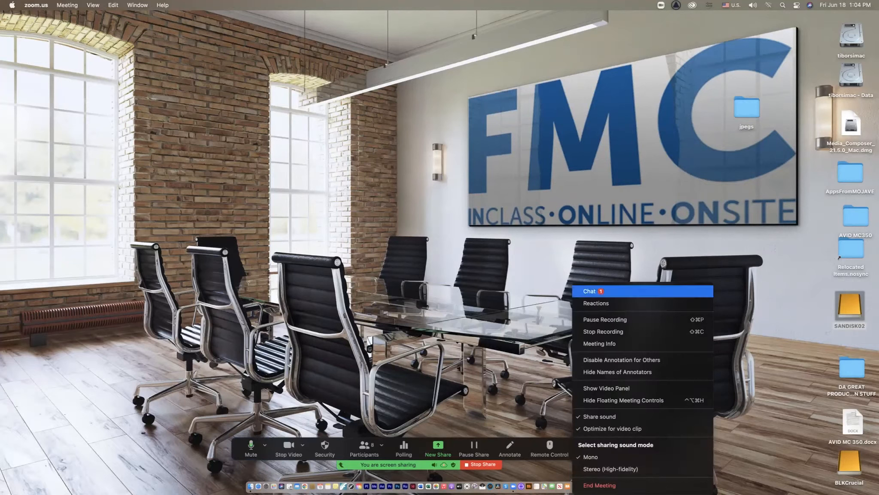
Step: Open the meeting chat and check the version information of the Adobe Premiere Pro 2021 application in the startup disk's Applications folder
key("Return")
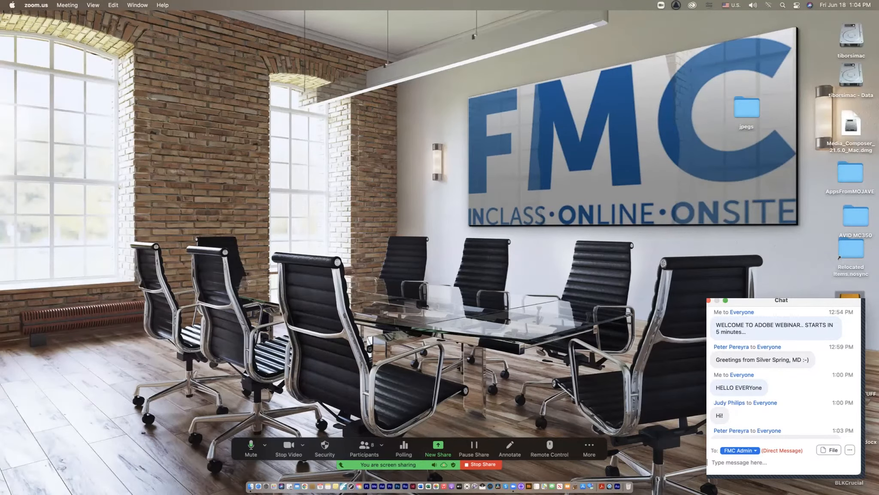
double_click(851, 36)
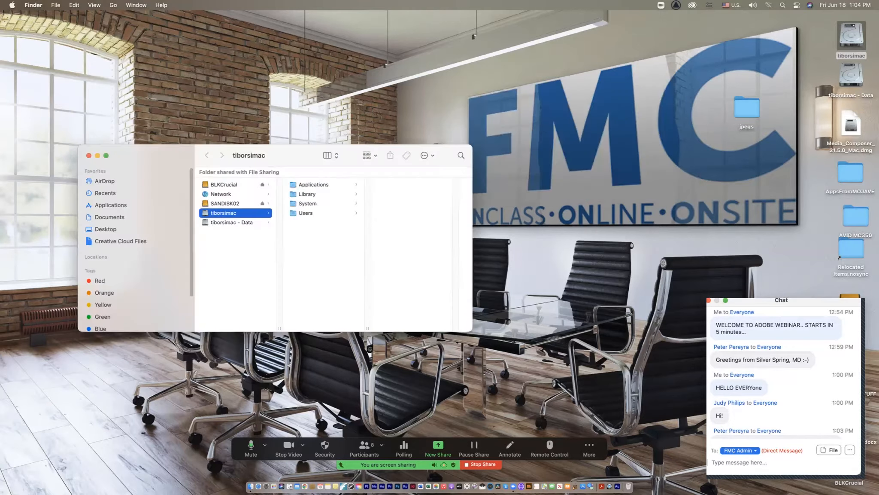
left_click(314, 184)
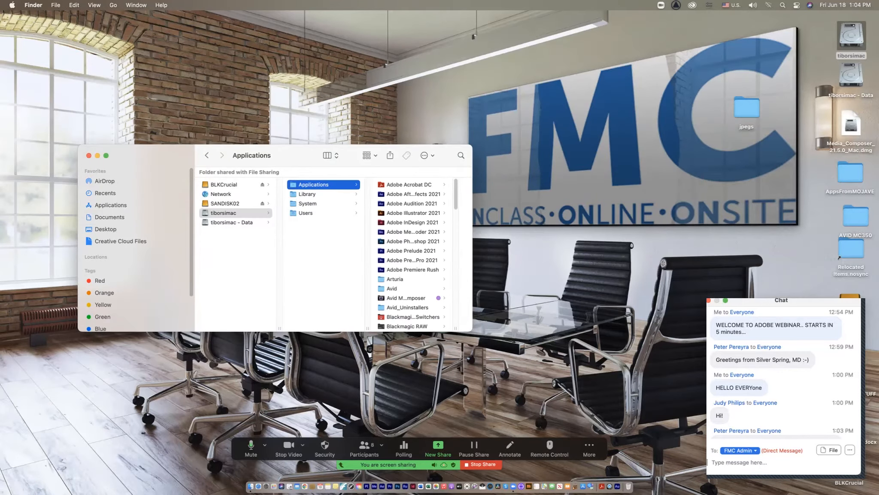
left_click(412, 259)
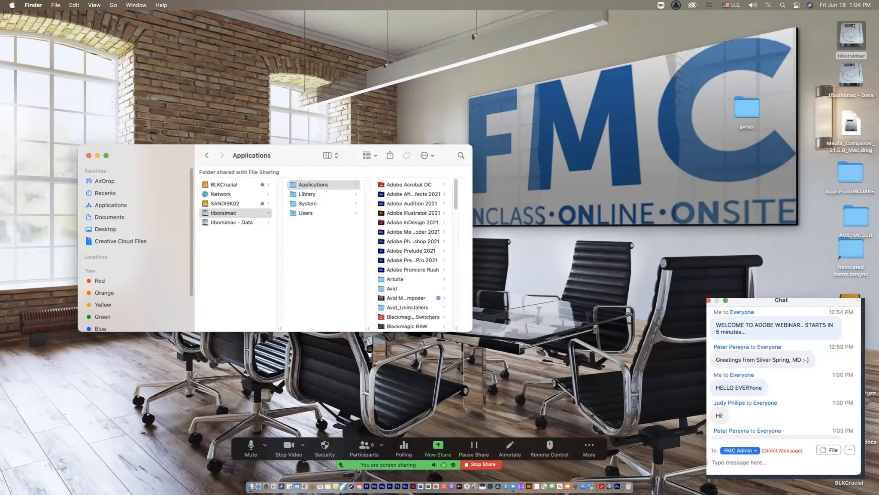
left_click(423, 184)
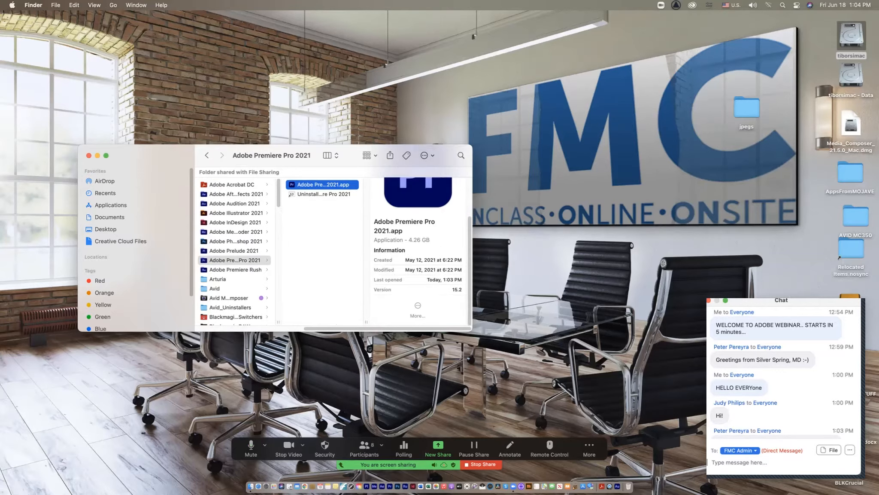
left_click(89, 155)
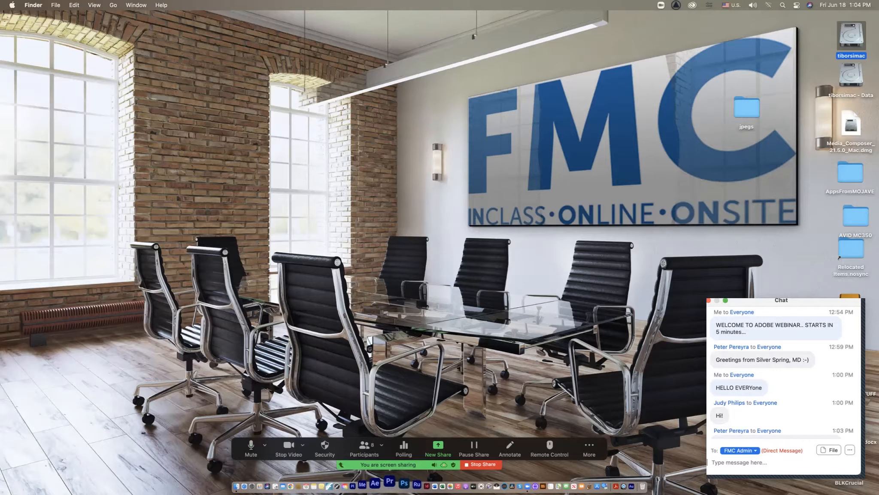
Step: Switch to Premiere Pro by launching it and look over its file commands for opening projects and productions
left_click(392, 482)
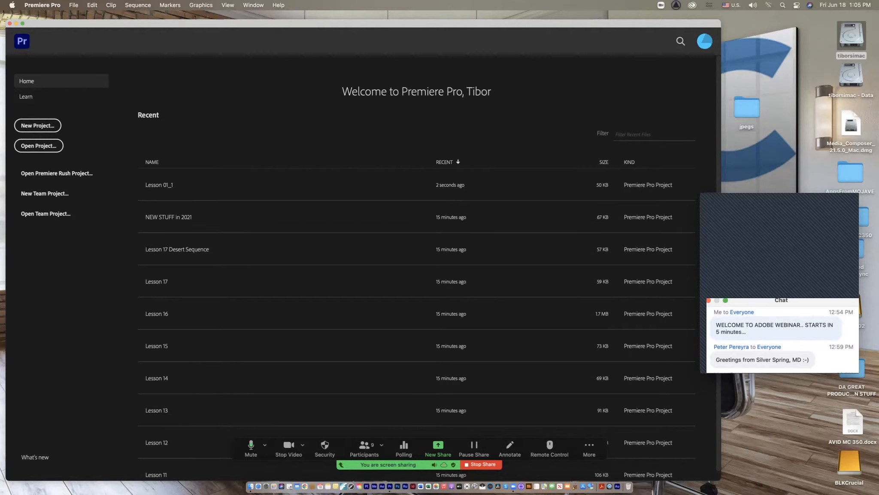
left_click(73, 6)
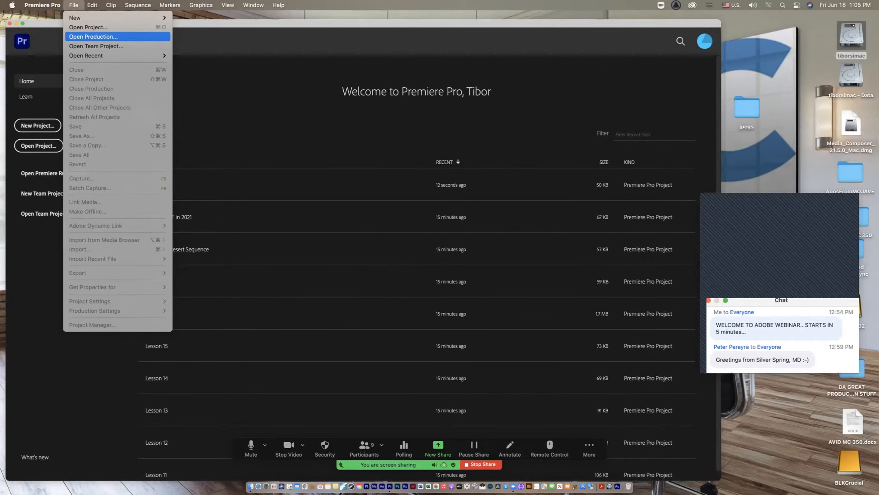
key("Escape")
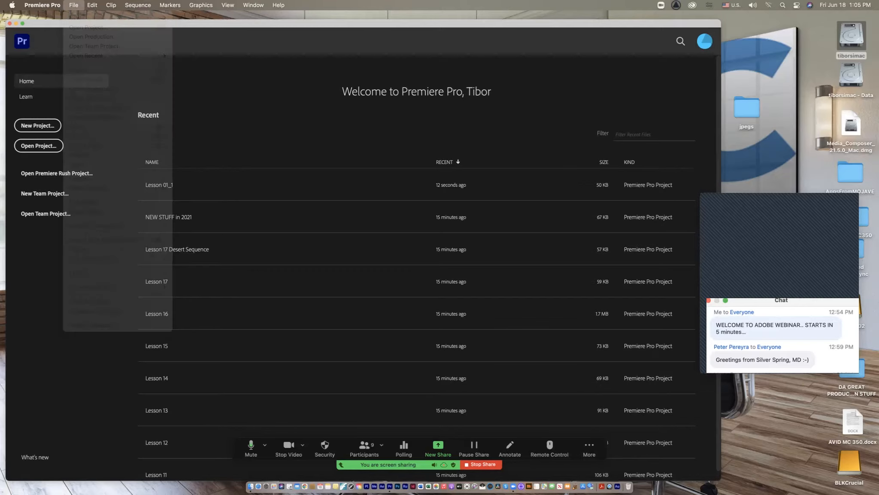
Step: Examine the Scratch Disks and Ingest Settings options for a new project without creating the project
left_click(38, 125)
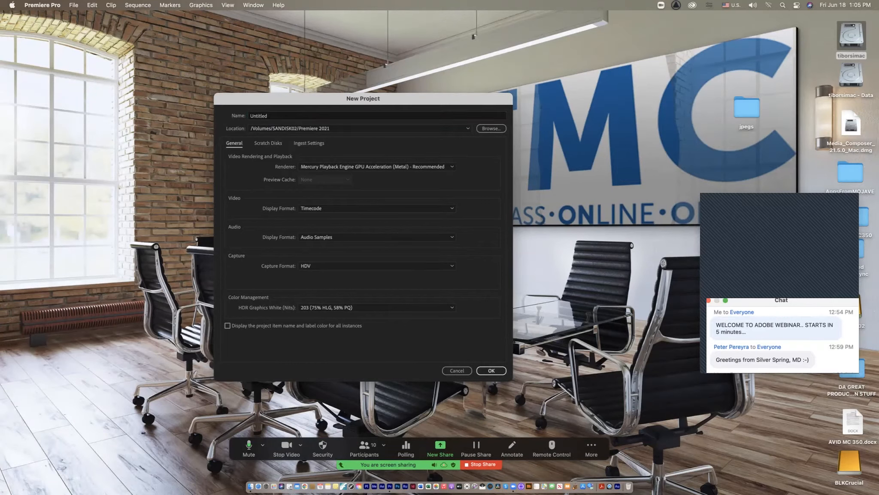
left_click(268, 143)
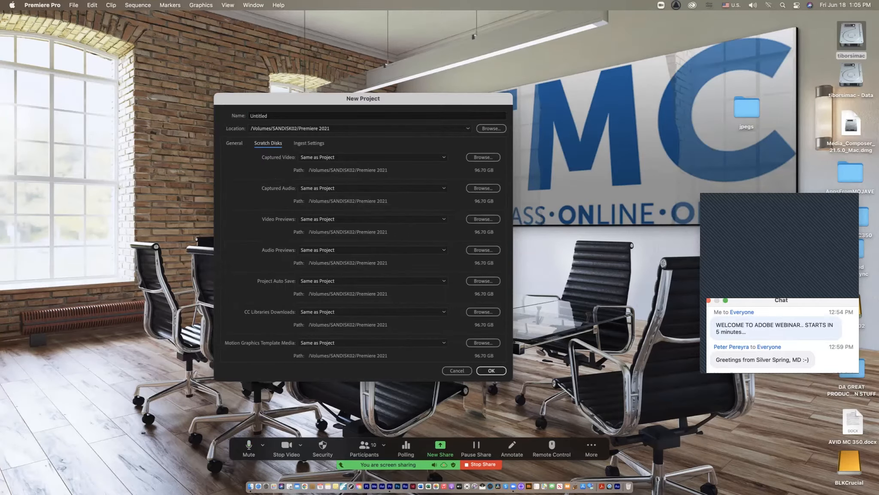
left_click(309, 143)
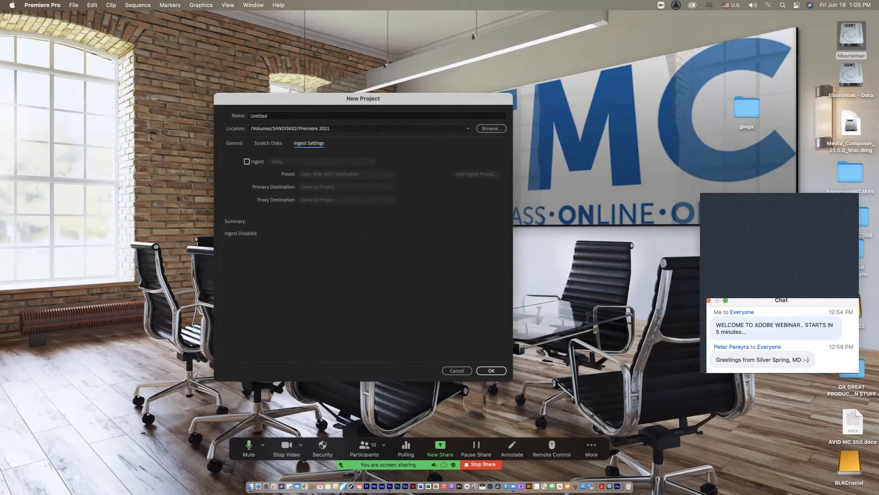
left_click(247, 161)
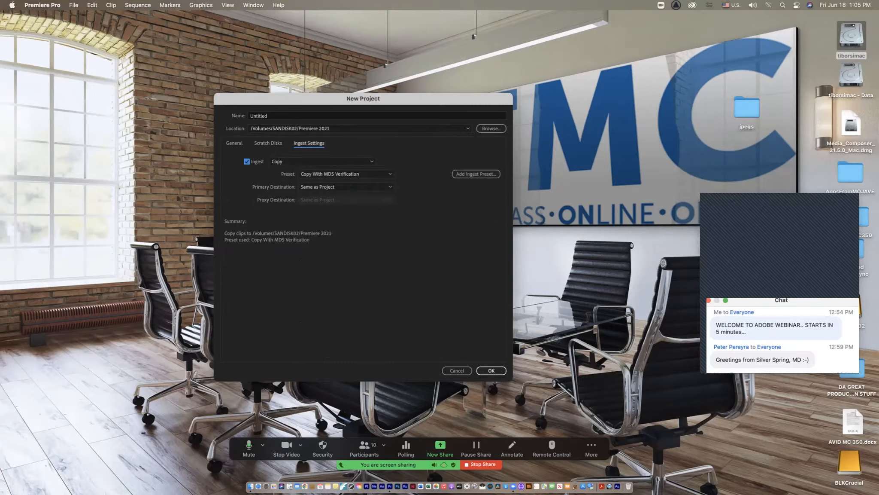
left_click(247, 161)
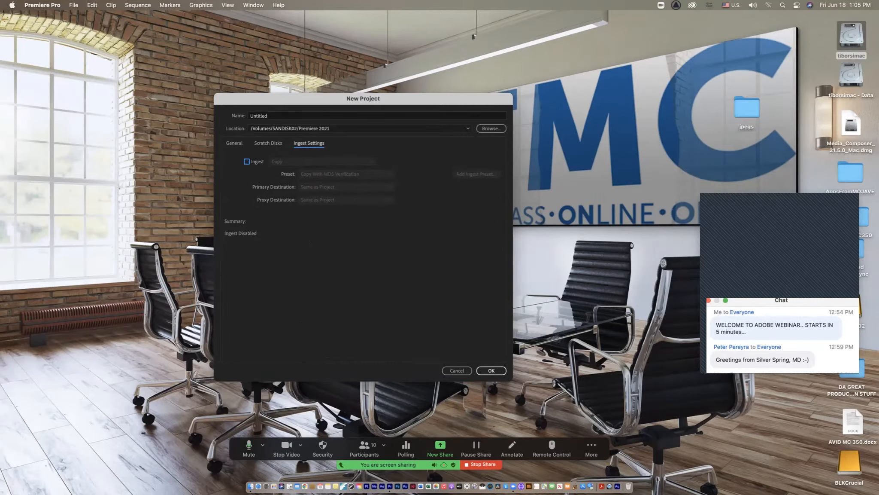
left_click(457, 370)
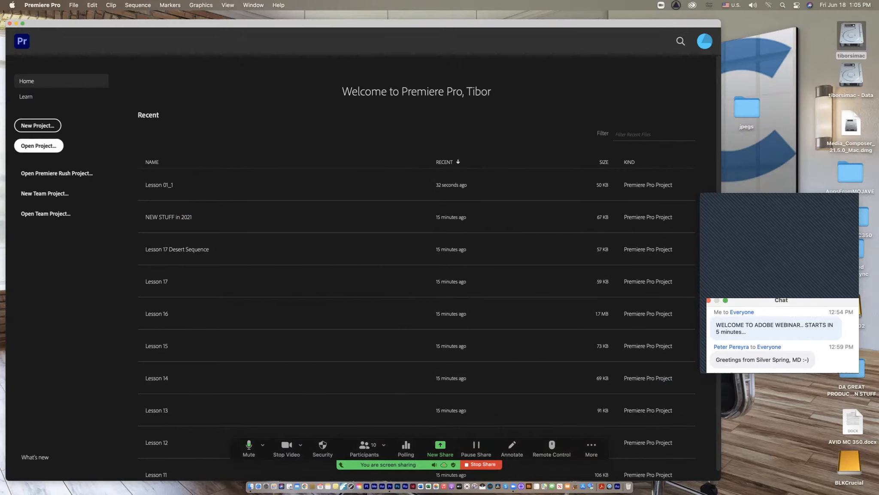
Step: Open Lesson 03.prproj from the Premiere 2021 folder and convert it to the current version as Lesson 03_1
left_click(39, 145)
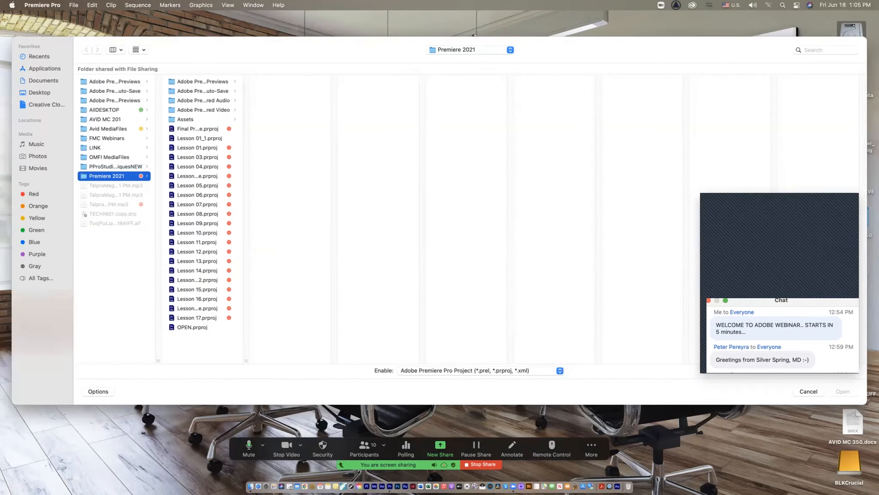
left_click(199, 138)
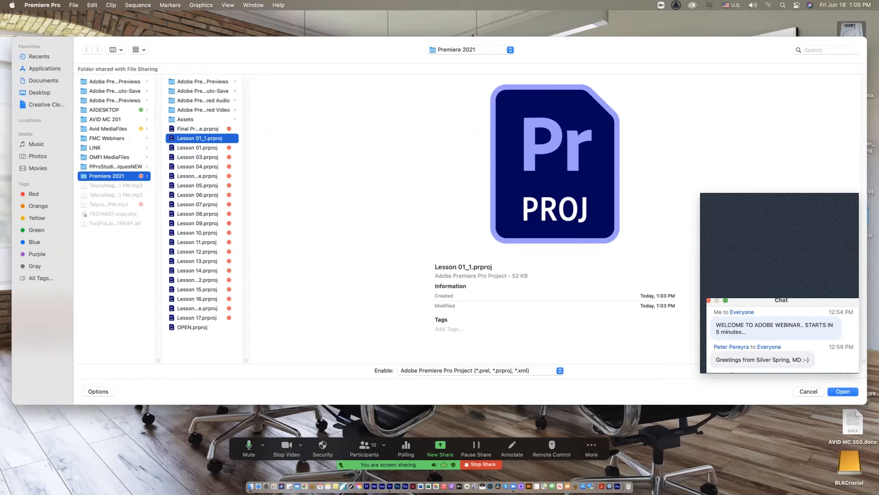
left_click(197, 157)
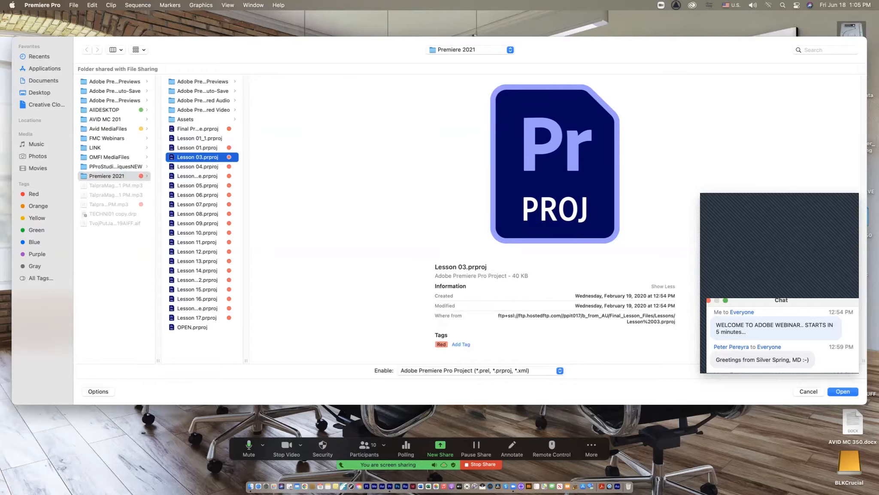
key("Return")
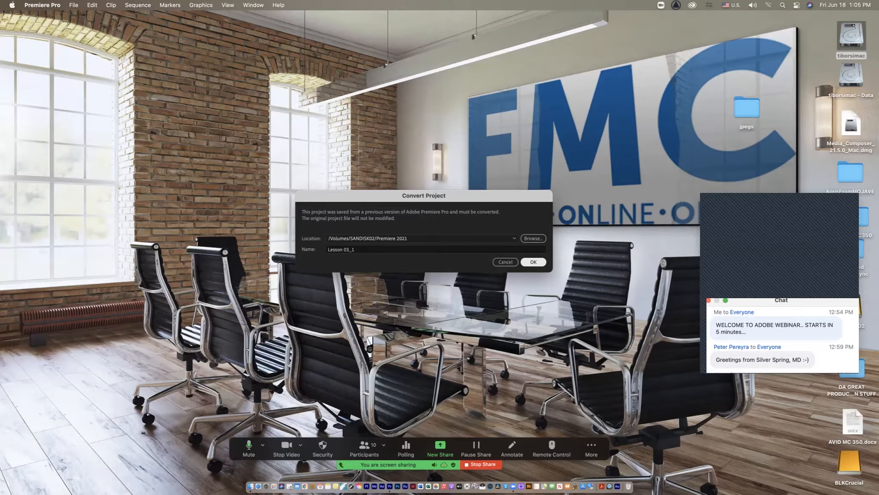
key("Return")
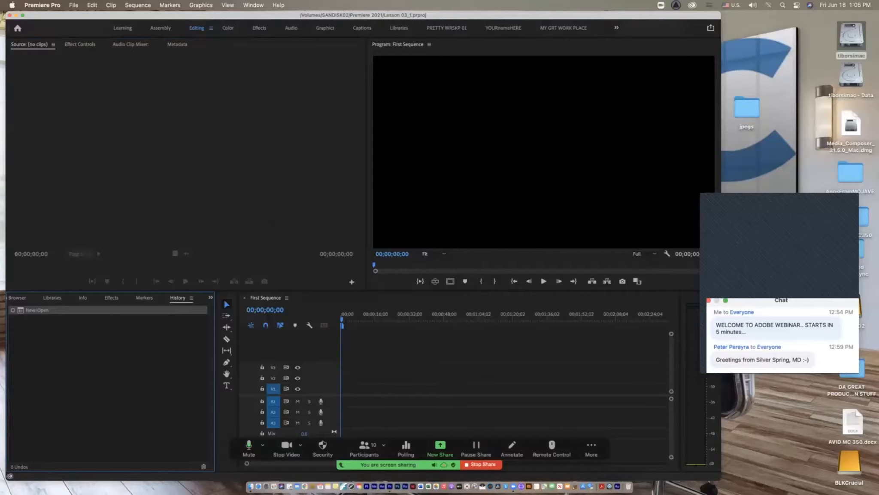
Step: Restart Premiere Pro and open the recent production ADOBE WEBINAR JUNE2021
left_click(42, 5)
left_click(56, 116)
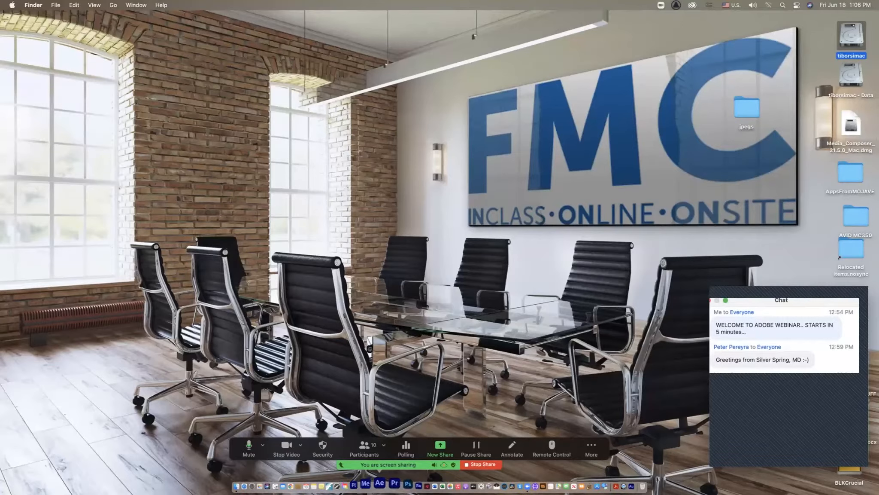
left_click(389, 483)
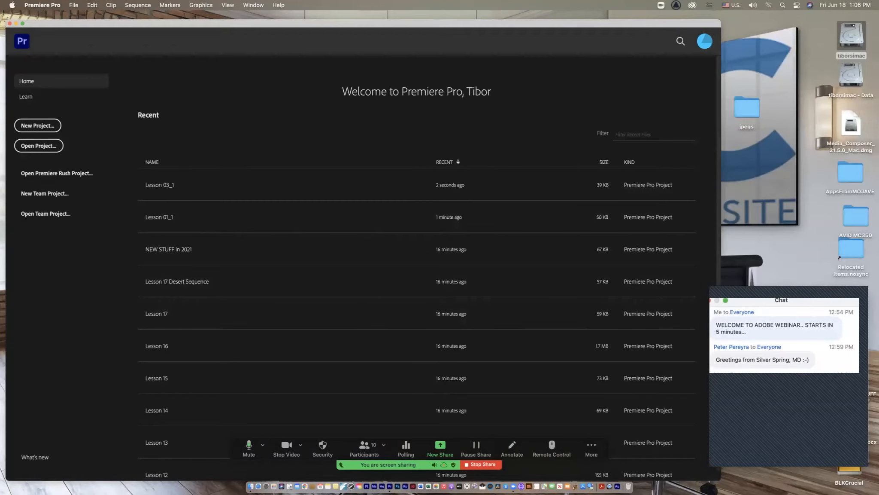
left_click(73, 5)
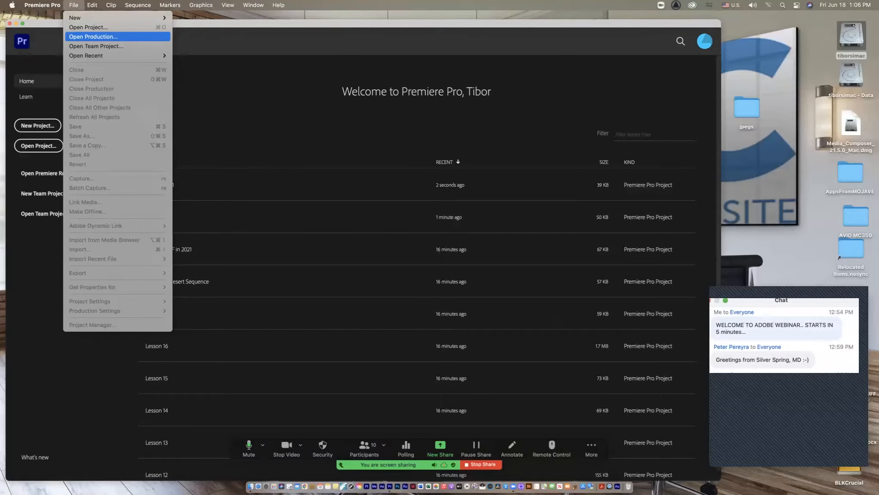
left_click(93, 36)
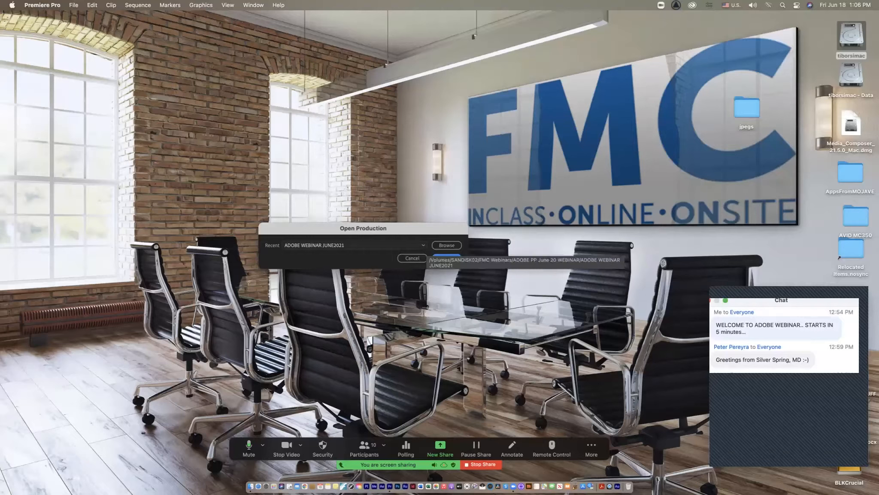
key("Return")
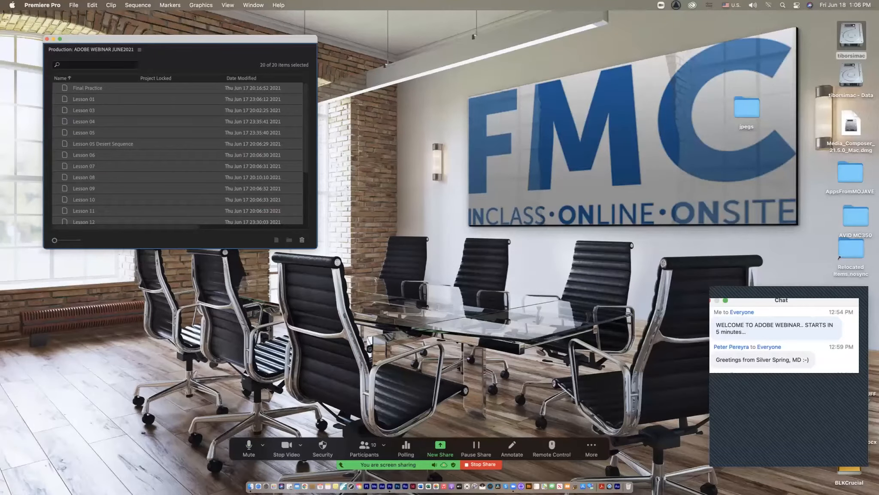
Step: Move and enlarge the floating Production panel so all its projects fit, and deselect the projects
left_click_drag(181, 39, 143, 15)
left_click_drag(281, 223, 435, 416)
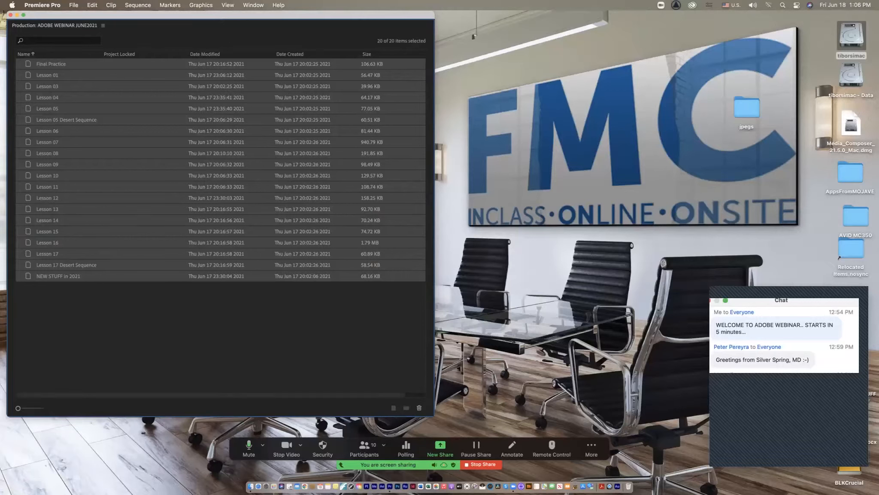
left_click_drag(127, 316, 26, 61)
right_click(94, 325)
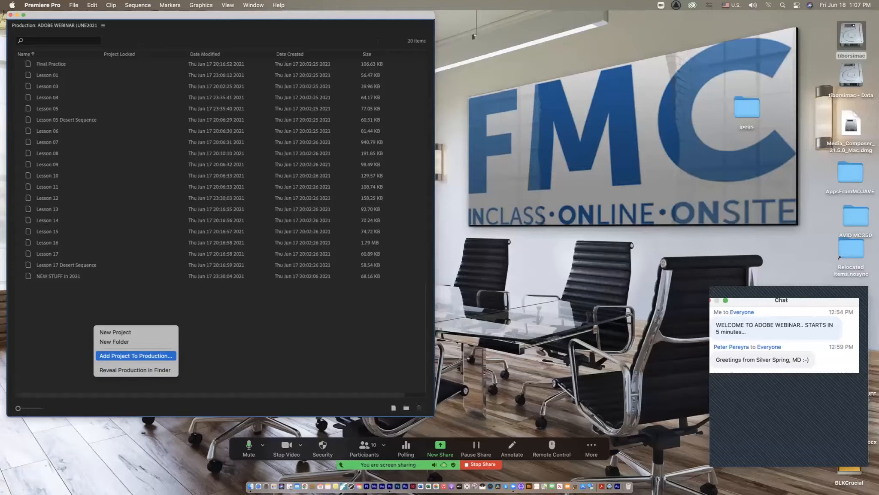
key("Escape")
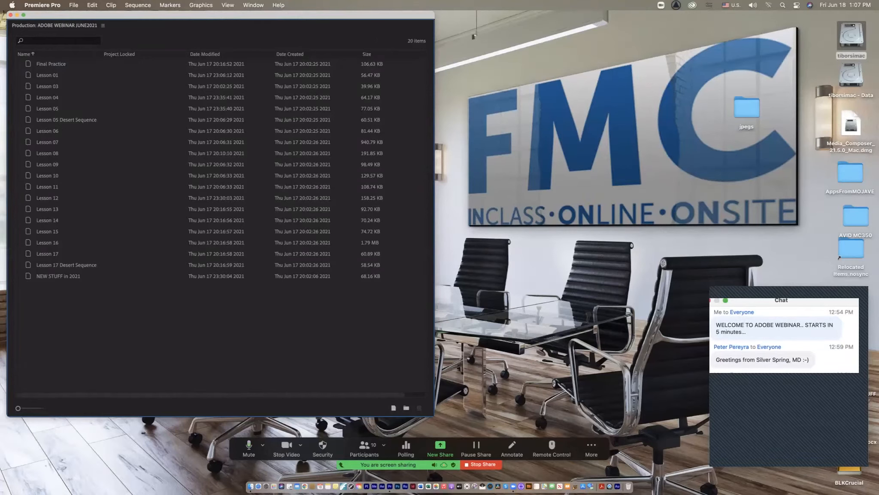
Step: Open the Lesson 01 project from the production and switch to the Production workspace
double_click(47, 75)
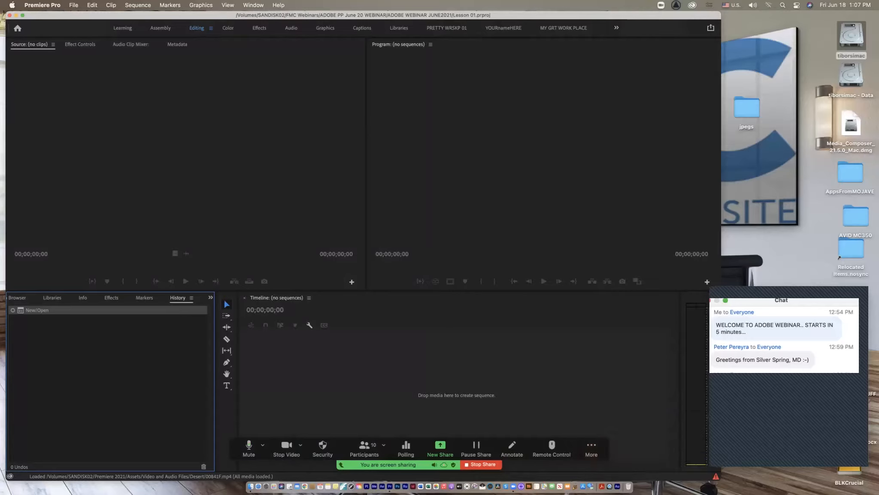
left_click(253, 5)
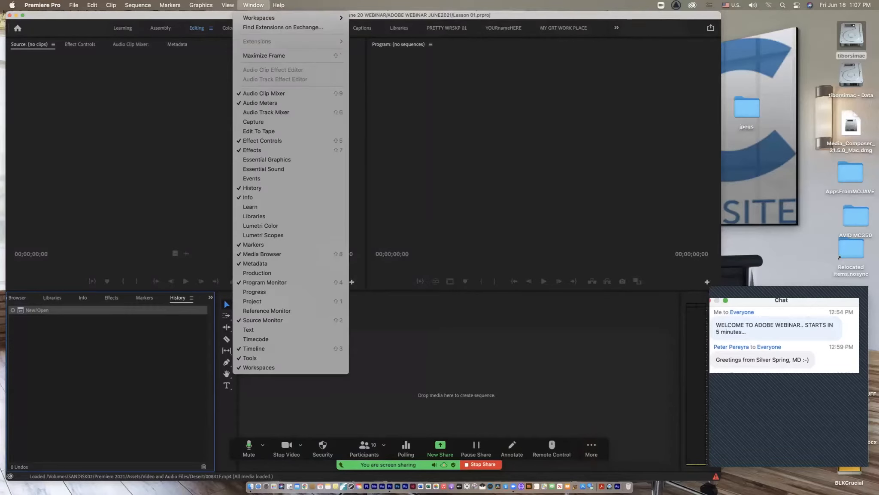
mouse_move(266, 18)
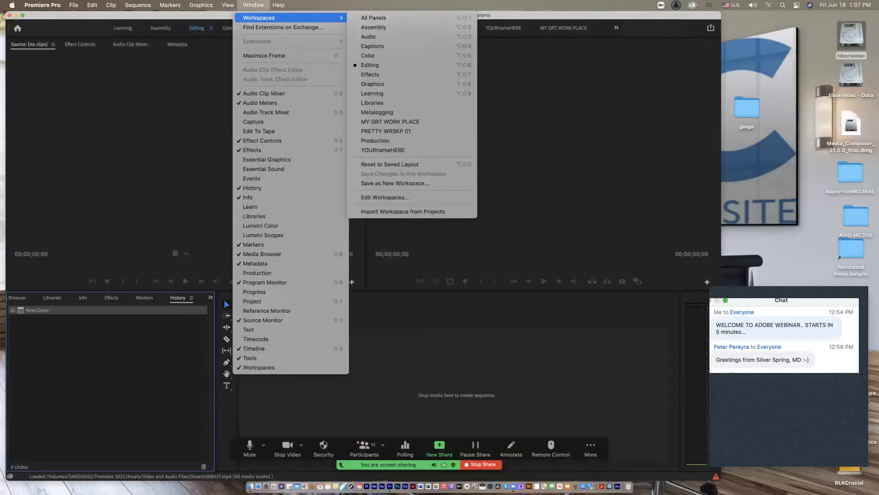
left_click(375, 141)
Step: Open all remaining projects of the production, from Lesson 03 through NEW STUFF in 2021, plus Final Practice
left_click_drag(93, 301, 33, 106)
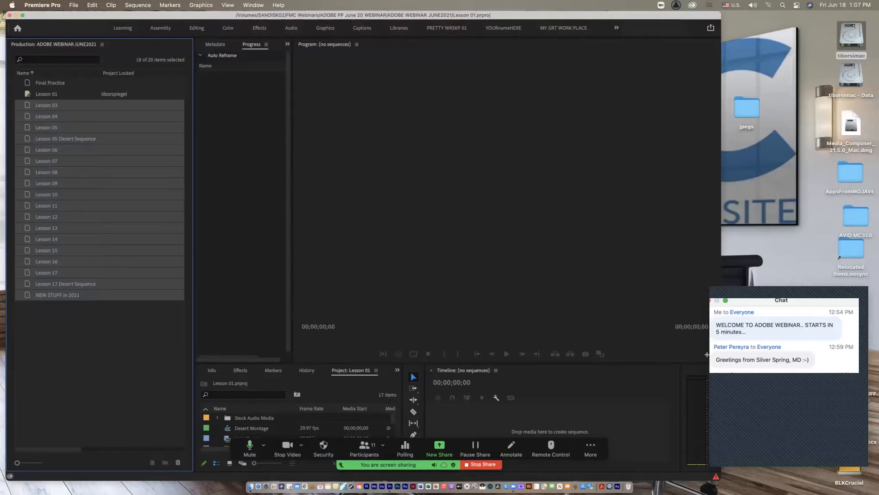
right_click(29, 108)
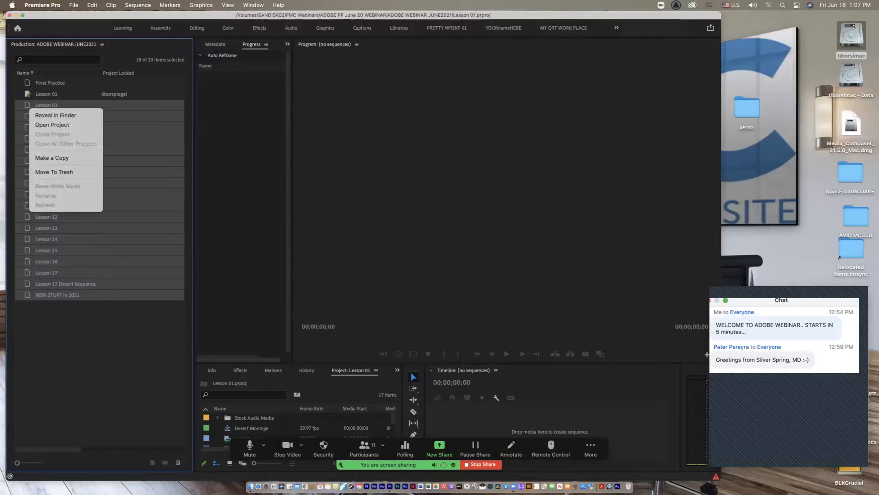
left_click(52, 124)
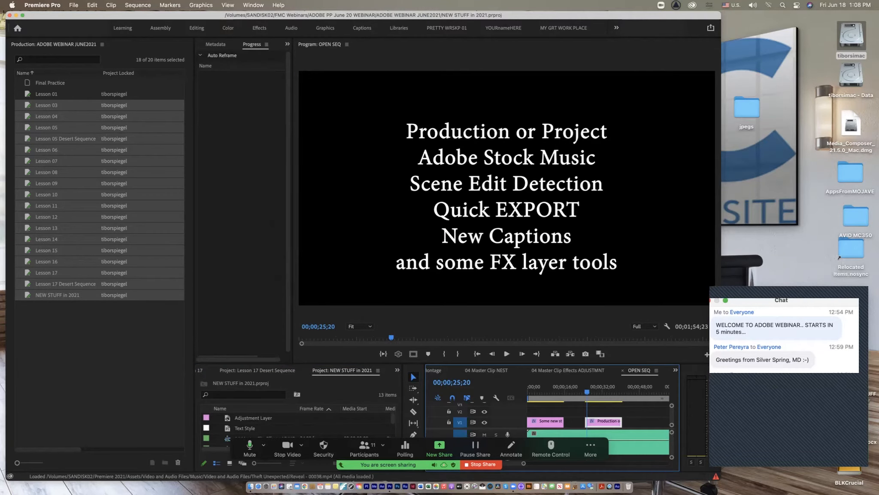
left_click(51, 82)
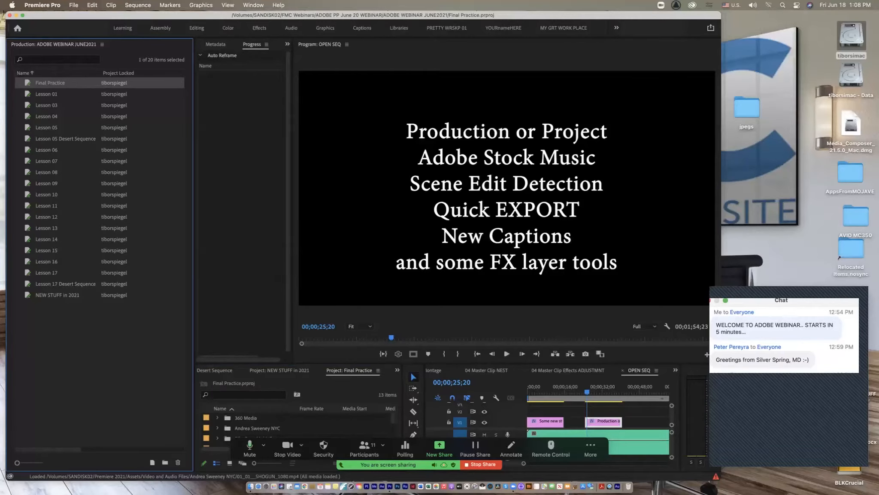
left_click(253, 5)
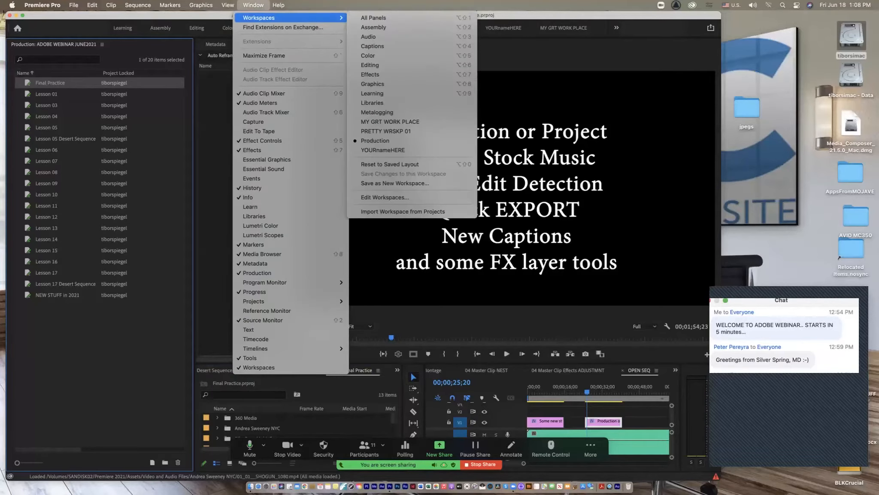
mouse_move(290, 18)
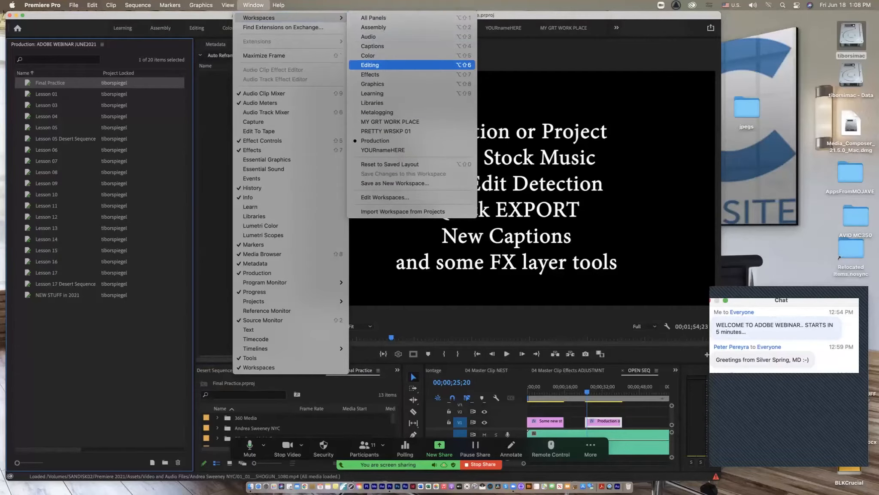
left_click(370, 65)
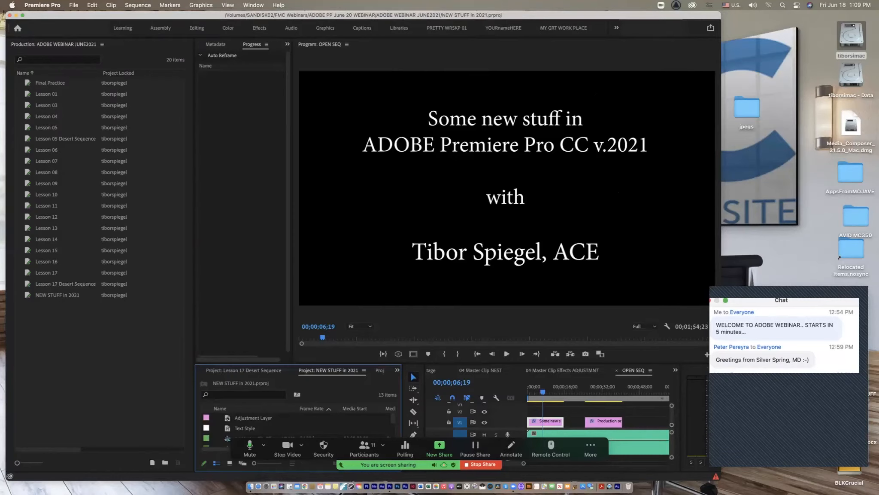
Step: Widen the application window so it fills the full width of the screen
left_click_drag(747, 291, 874, 302)
left_click_drag(721, 300, 878, 301)
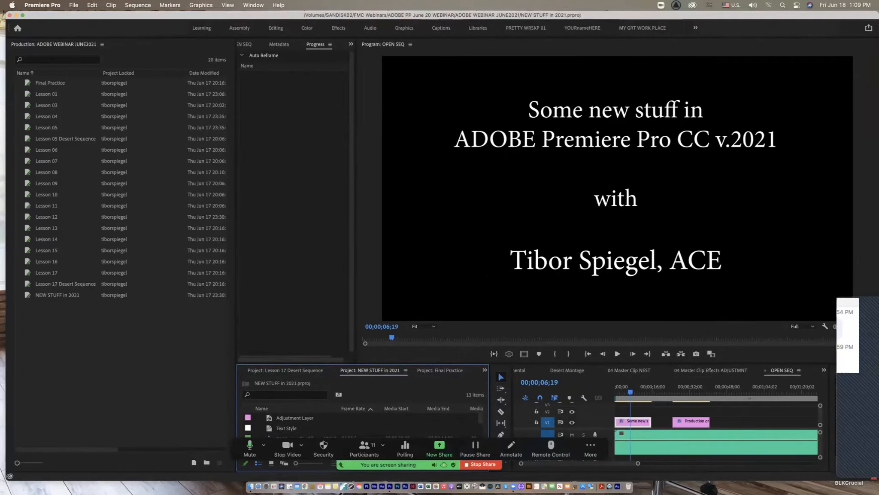
Step: Maximize and restore the Program monitor, and do the same with the NEW STUFF in 2021 project panel
key("shift+4")
key("grave")
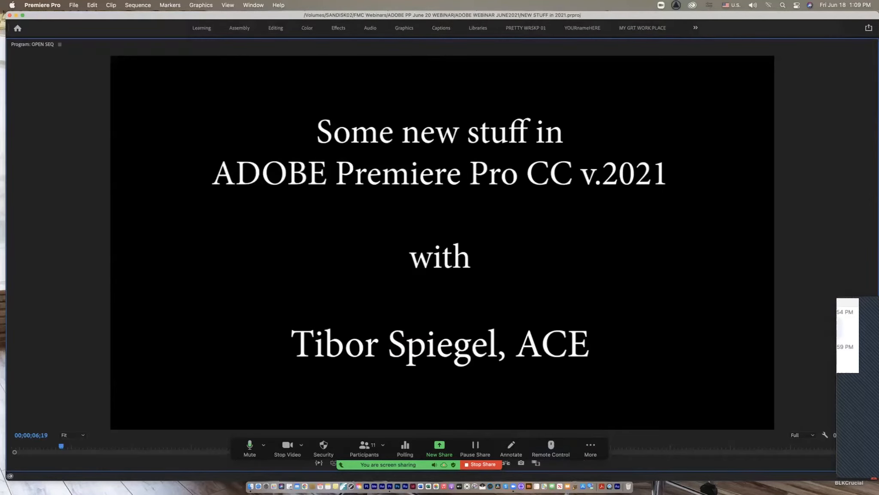
key("grave")
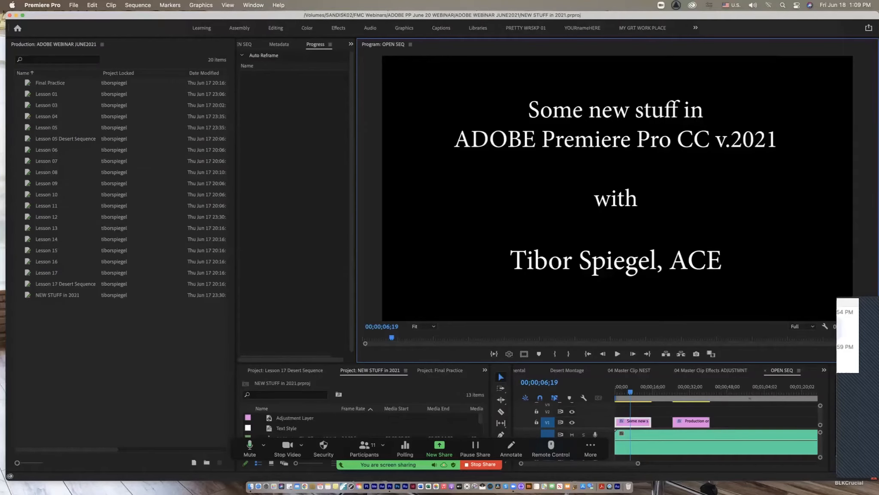
key("shift+1")
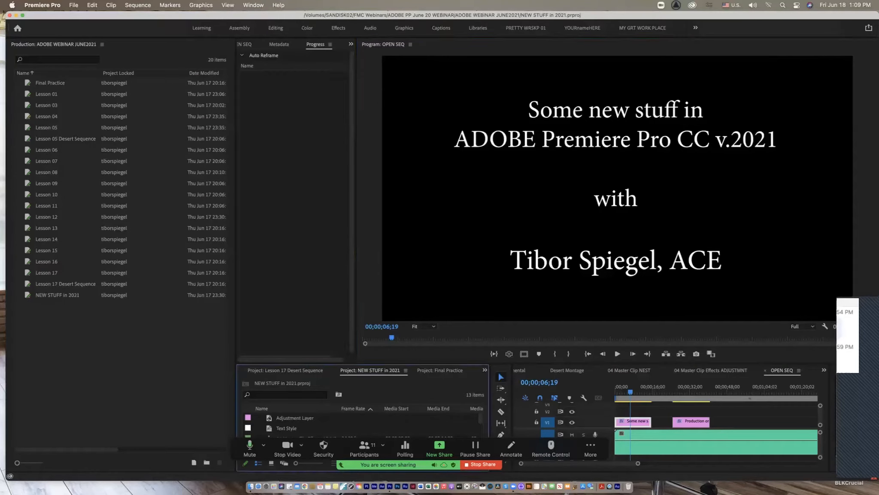
key("grave")
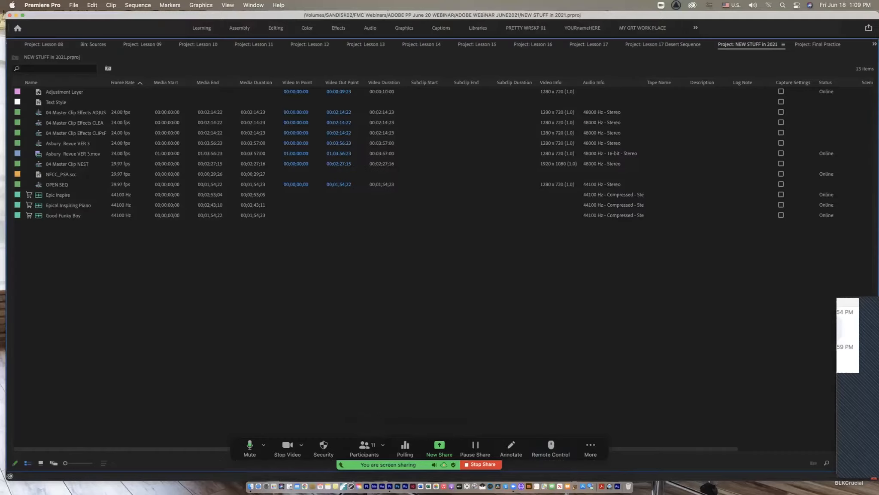
key("grave")
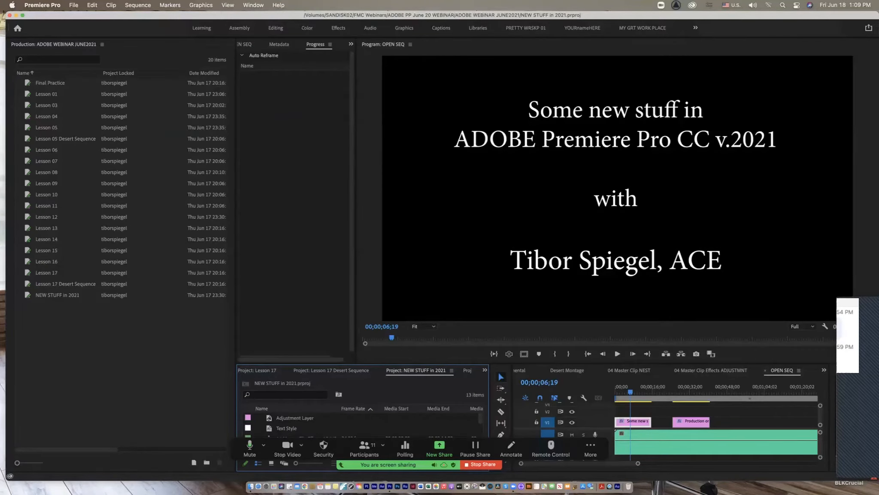
Step: Narrow the Production, Progress and Project panels so the Program monitor and the timeline get more width
left_click_drag(235, 257, 74, 257)
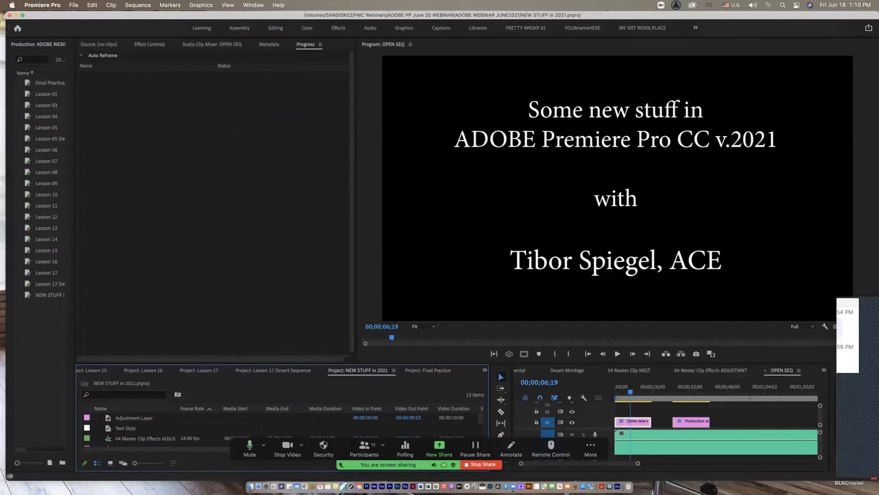
left_click_drag(354, 258, 147, 258)
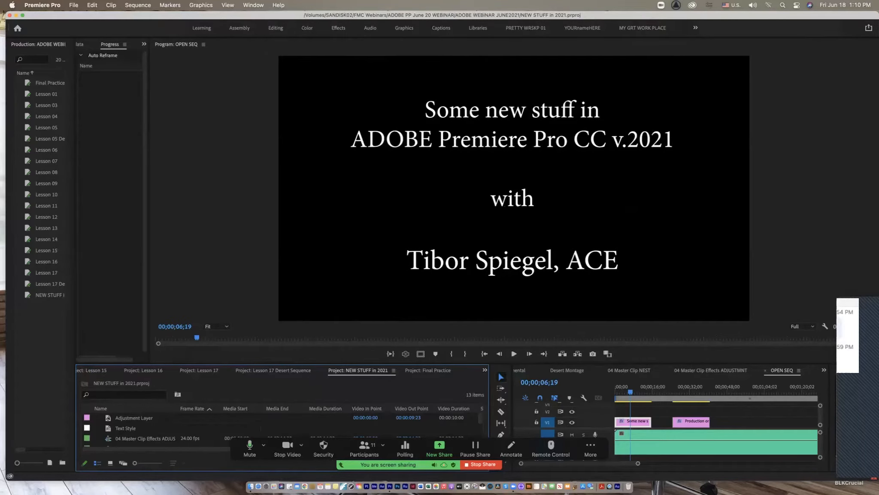
left_click_drag(490, 408, 324, 408)
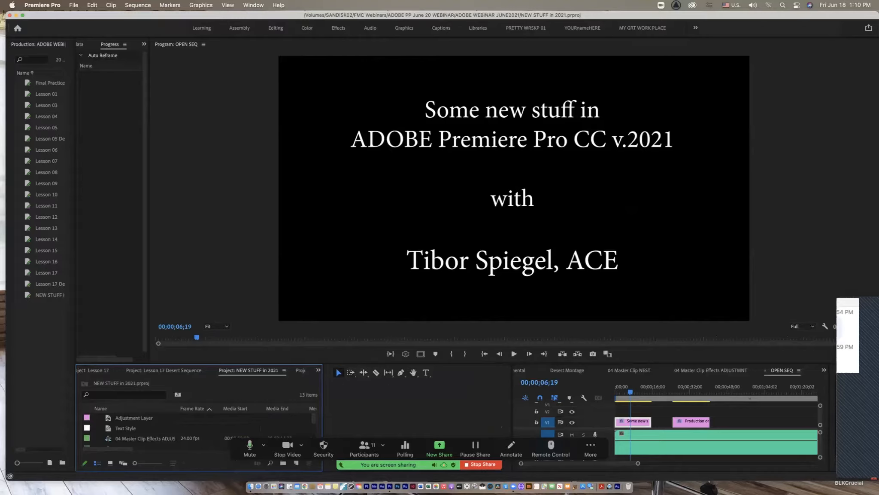
left_click_drag(511, 408, 346, 408)
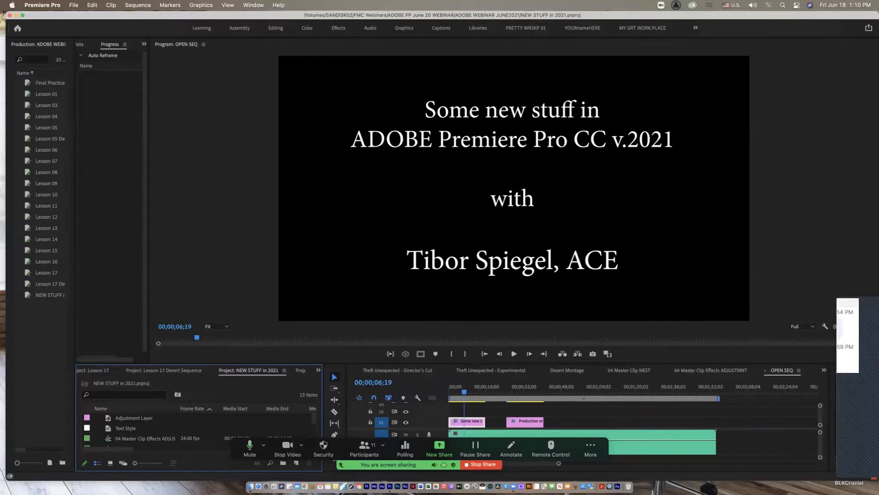
Step: Place the OPEN SEQ playhead on the second title at 00;00;31;02, and select and deselect Lesson 04 in the production
left_click(521, 391)
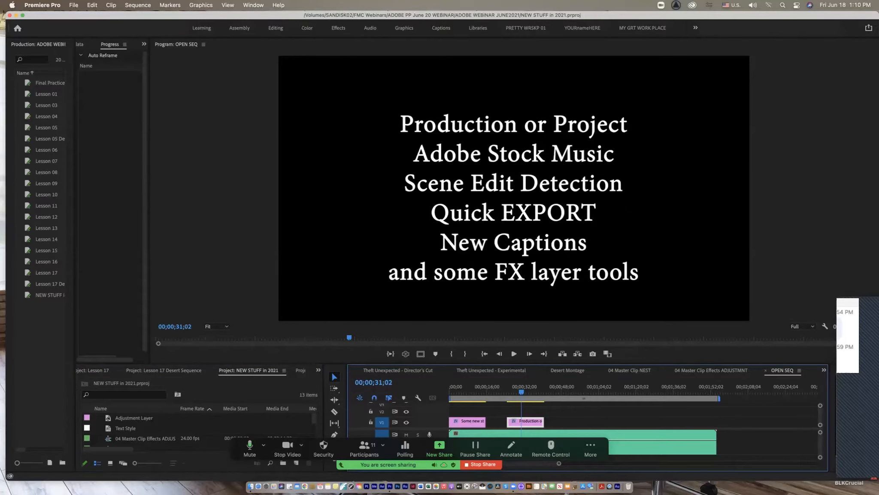
key("shift+1")
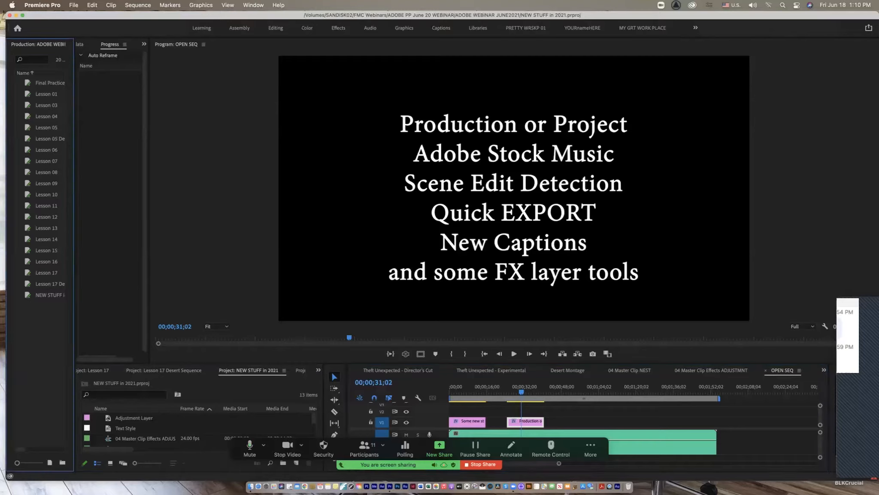
left_click(45, 116)
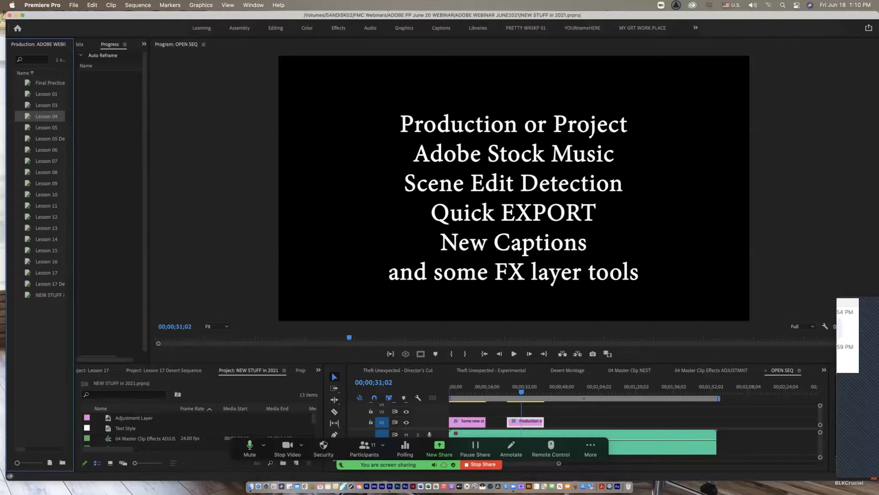
key("super+shift+a")
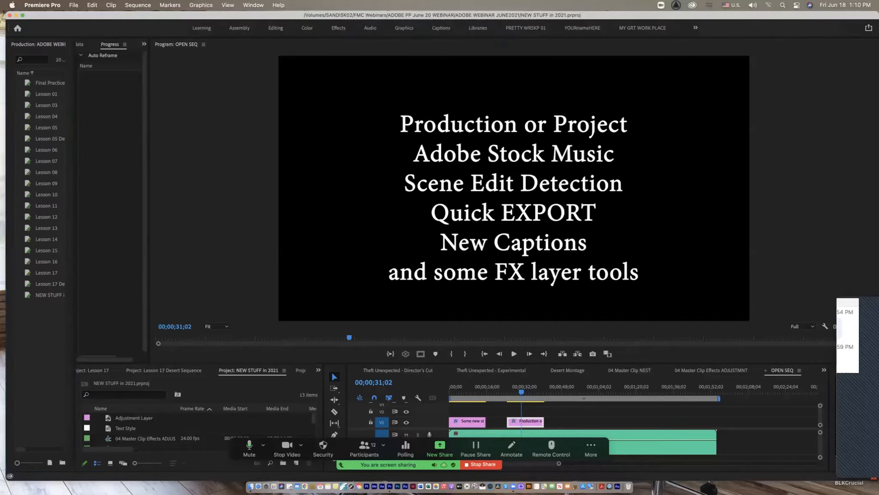
Step: Save all open projects of the production, and quit and relaunch Premiere Pro
left_click(73, 4)
left_click(80, 155)
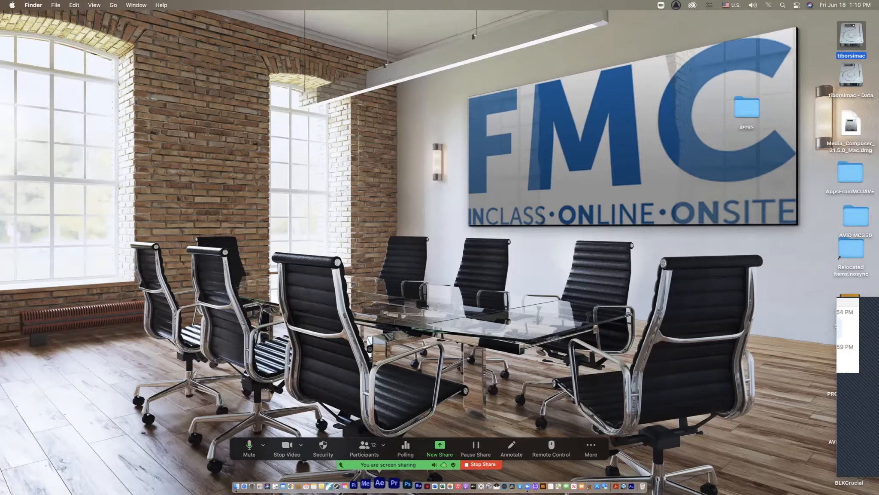
left_click(390, 483)
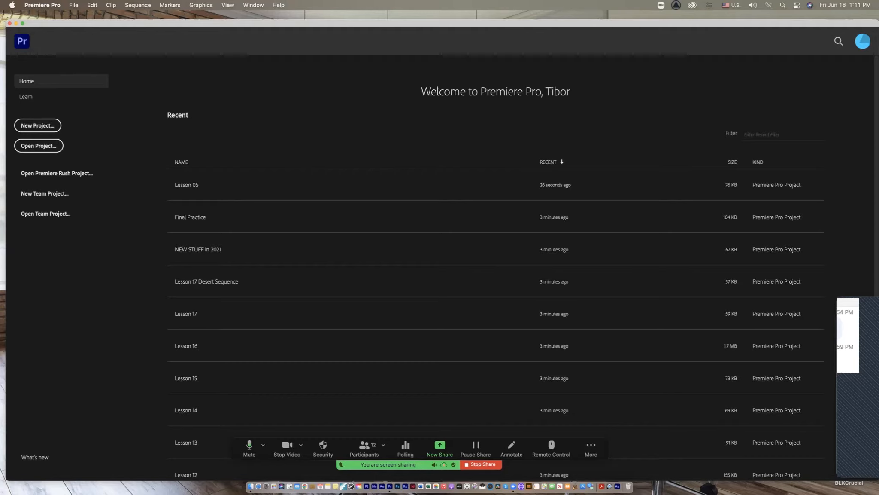
Step: Open the recent production ADOBE WEBINAR JUNE2021
left_click(73, 5)
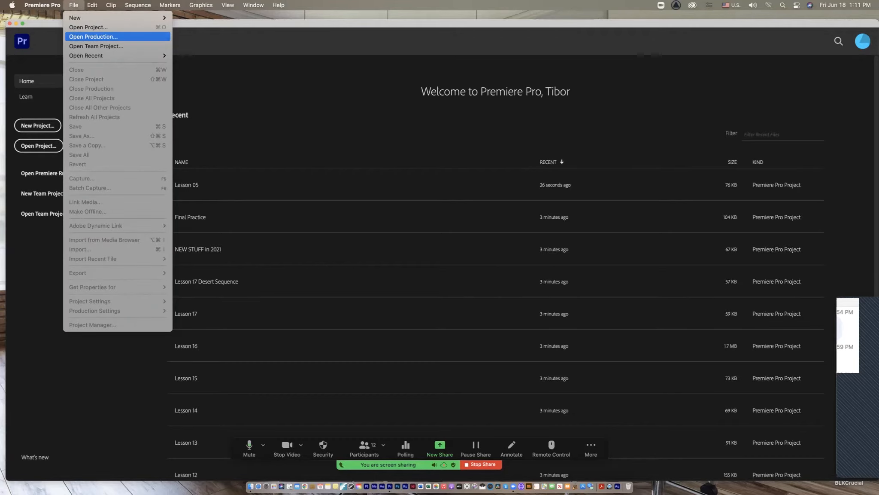
mouse_move(86, 17)
left_click(93, 36)
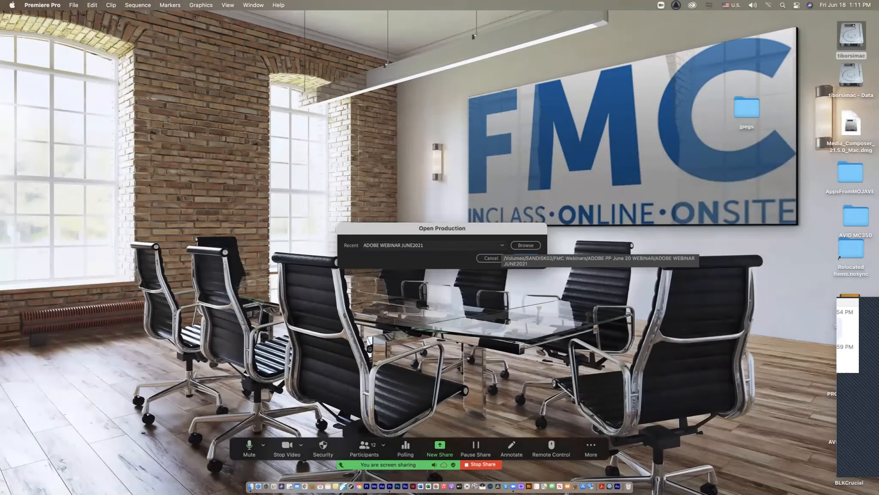
left_click(501, 245)
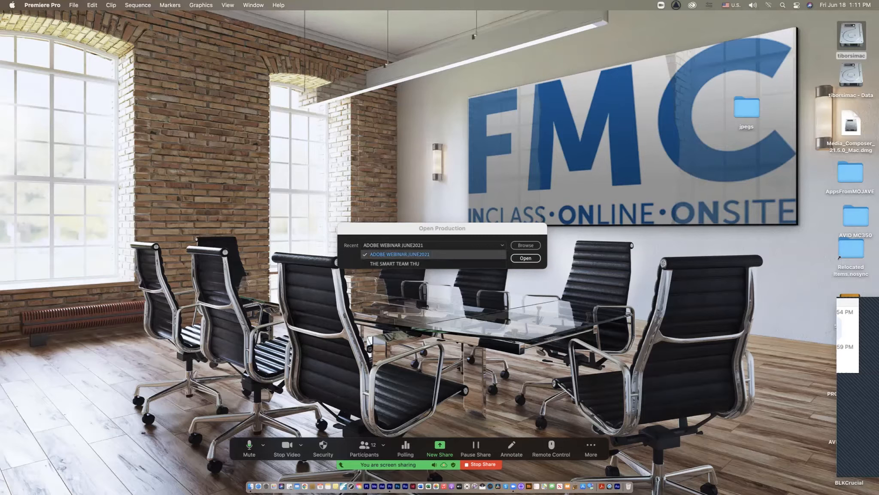
left_click(407, 254)
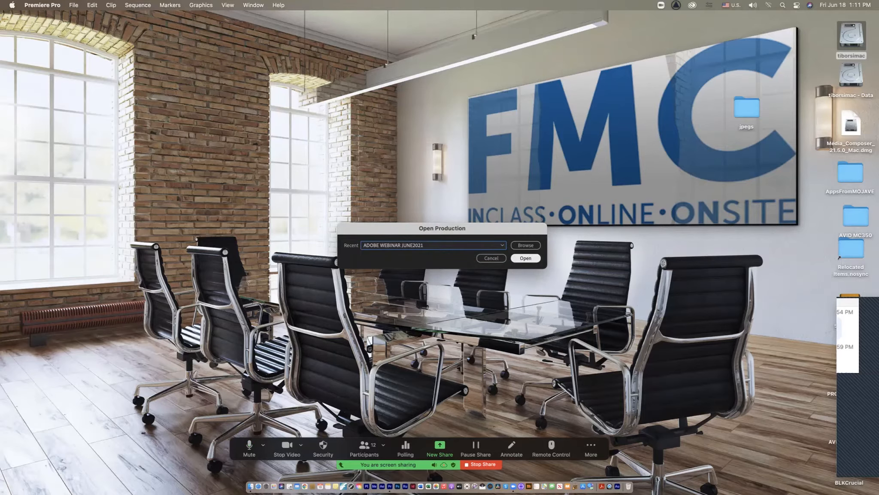
left_click(525, 258)
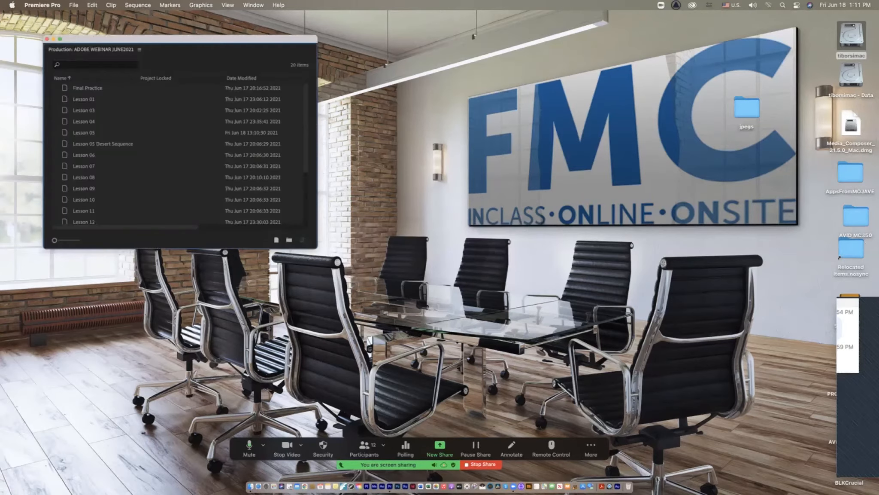
Step: Enlarge the floating Production panel, select every project from Final Practice to NEW STUFF in 2021, and open them all at once
left_click_drag(316, 247, 400, 383)
left_click_drag(92, 334, 149, 86)
right_click(65, 89)
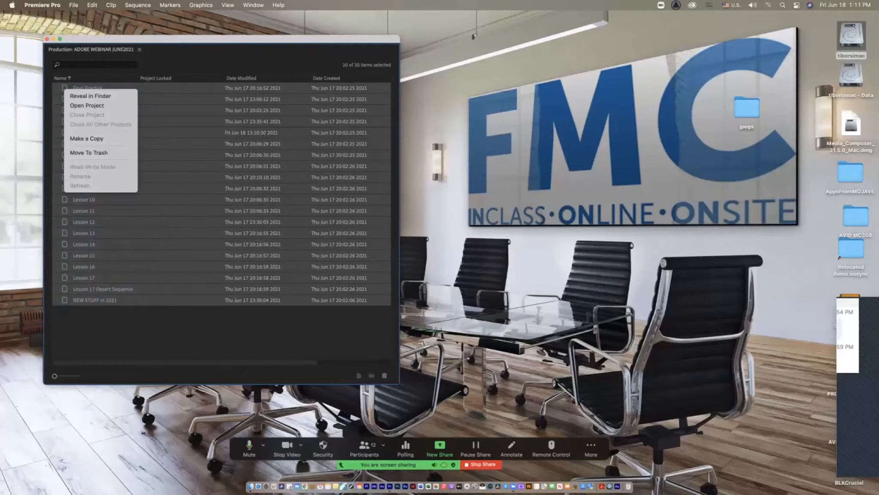
left_click(87, 105)
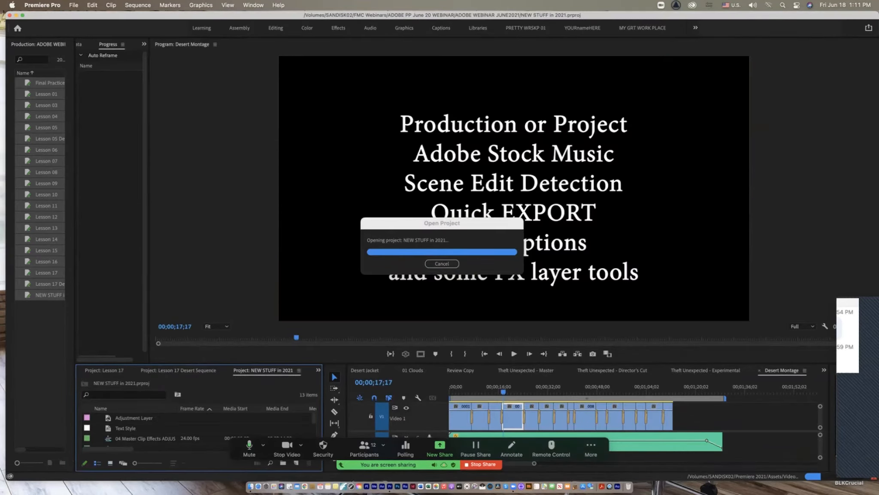
Step: Bring forward the Lesson 10 and Lesson 12 projects, and open Lesson 12's sequences 01 Fixed Effects and 02 Browse
left_click(319, 370)
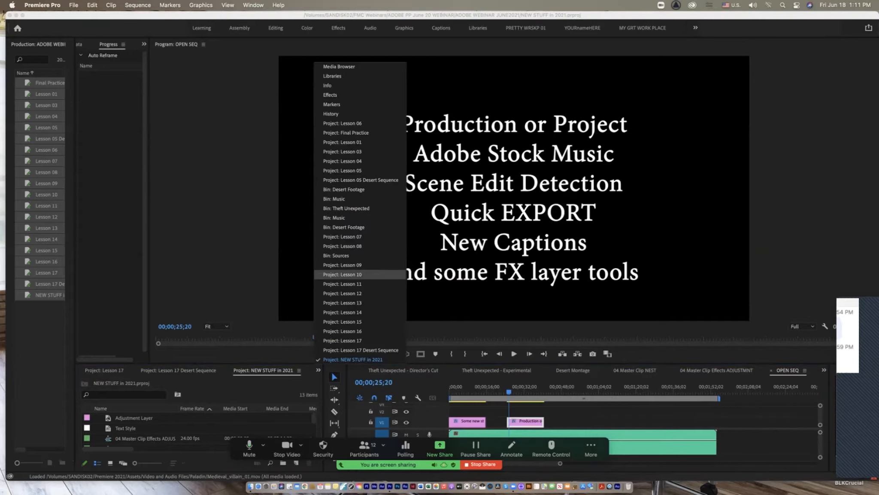
left_click(342, 274)
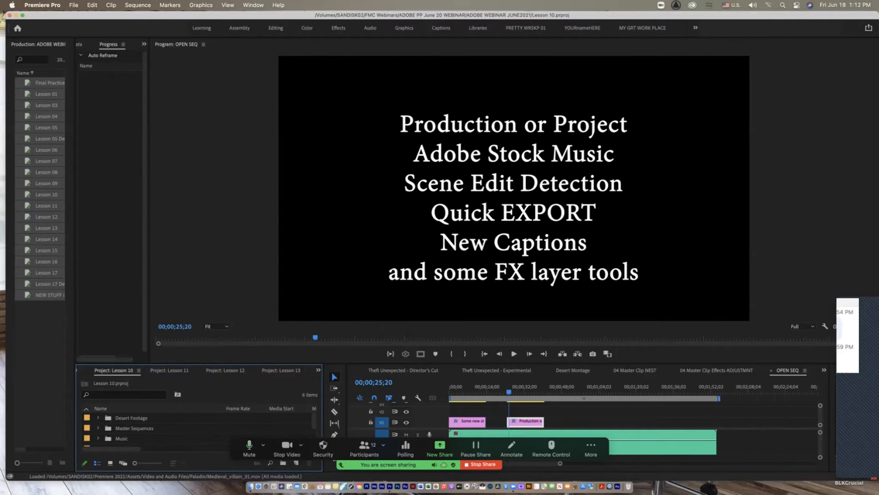
left_click(319, 370)
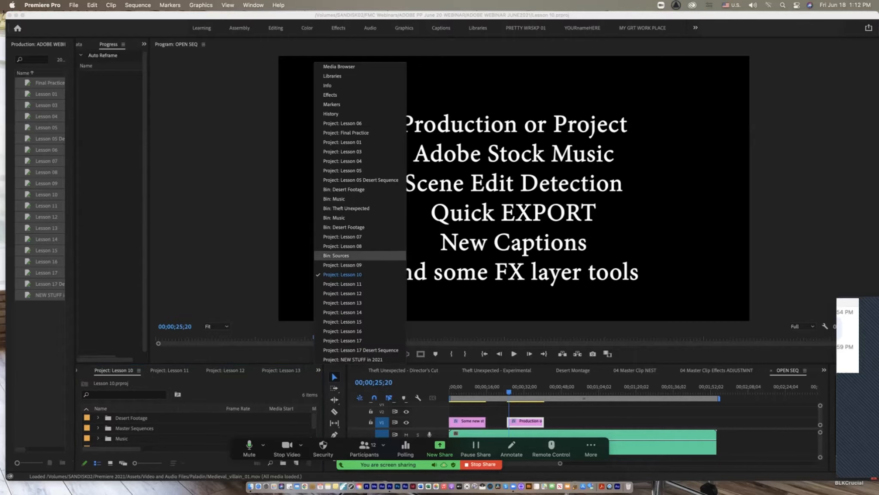
left_click(344, 292)
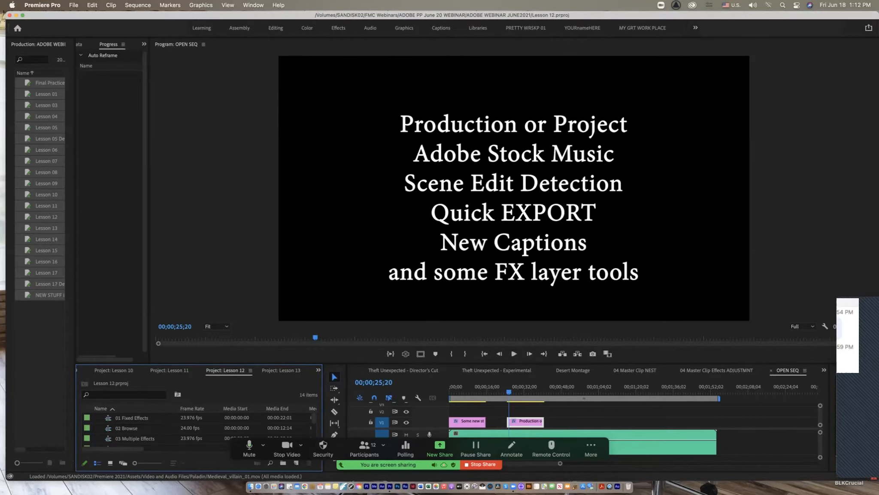
double_click(108, 417)
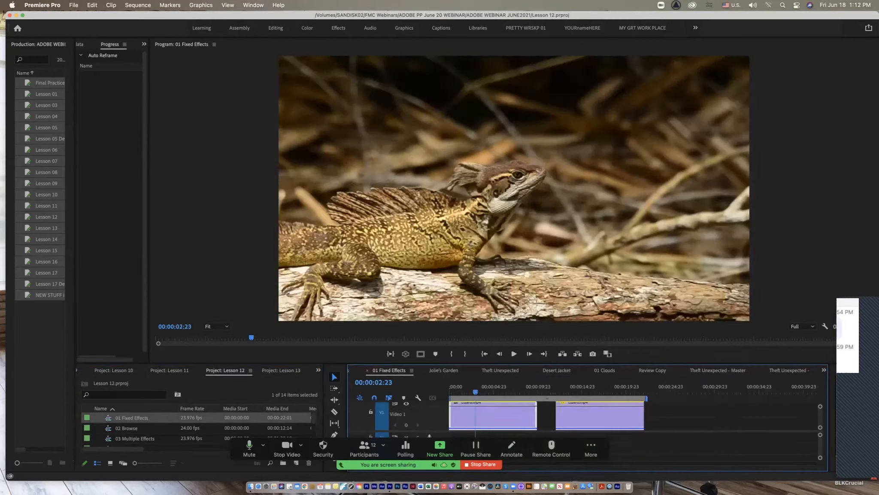
double_click(108, 427)
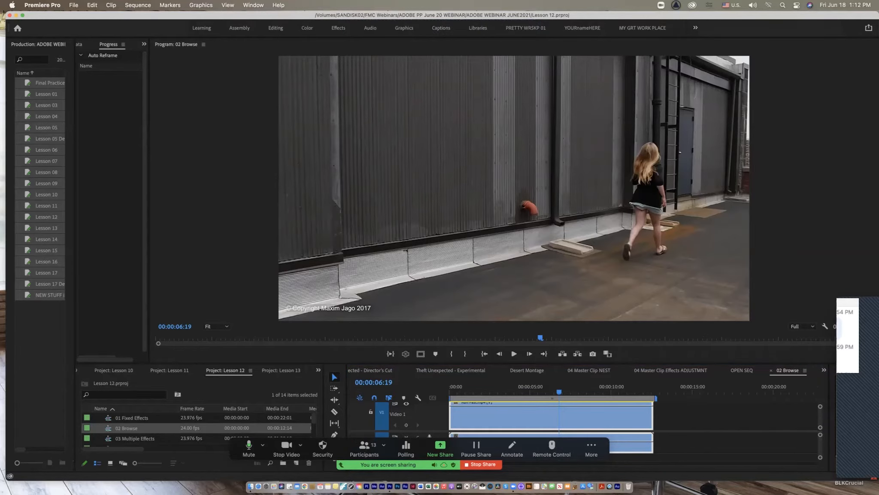
Step: Bring forward the NEW STUFF in 2021 project, open its OPEN SEQ sequence, and scrub through the feature list title
left_click(318, 370)
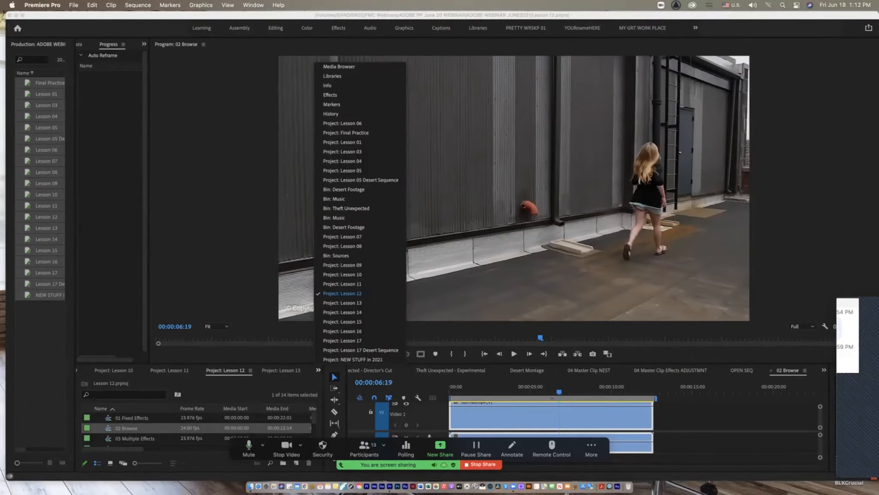
left_click(352, 359)
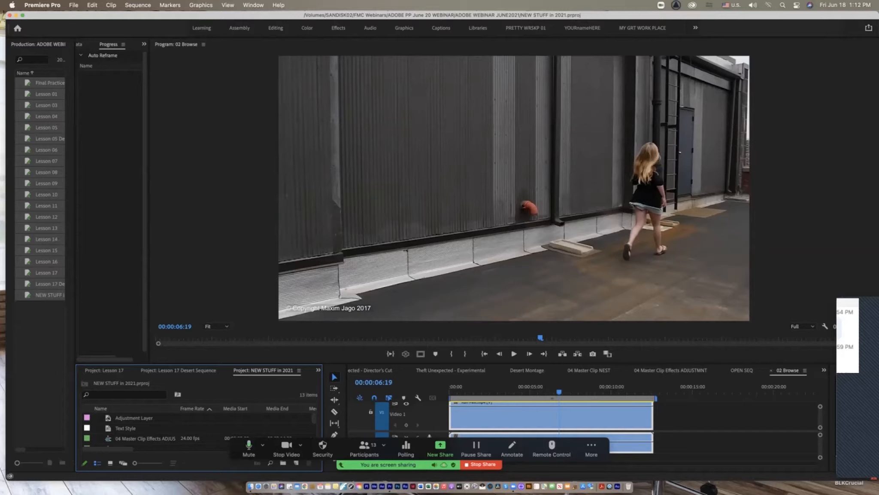
scroll(197, 427, "down", 1)
scroll(197, 428, "down", 3)
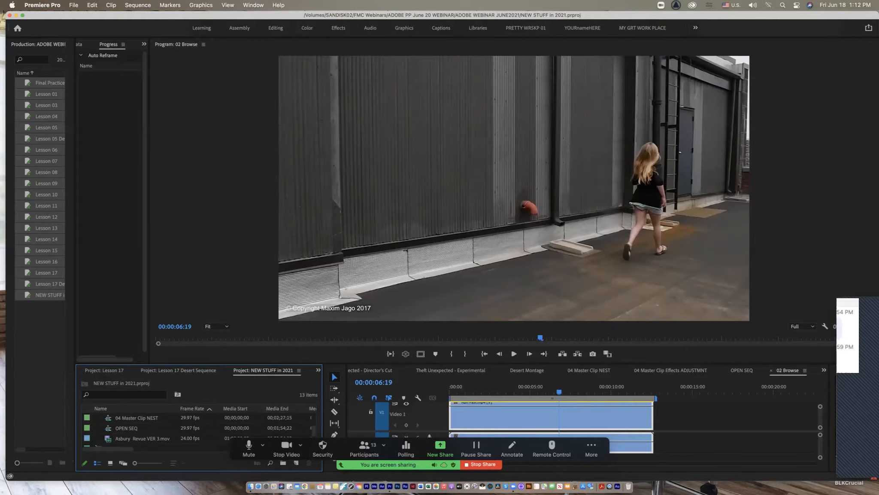
double_click(109, 427)
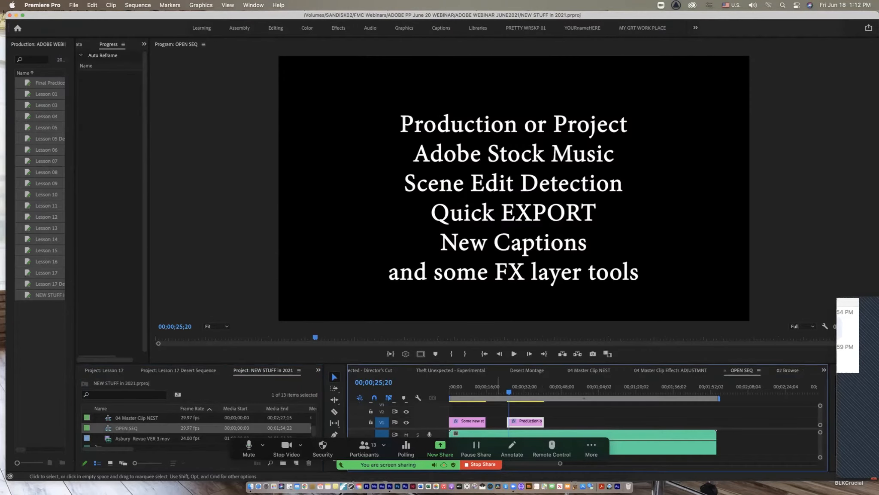
left_click_drag(509, 391, 527, 392)
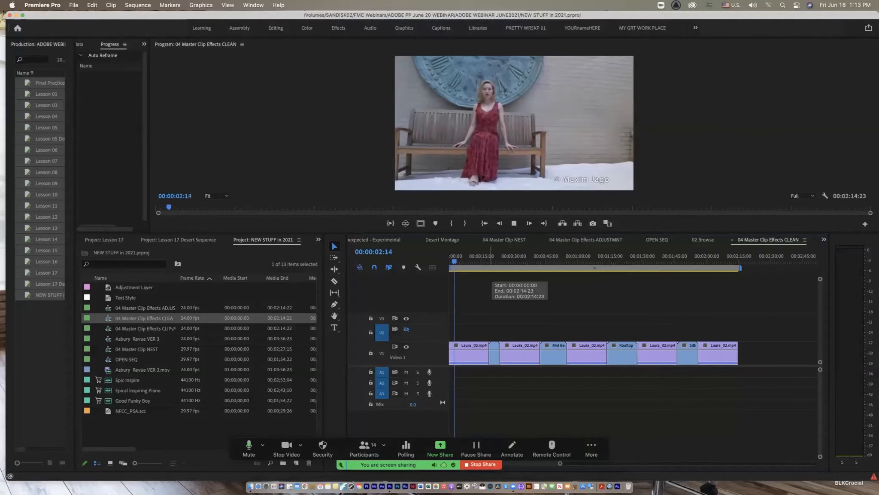
Step: Skim through the 04 Master Clip Effects CLEAN sequence and return the playhead to its start
left_click(493, 257)
left_click(458, 256)
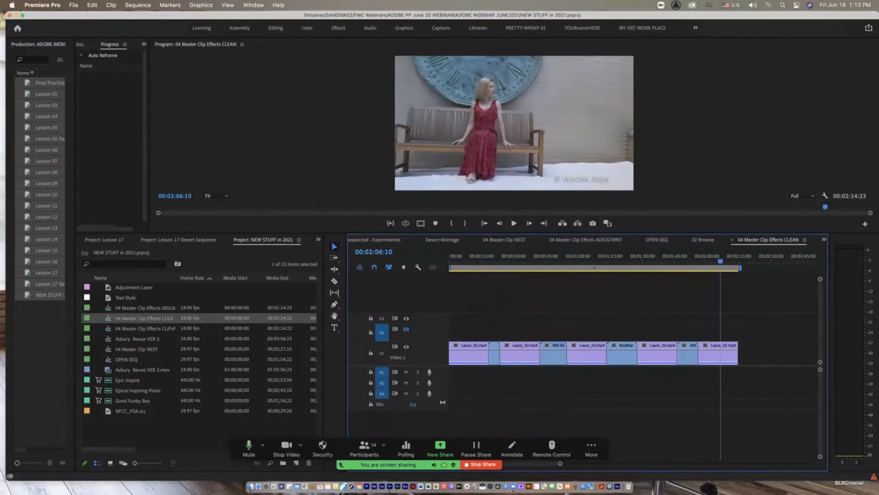
key("Home")
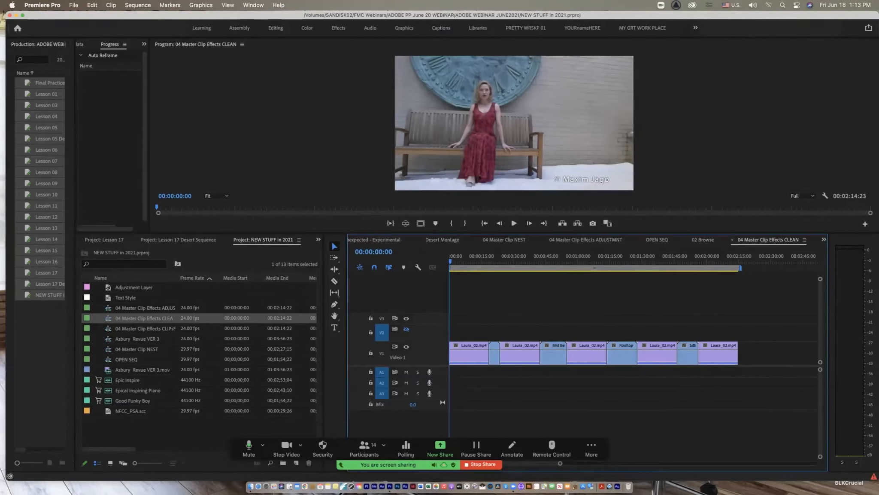
Step: Show Essential Sound, browse its Adobe Stock music, and preview Background Ambient Electronic against the sequence
left_click(253, 5)
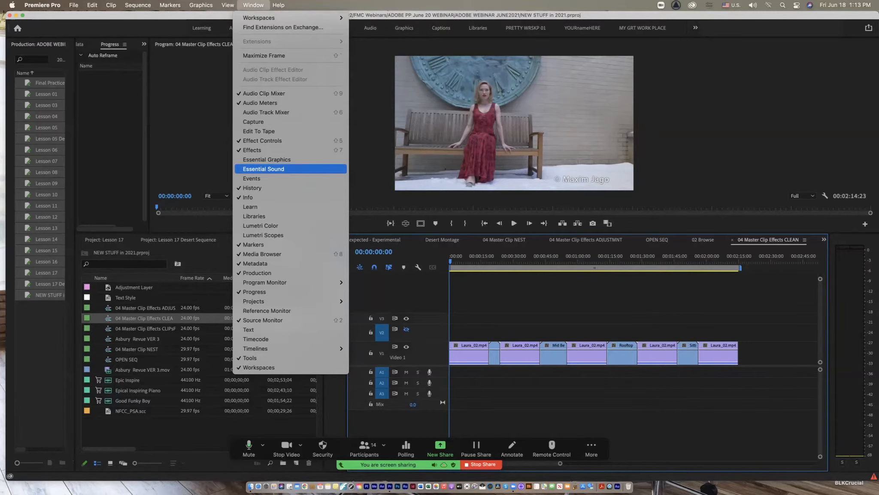
key("Return")
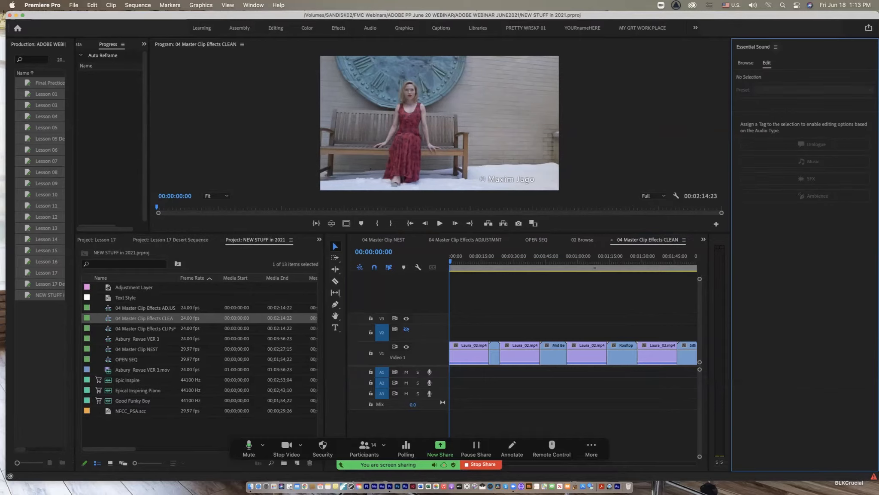
left_click(746, 63)
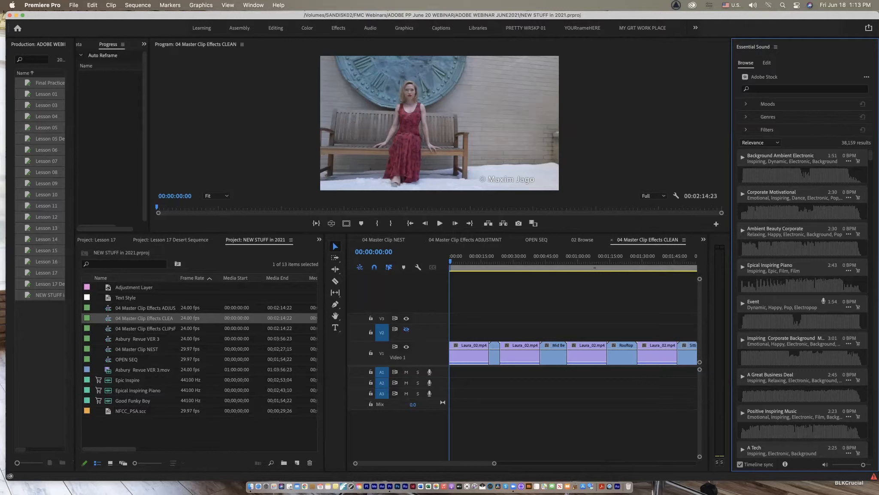
left_click(742, 157)
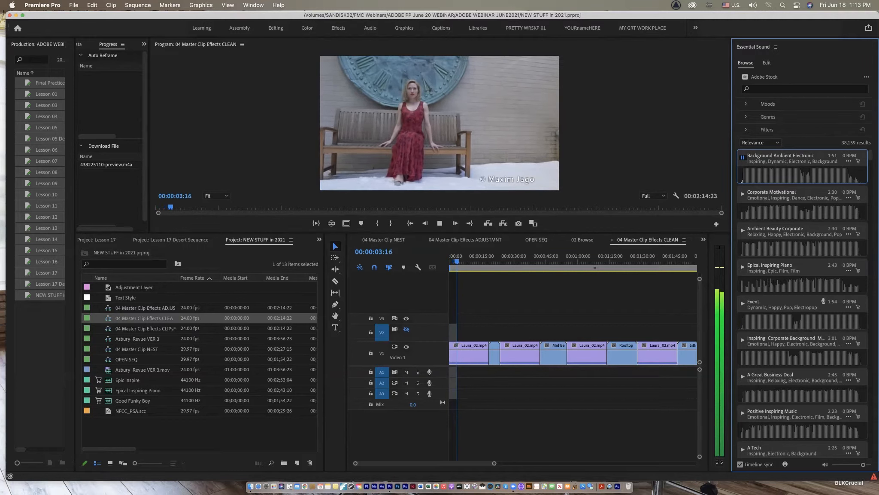
key("space")
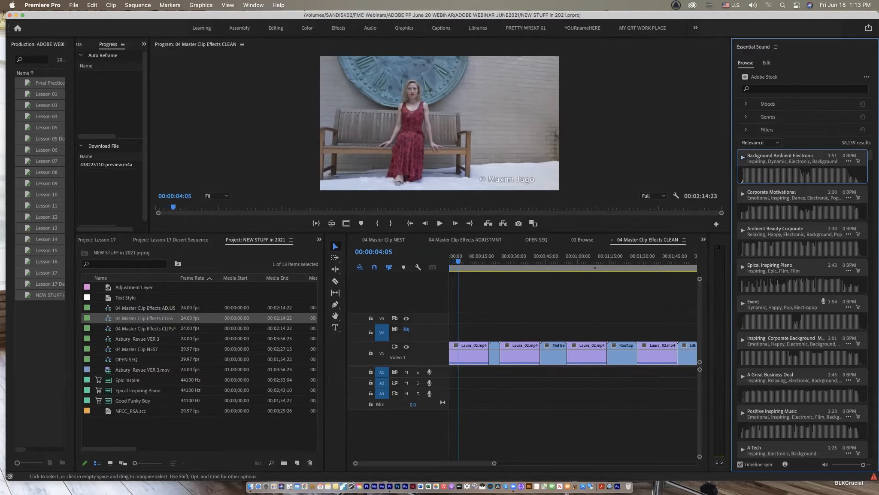
Step: Check the default input and output devices in the Audio Hardware preferences
key("super+")
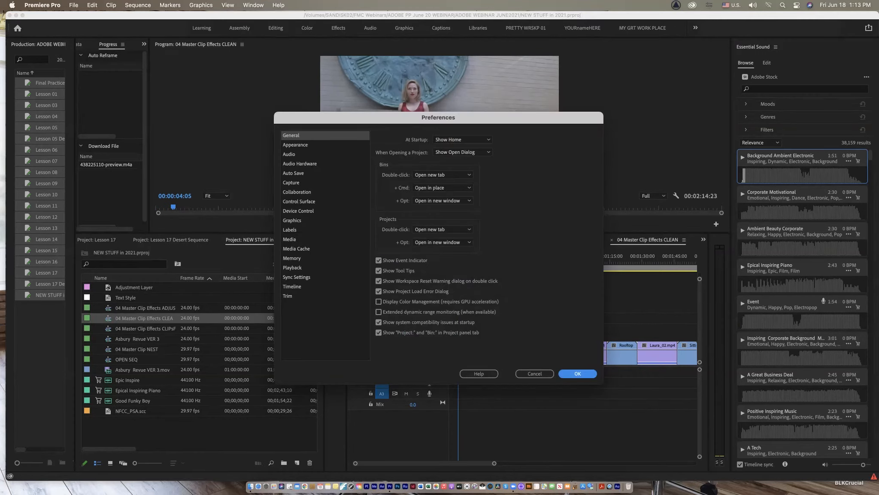
left_click(299, 163)
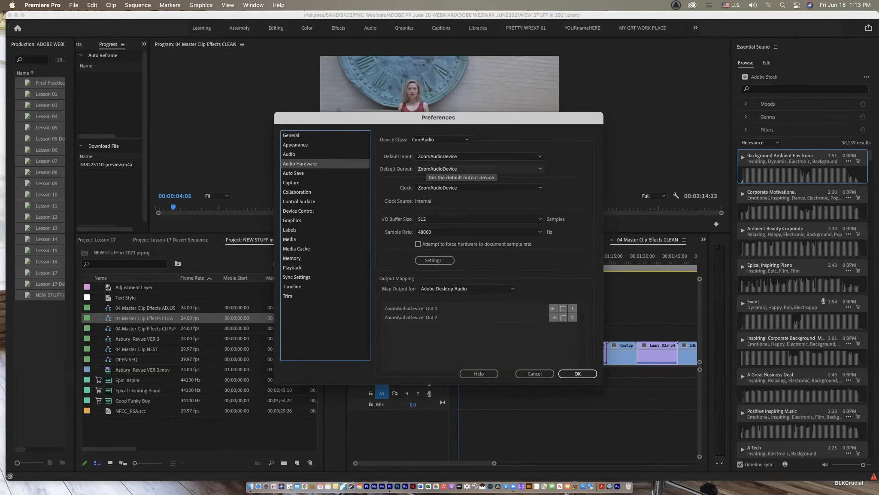
left_click(578, 373)
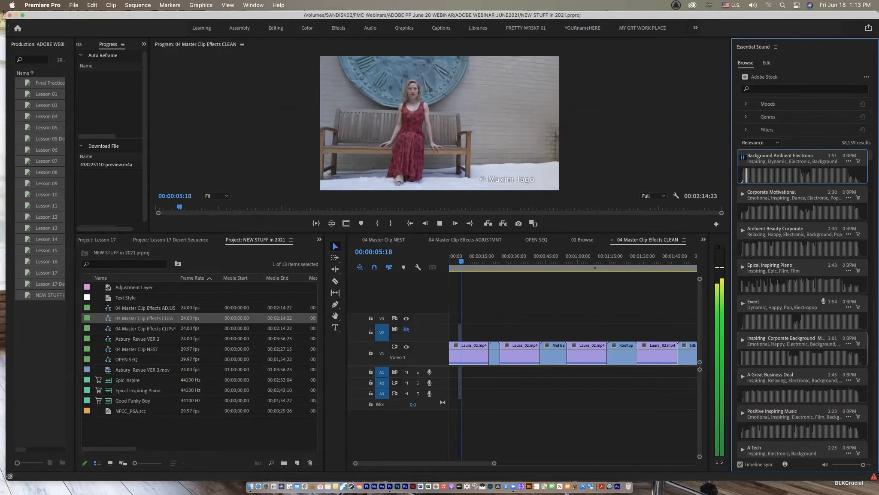
Step: Preview Background Ambient Electronic in sync from 00:00:25:05 in the sequence, and return the playhead to the start
left_click(493, 262)
left_click_drag(494, 261, 503, 261)
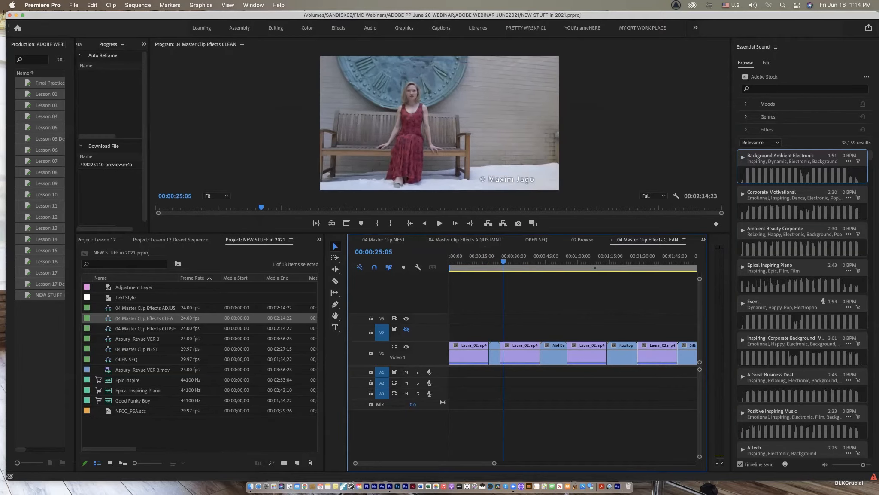
left_click(743, 157)
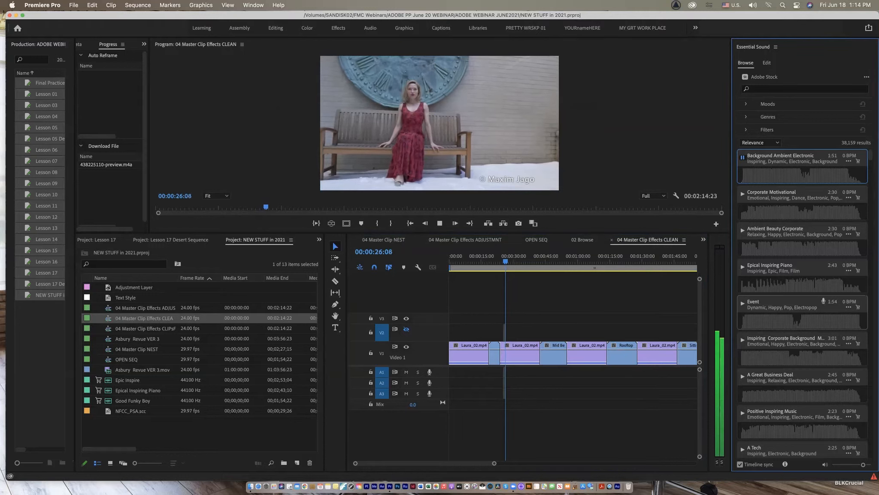
key("space")
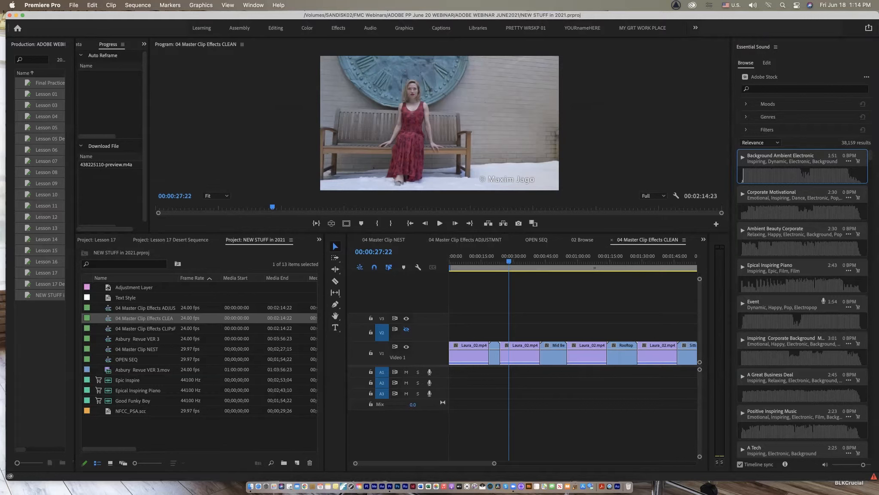
left_click_drag(509, 260, 450, 260)
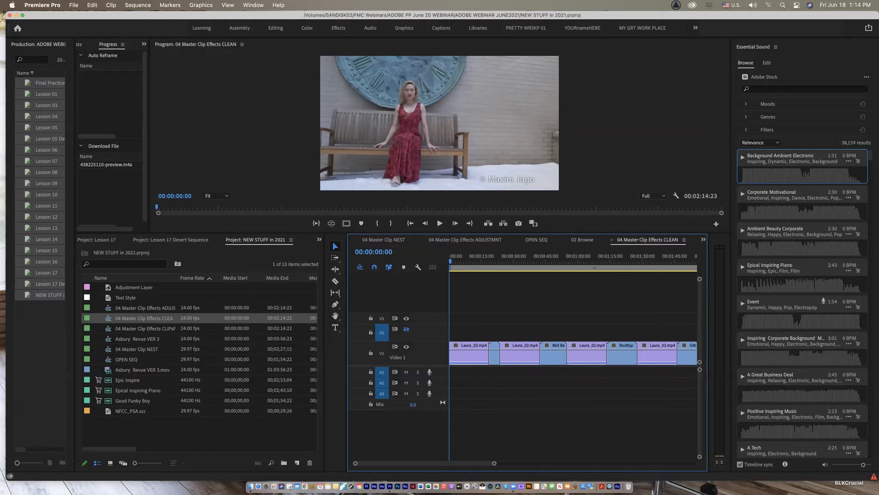
Step: Filter the stock music by the Playful mood and preview Cinematic Humorous Fun Piano with the sequence
left_click(746, 104)
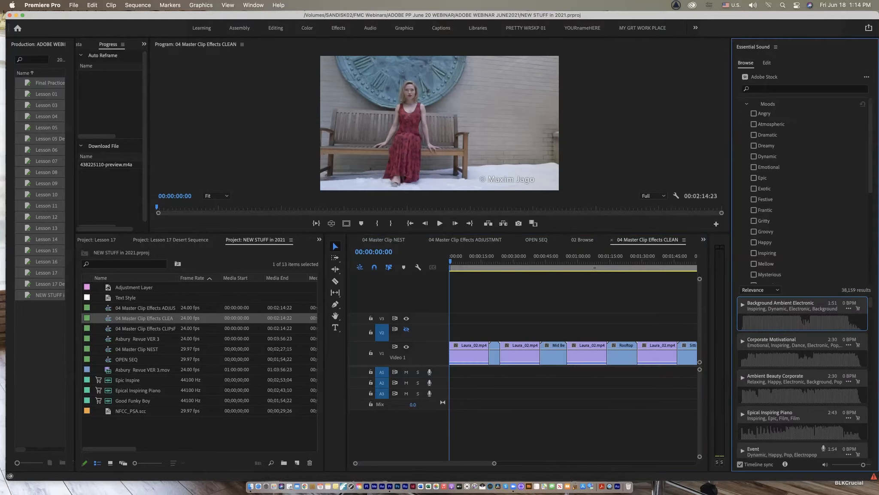
scroll(807, 189, "down", 4)
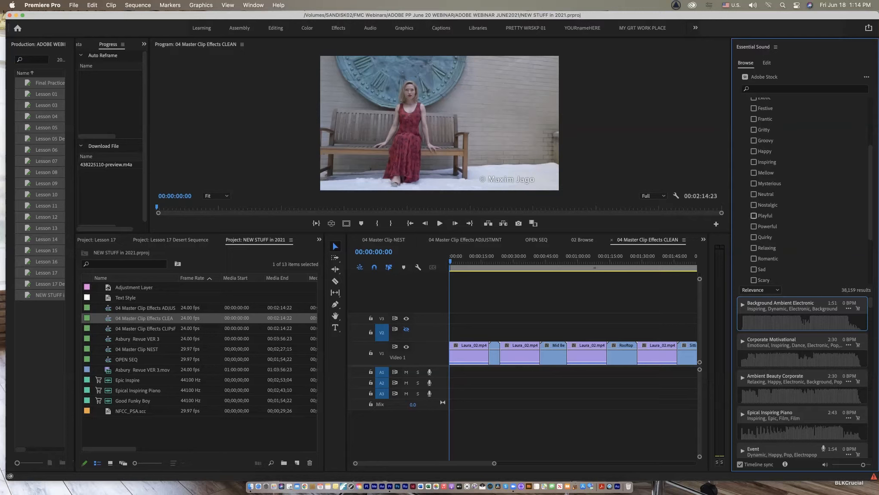
left_click(754, 215)
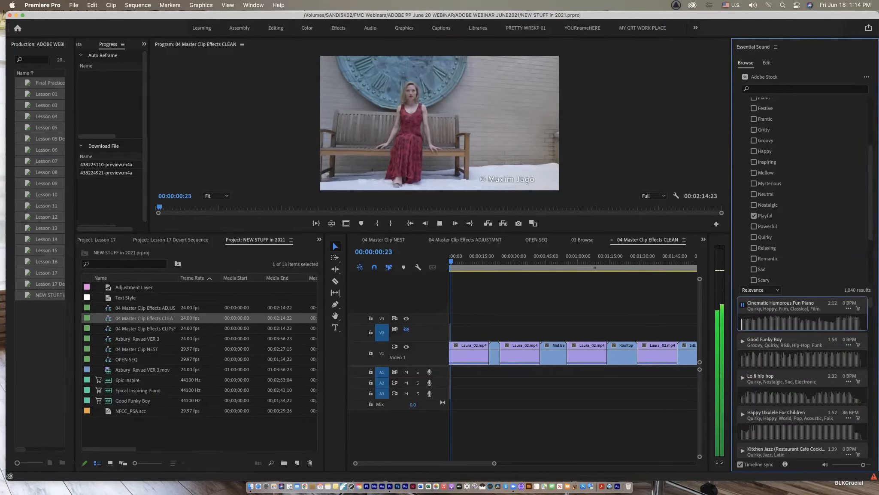
key("space")
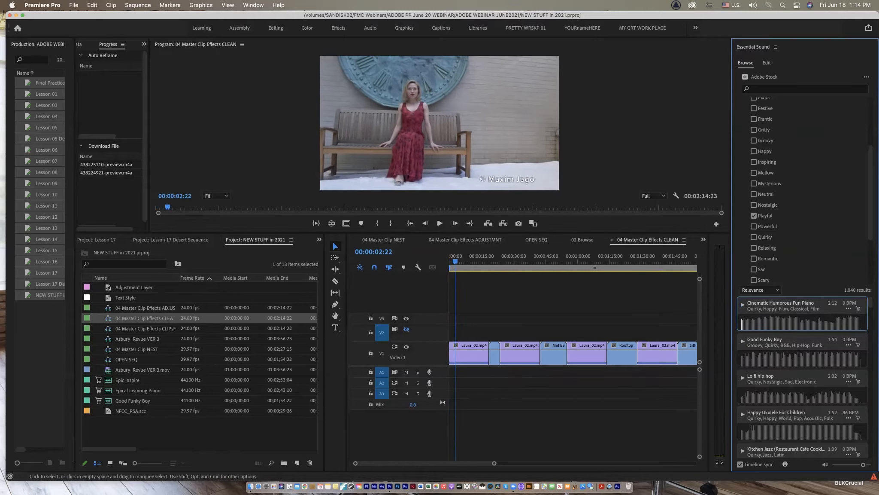
Step: Try Cinematic Humorous Fun Piano on track A1 from the sequence start, play it with the picture, and delete the clip
left_click_drag(801, 313, 455, 371)
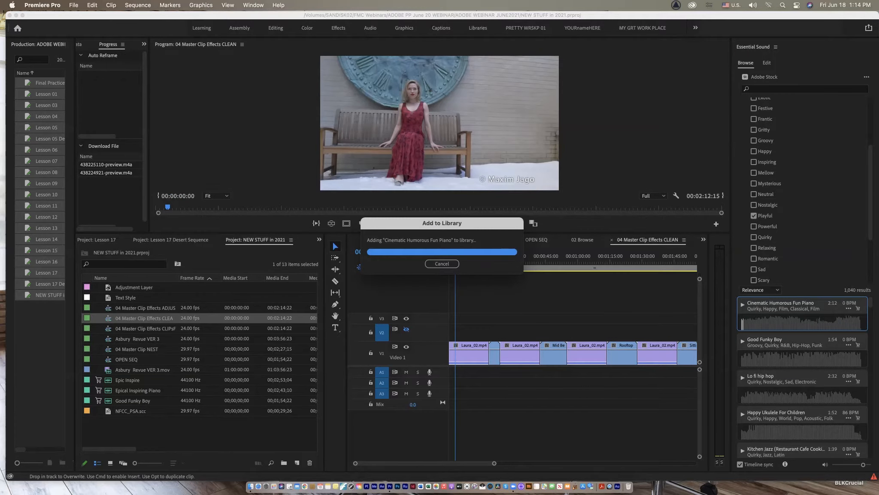
key("space")
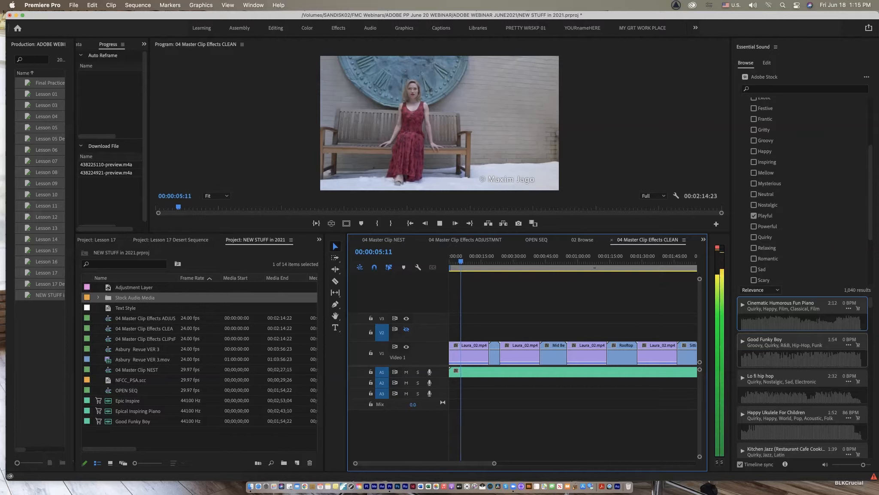
key("space")
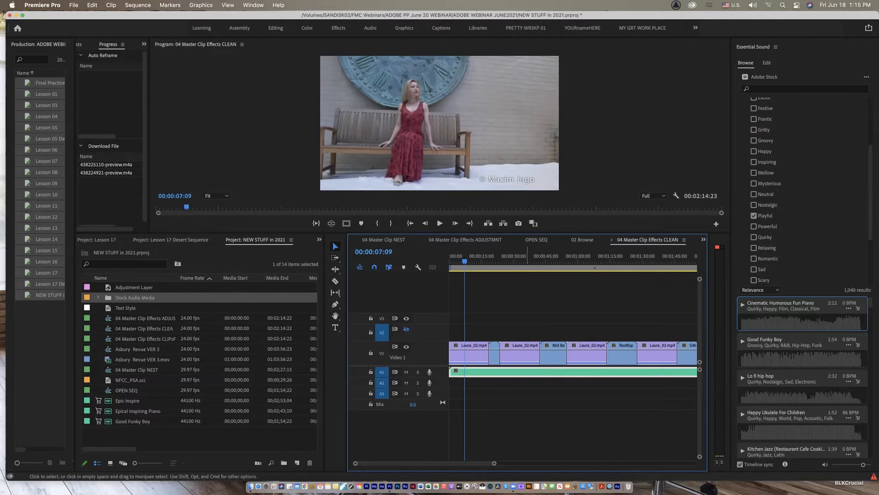
key("Delete")
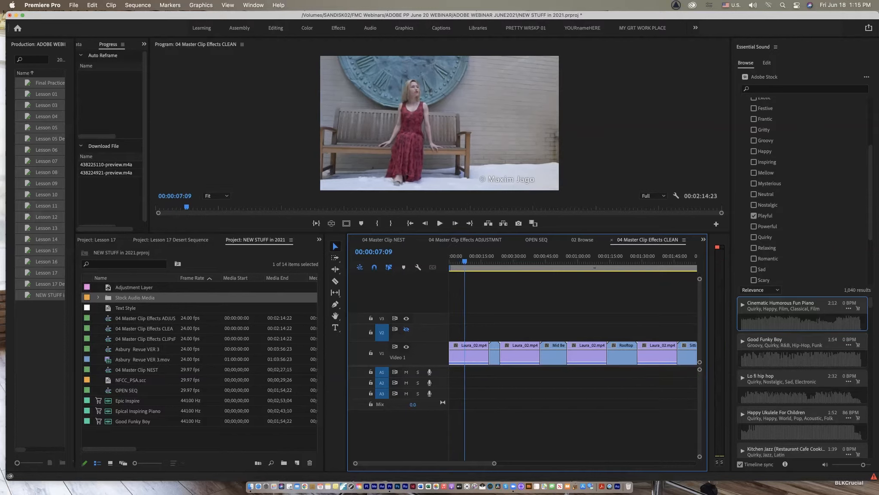
Step: Switch the mood filter from Playful to Romantic and preview State of Kind and Freedom [Inspiring Piano And Strings]
scroll(810, 189, "down", 2)
left_click(754, 197)
left_click(754, 240)
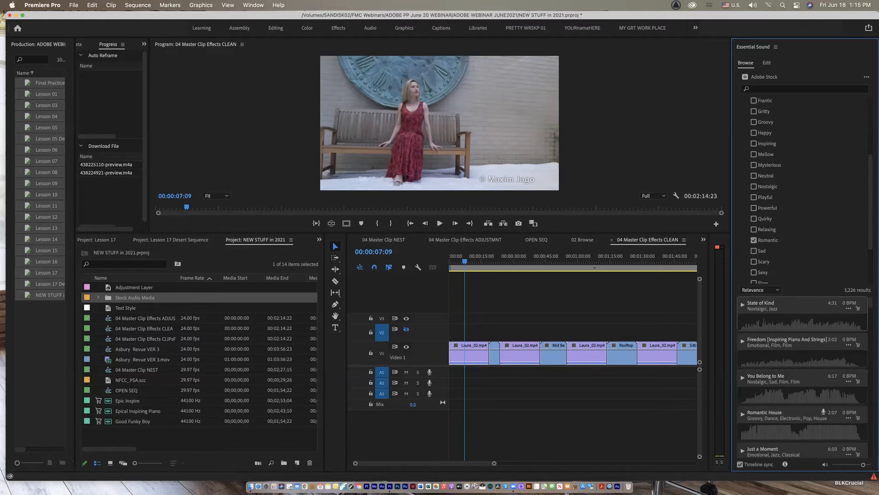
left_click(742, 304)
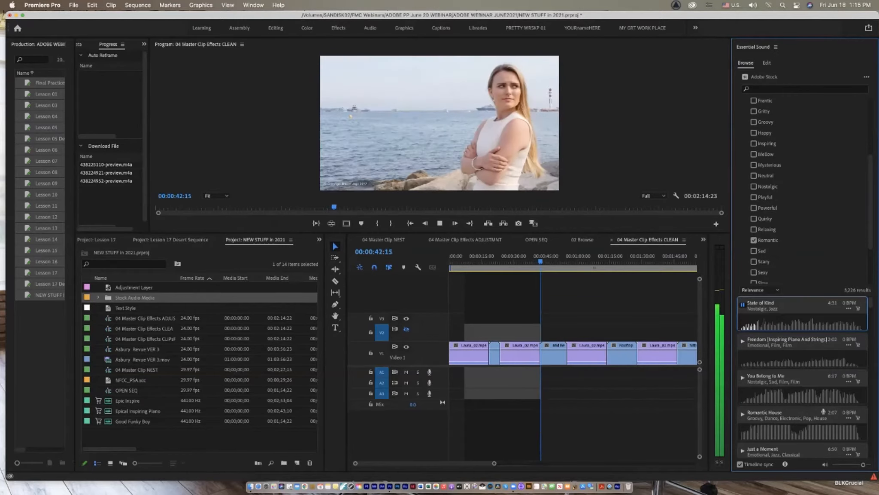
key("space")
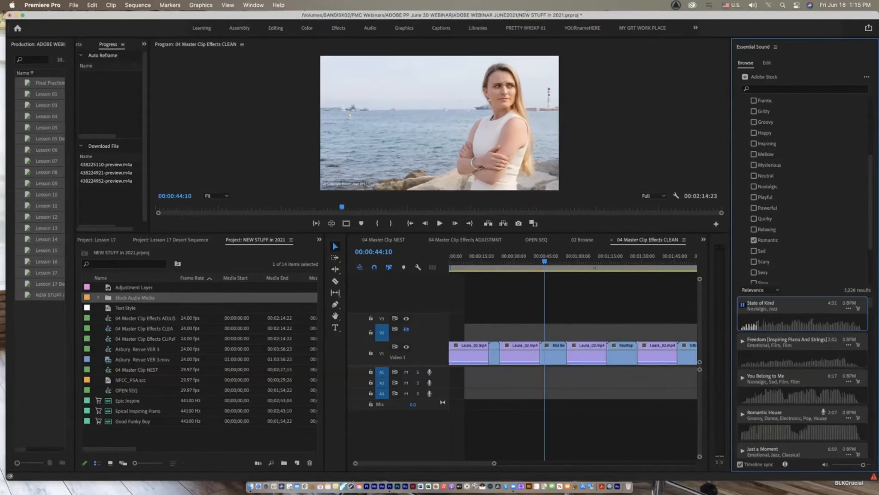
left_click(742, 341)
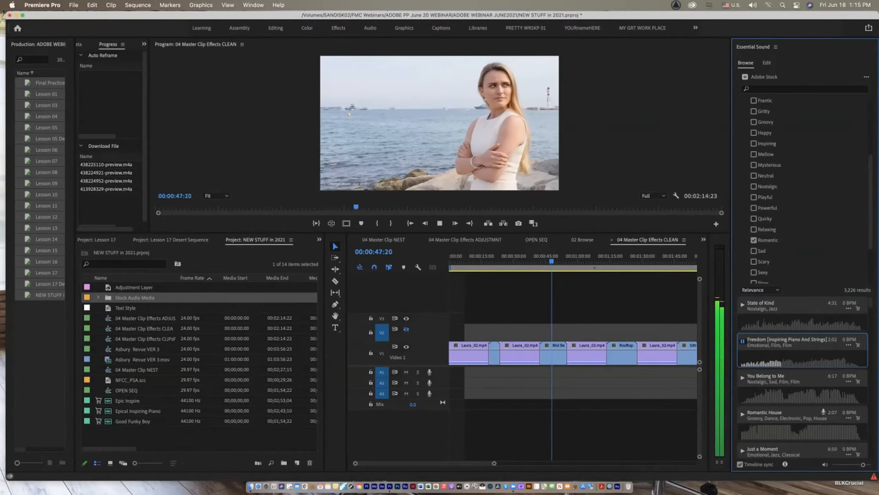
key("space")
Step: Place Freedom [Inspiring Piano And Strings] on track A1 at the sequence start and move the playhead back near the beginning
left_click_drag(786, 346, 450, 372)
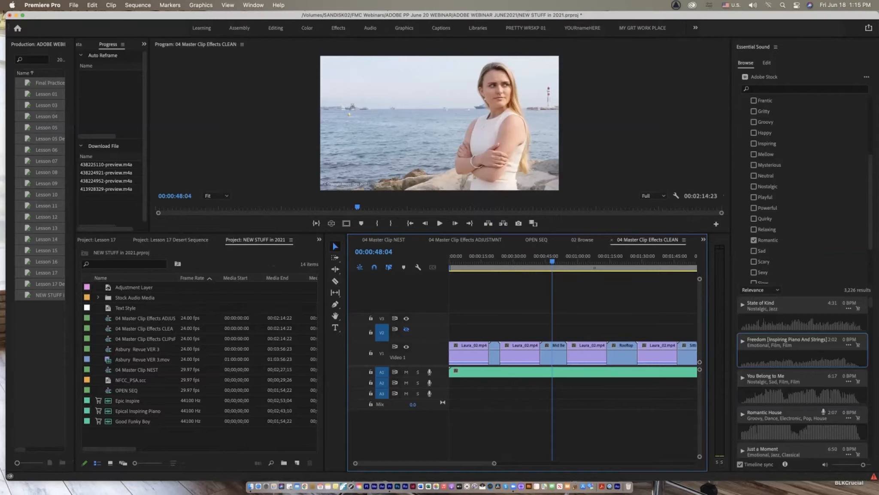
left_click_drag(554, 252, 452, 251)
Step: Make the Audio 1 track taller, show audio waveforms in the timeline, and play the sequence with the added music
left_click_drag(412, 378, 412, 397)
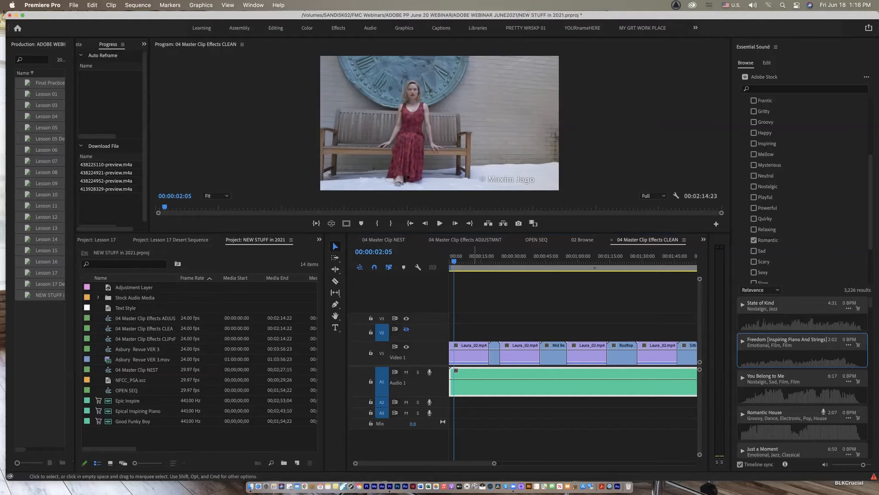
left_click(418, 267)
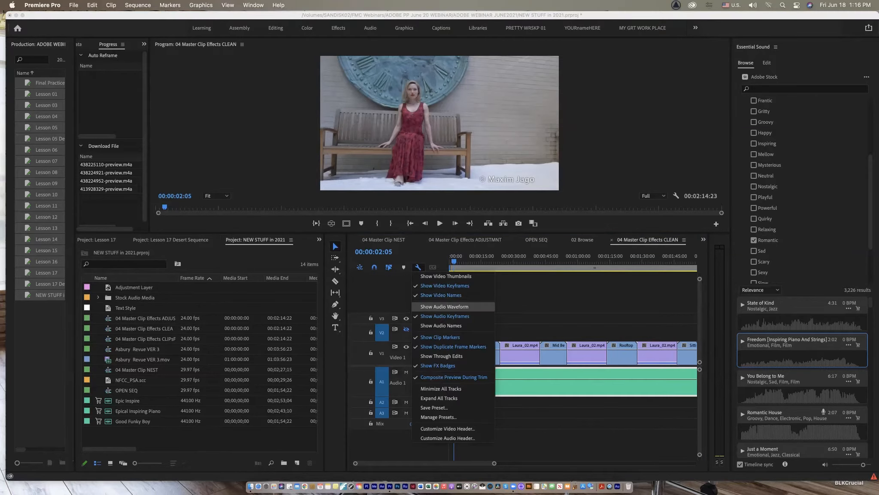
left_click(444, 307)
key("space")
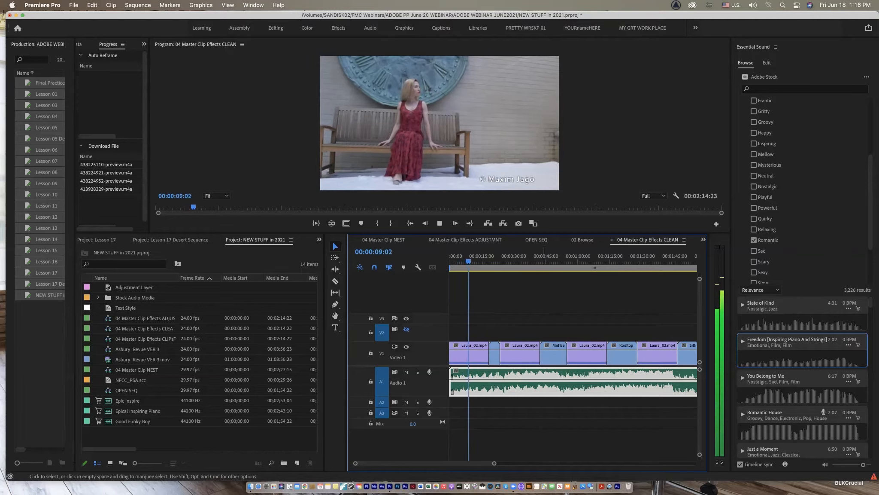
Step: Stop the sequence playback and switch to the Editing workspace
key("space")
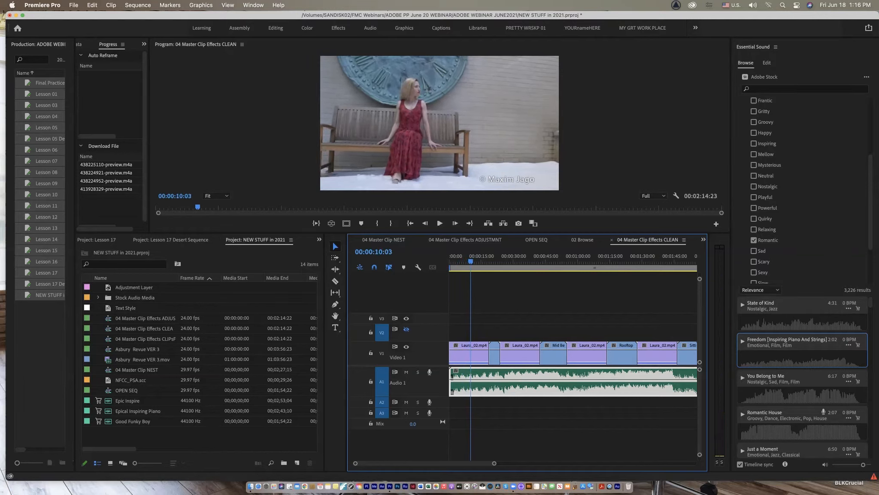
left_click(254, 4)
mouse_move(267, 18)
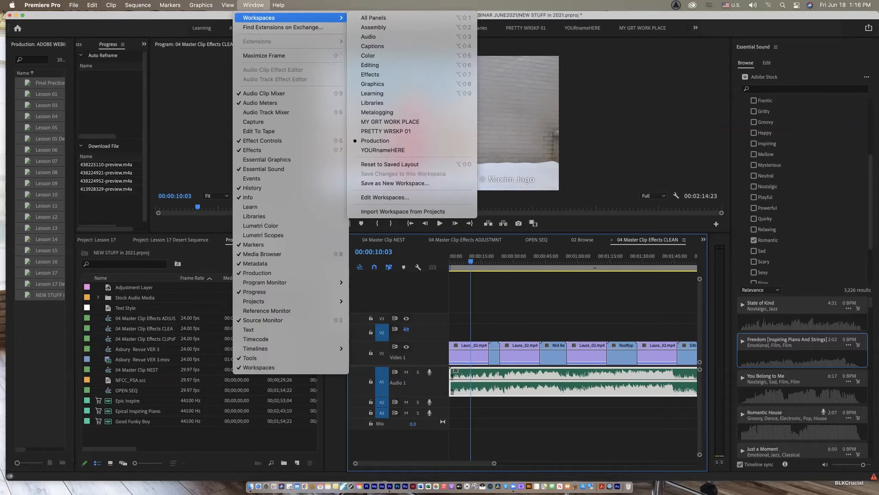
left_click(371, 64)
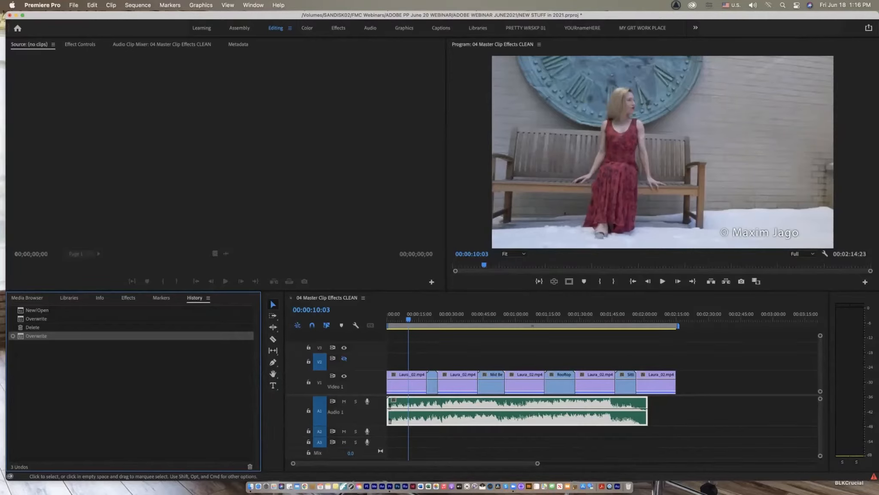
Step: Play the opening of the sequence from its start and reset the Editing workspace to its saved layout
key("Home")
key("space")
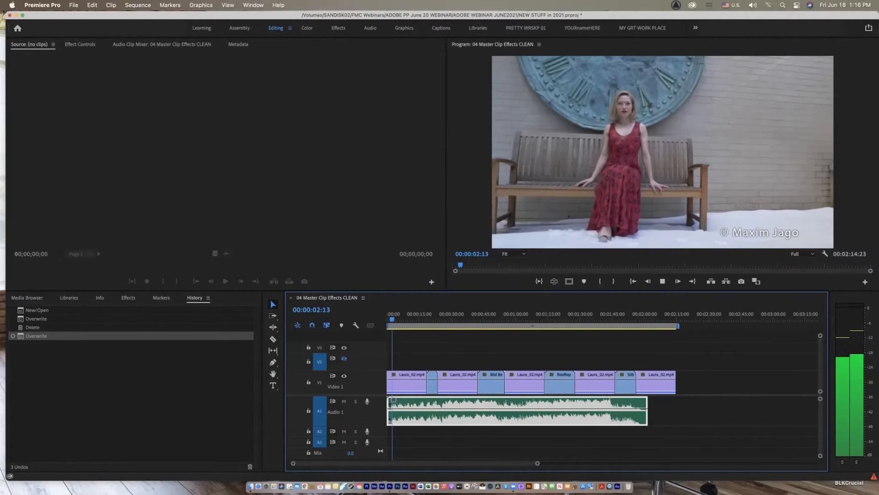
key("space")
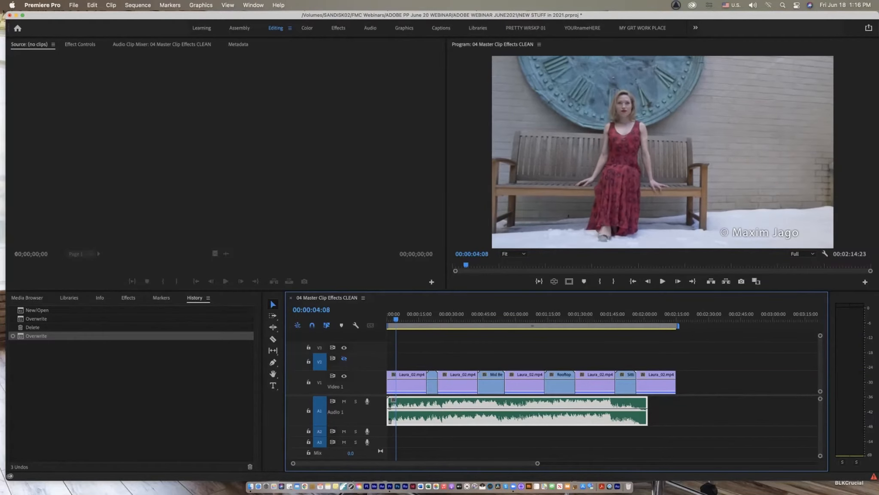
left_click(253, 5)
mouse_move(259, 18)
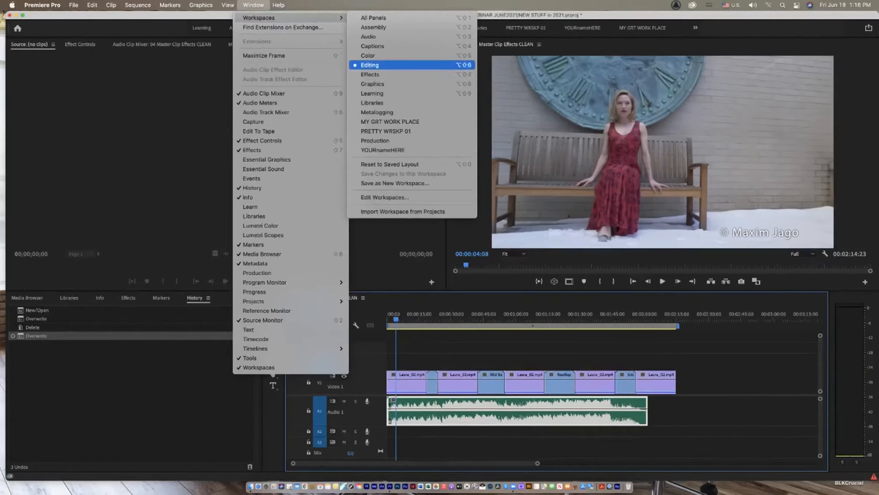
left_click(390, 164)
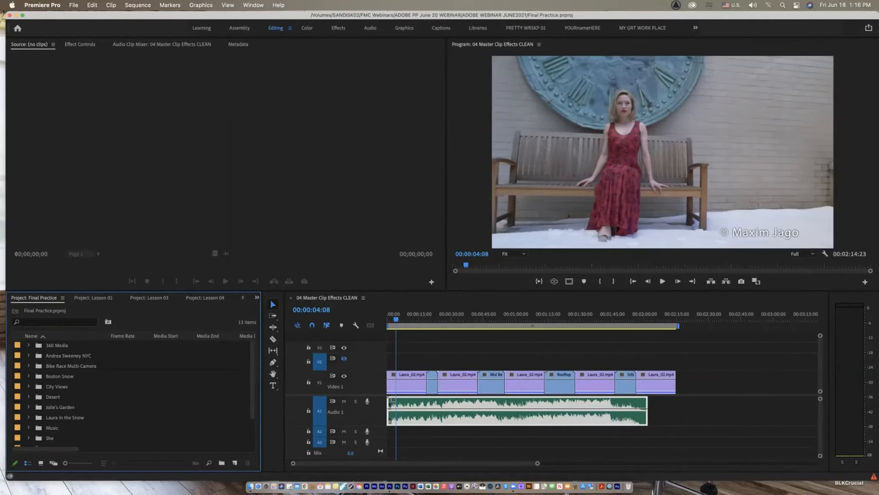
Step: Bring the NEW STUFF in 2021 project to the front and play the opening of the current sequence with its music
left_click(256, 297)
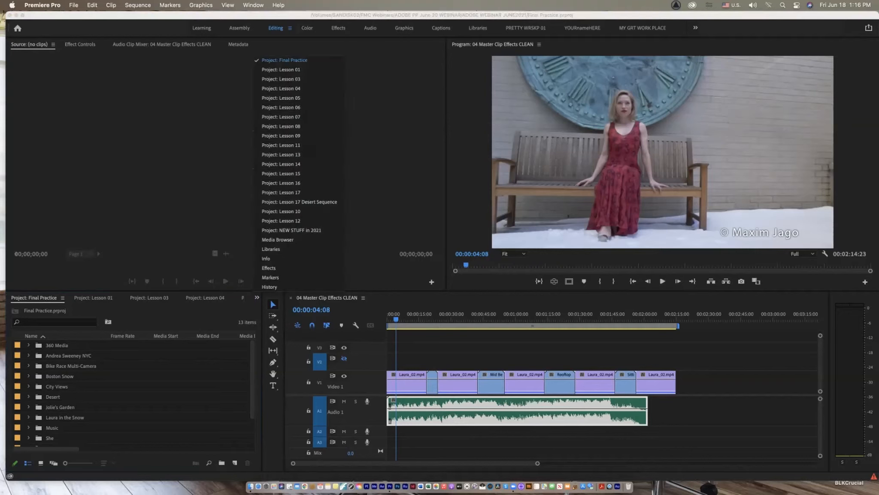
left_click(173, 375)
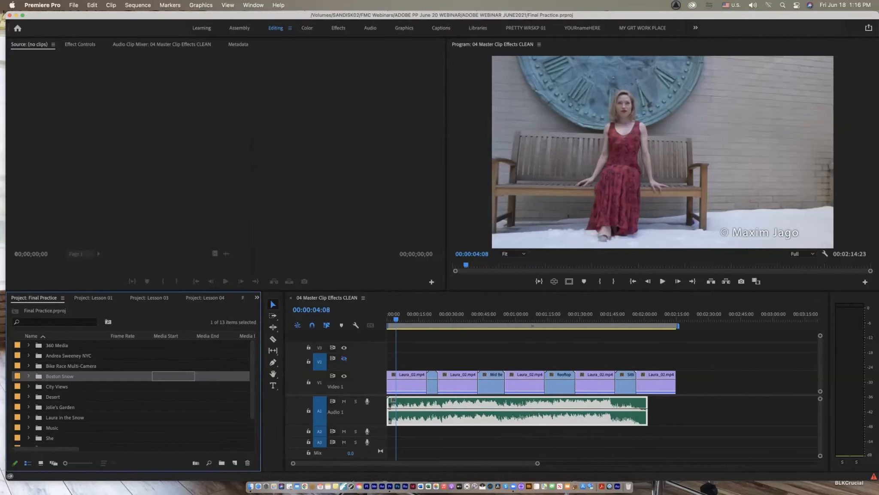
left_click(257, 297)
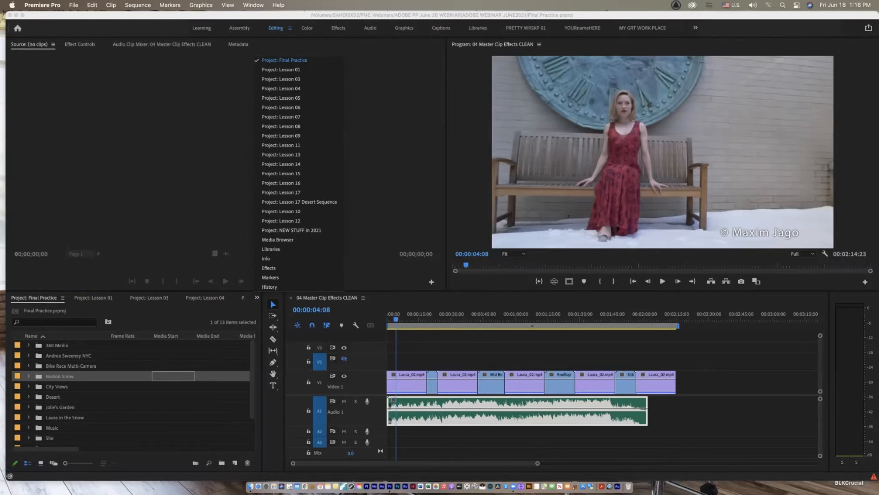
left_click(291, 230)
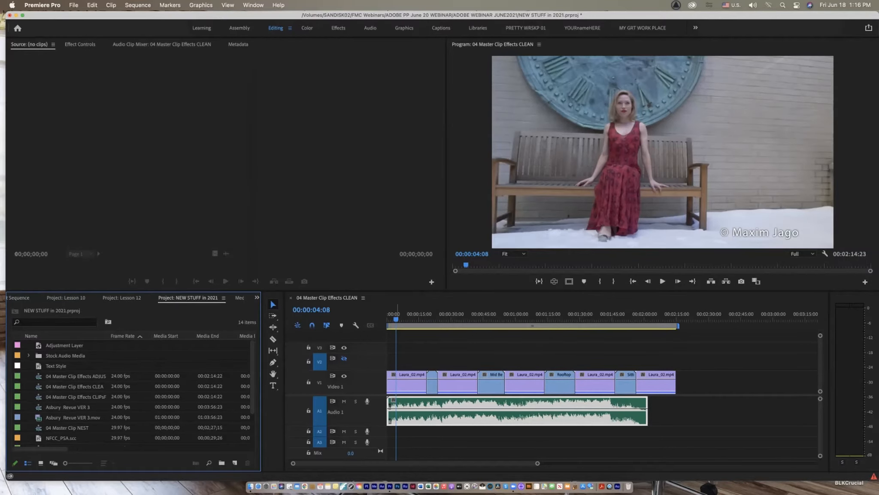
left_click(388, 314)
key("space")
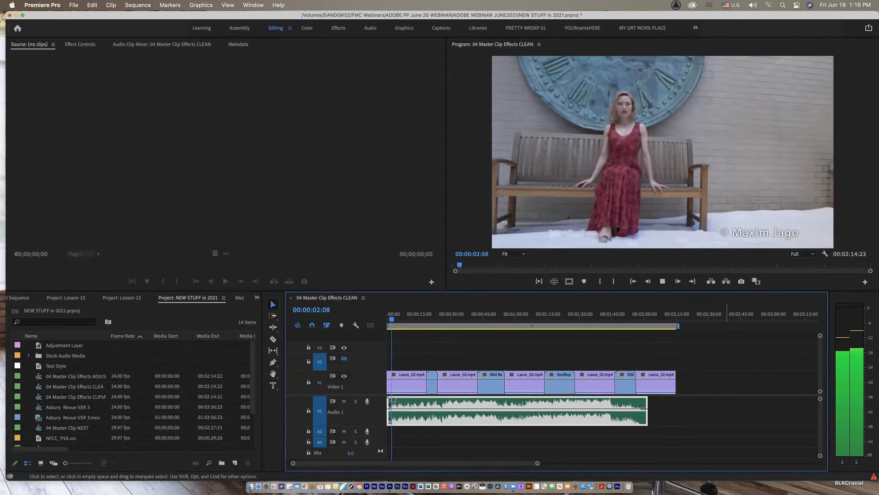
key("space")
Step: Open the OPEN SEQ sequence and place its playhead at 00;00;32;00 on the feature list title
scroll(129, 390, "down", 2)
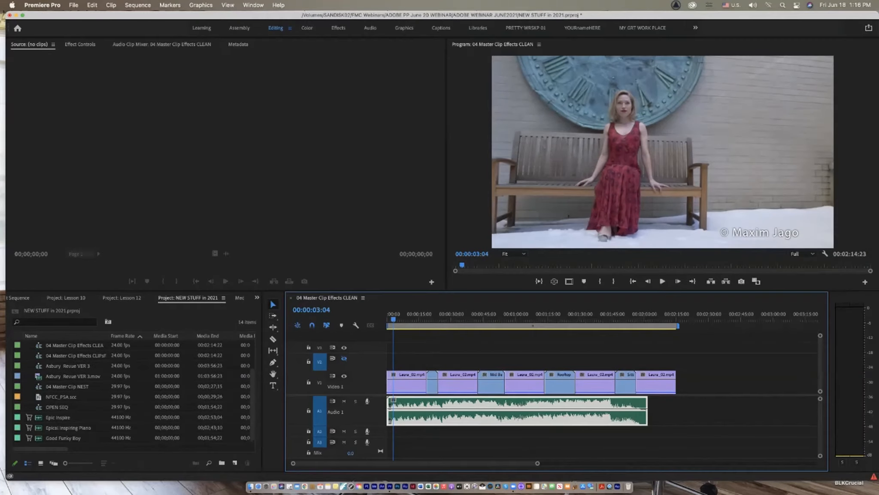
double_click(38, 406)
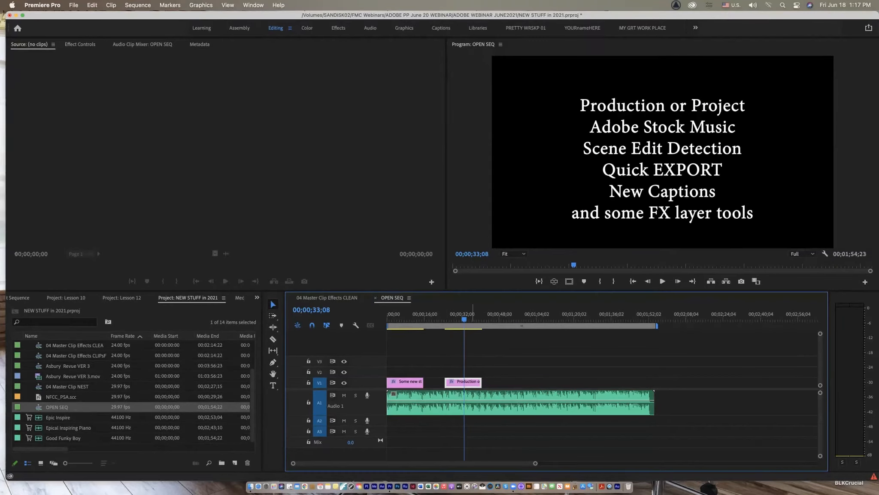
left_click_drag(468, 314, 461, 313)
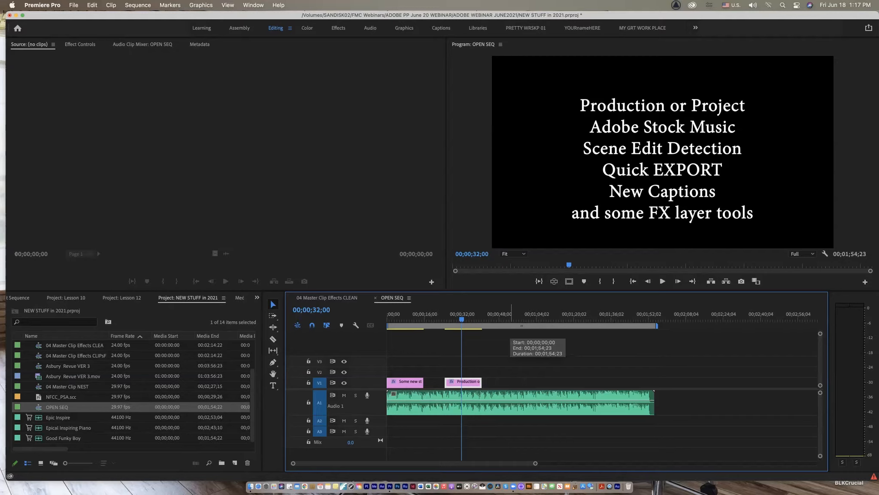
Step: Load Asbury Revue VER 3.mov into the Source Monitor, play a section from its first half, and return to the clip's start
scroll(131, 391, "up", 3)
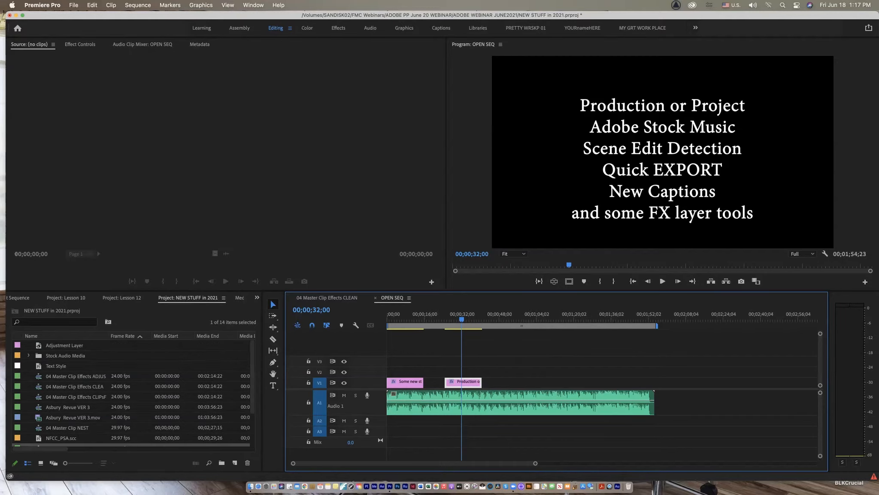
scroll(131, 391, "down", 2)
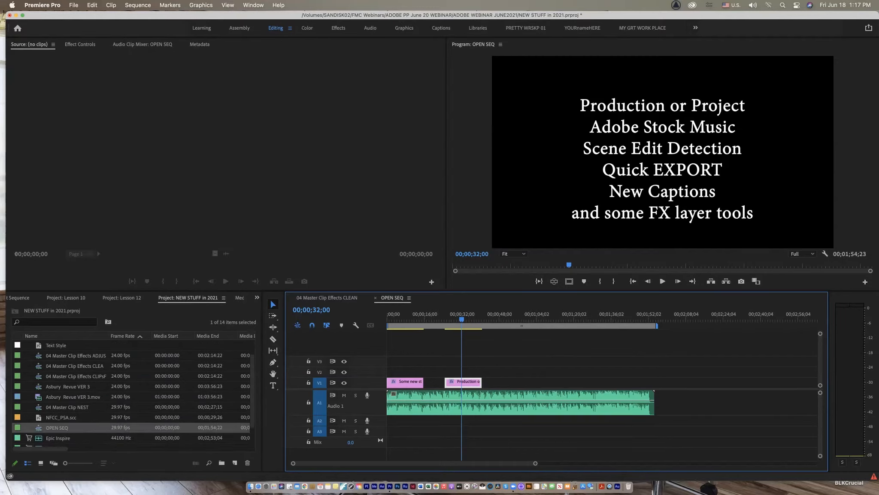
scroll(131, 391, "down", 2)
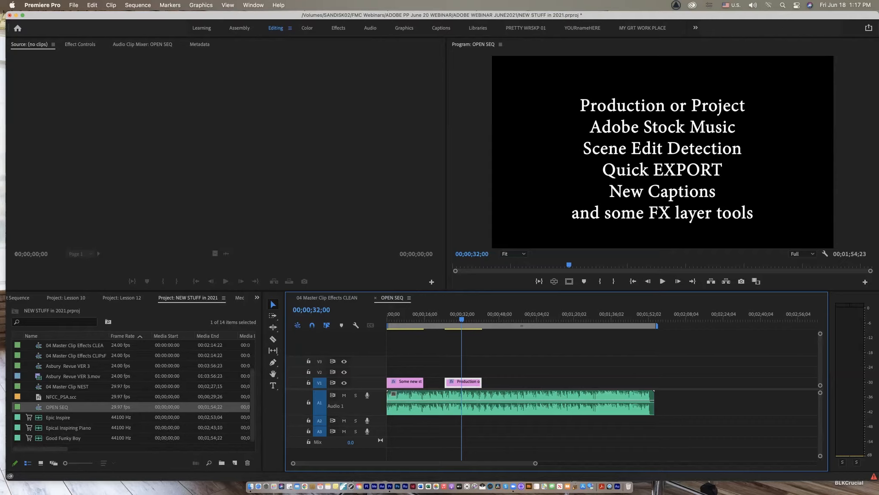
scroll(131, 390, "up", 2)
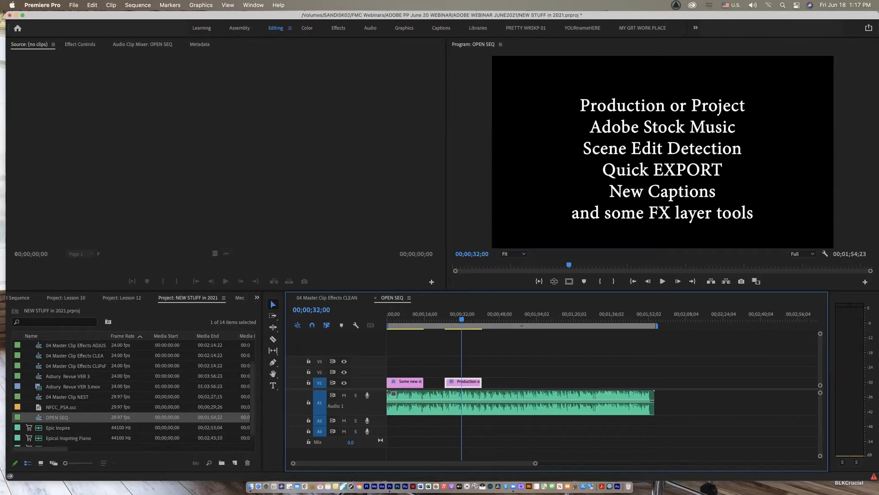
double_click(38, 397)
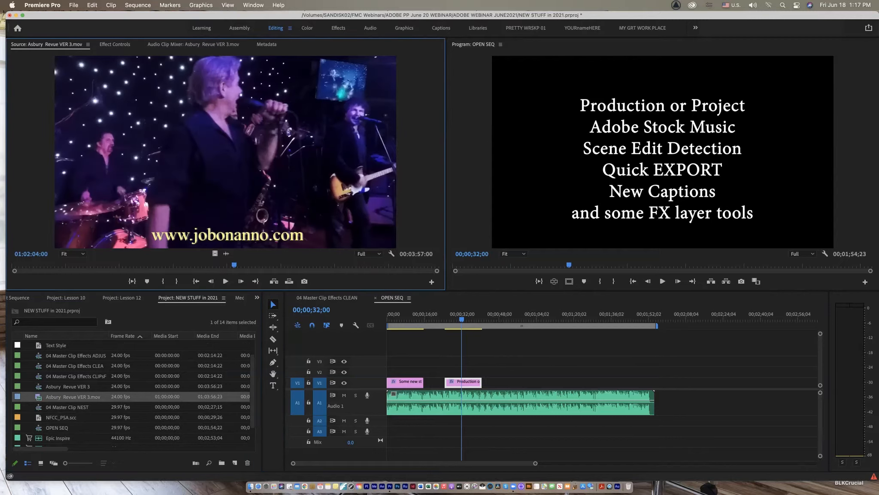
left_click_drag(28, 264, 148, 264)
key("space")
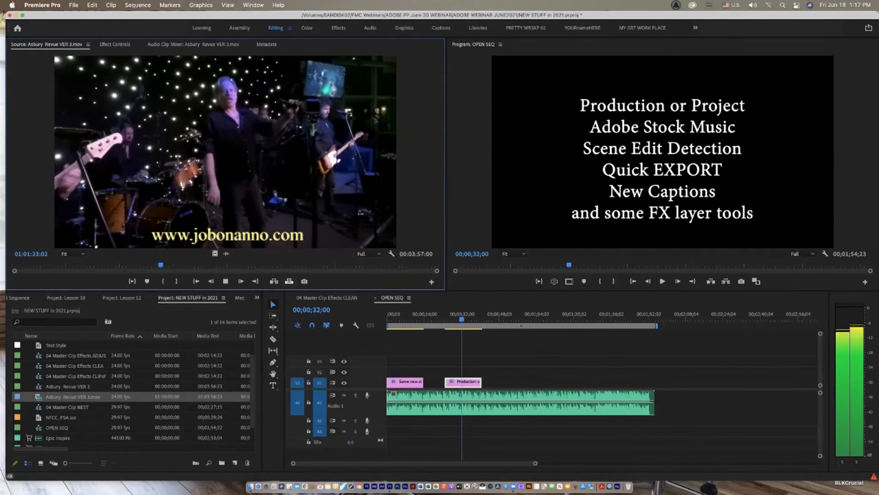
key("space")
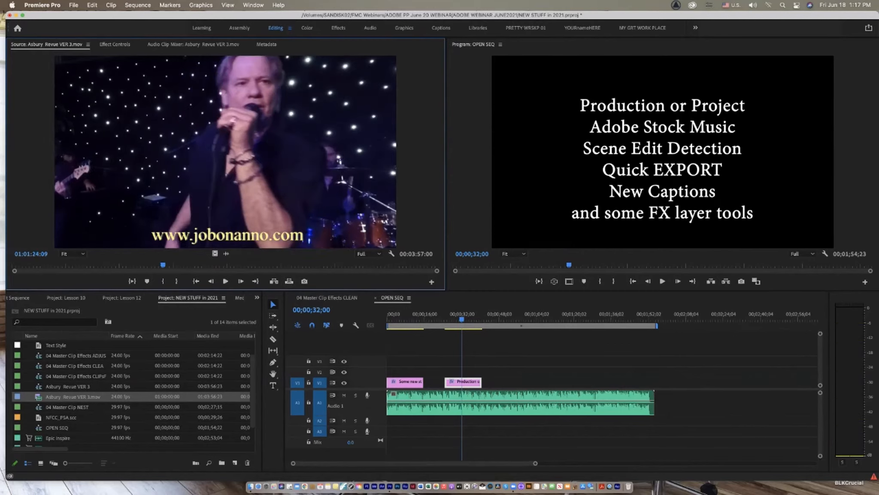
key("Home")
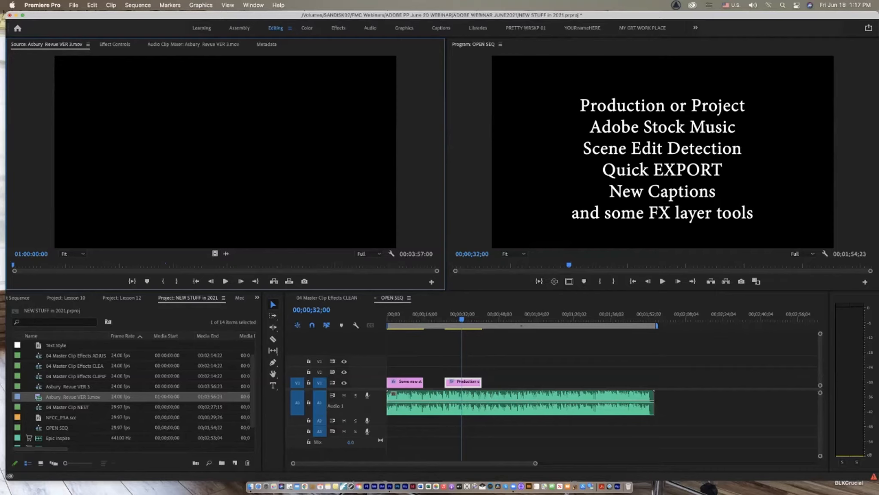
Step: Widen the project's Name column, view the 04 Master Clip Effects CLEAN sequence, and return to OPEN SEQ
left_click_drag(108, 336, 150, 336)
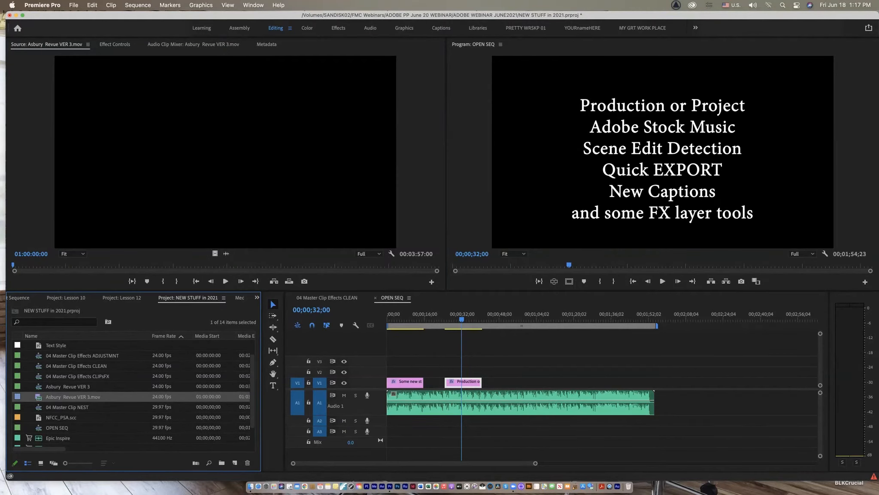
double_click(38, 365)
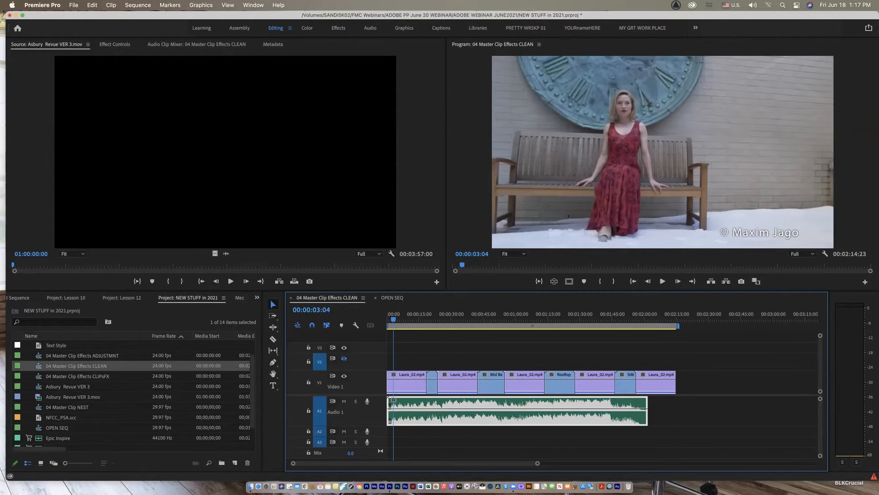
left_click(392, 297)
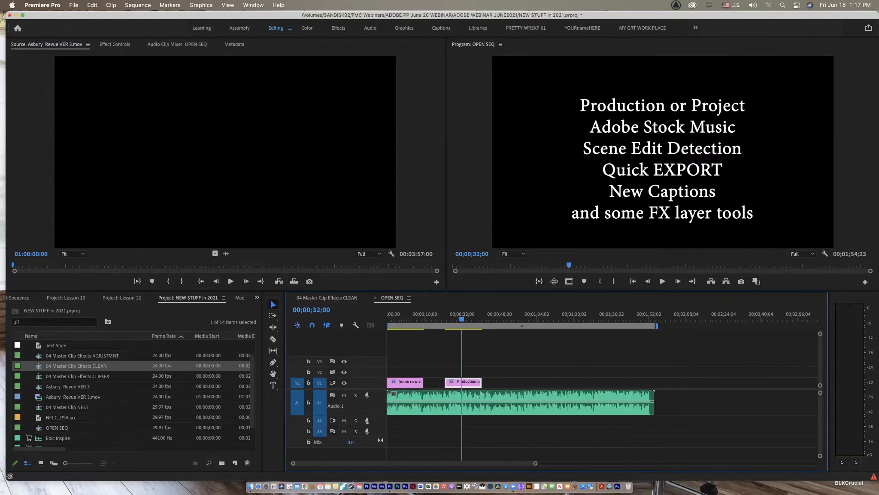
Step: Create a new sequence from the Asbury Revue VER 3.mov clip
left_click(38, 396)
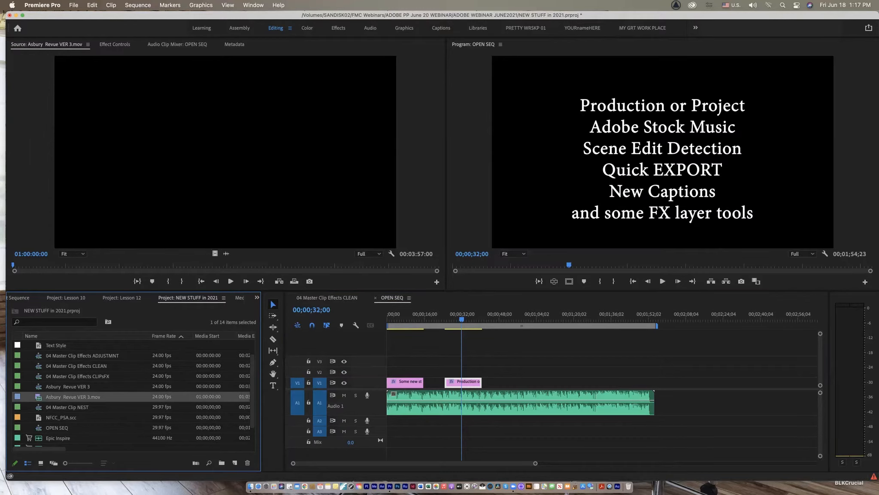
right_click(37, 397)
scroll(83, 442, "down", 10)
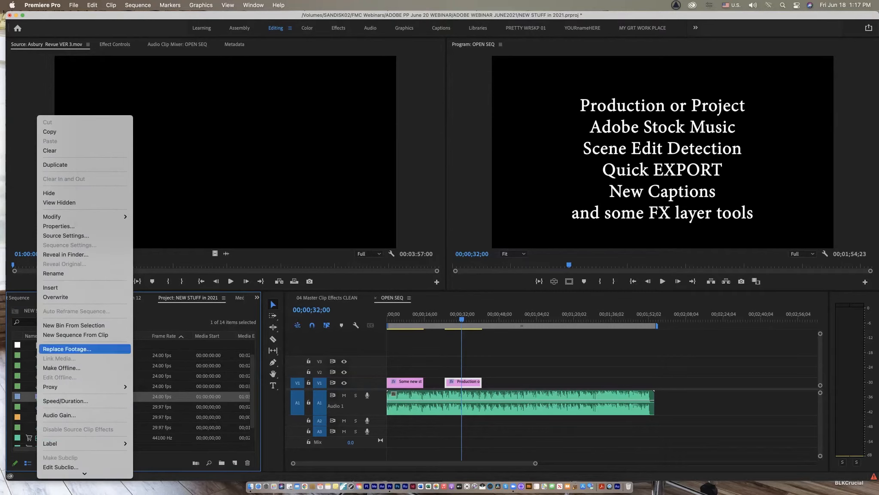
left_click(75, 335)
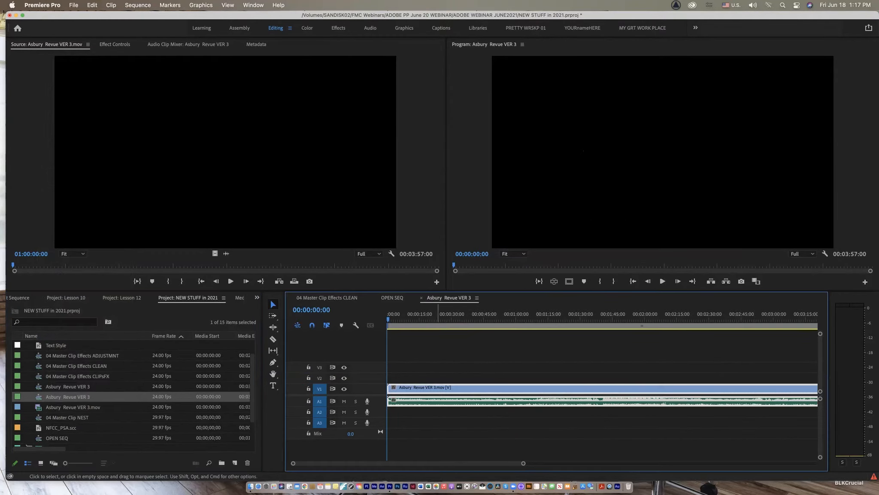
Step: Skim the new sequence to 00:00:28:07 and make the Video 1 and Audio 1 tracks taller
key("space")
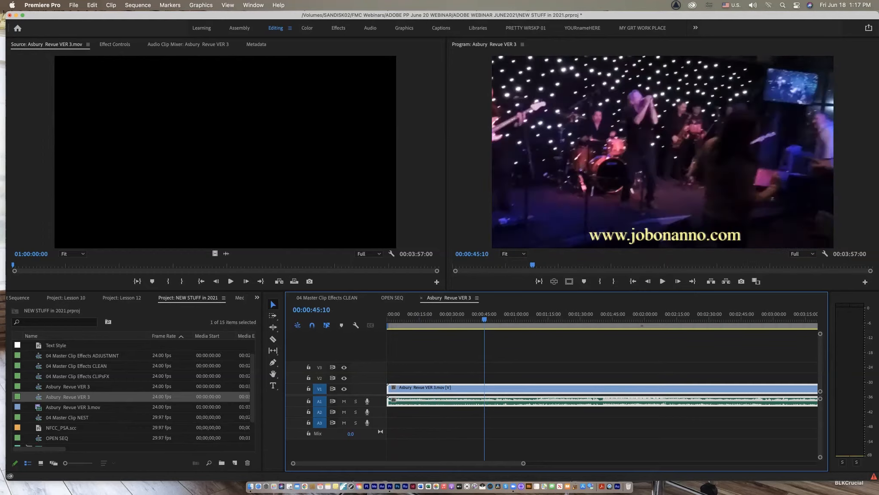
left_click(418, 317)
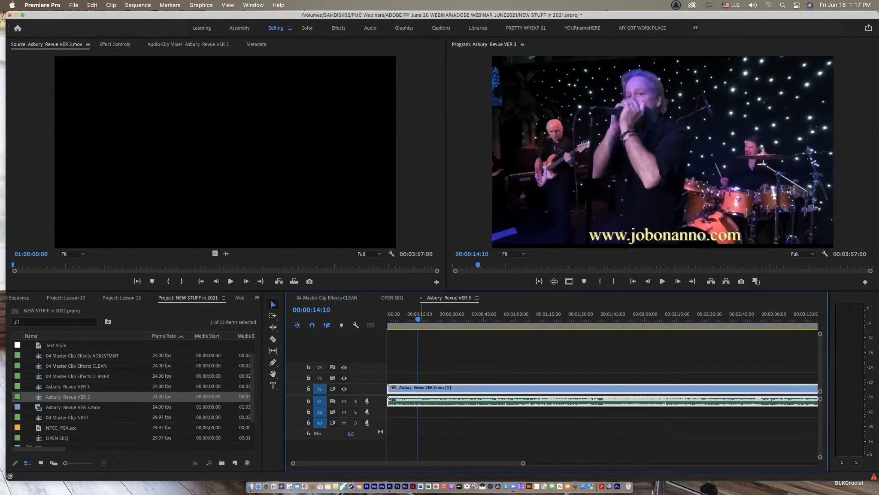
key("backslash")
mouse_move(418, 319)
left_mouse_down()
mouse_move(612, 318)
mouse_move(433, 319)
left_mouse_up()
left_click_drag(367, 383, 368, 361)
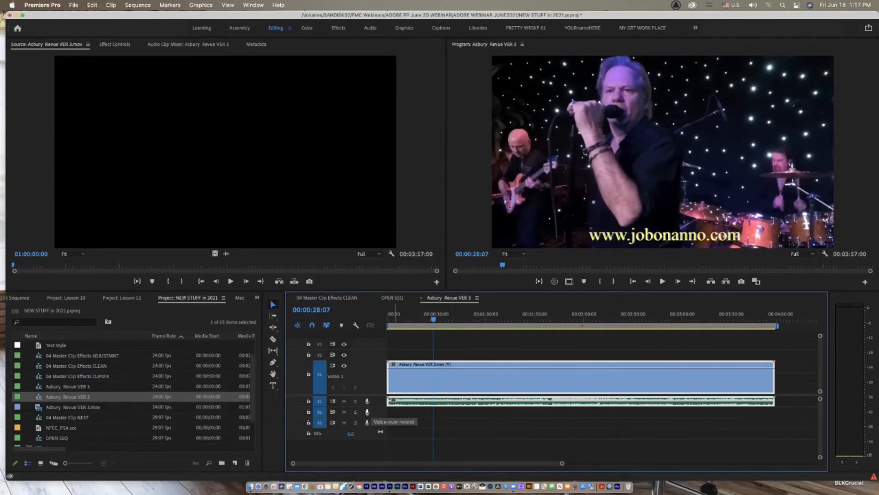
left_click_drag(367, 407, 367, 427)
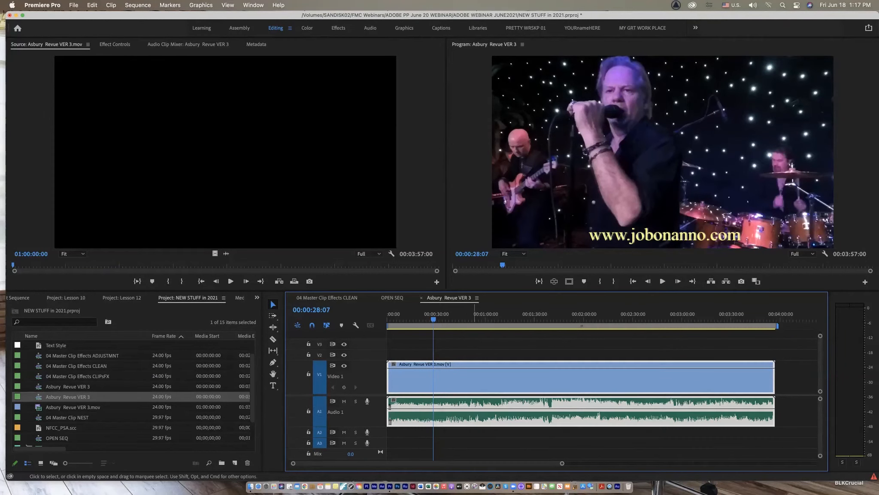
Step: Run Scene Edit Detection on the Asbury Revue VER 3.mov clip, only applying a cut at each detected cut point
right_click(465, 374)
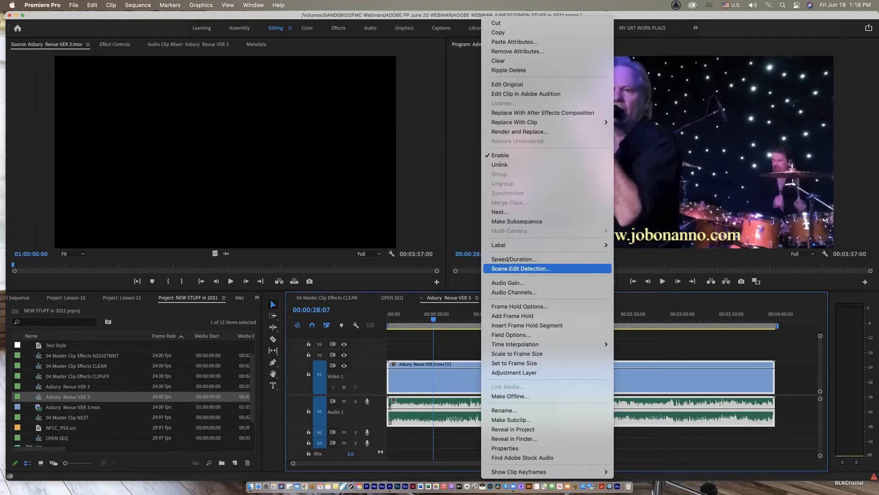
left_click(520, 269)
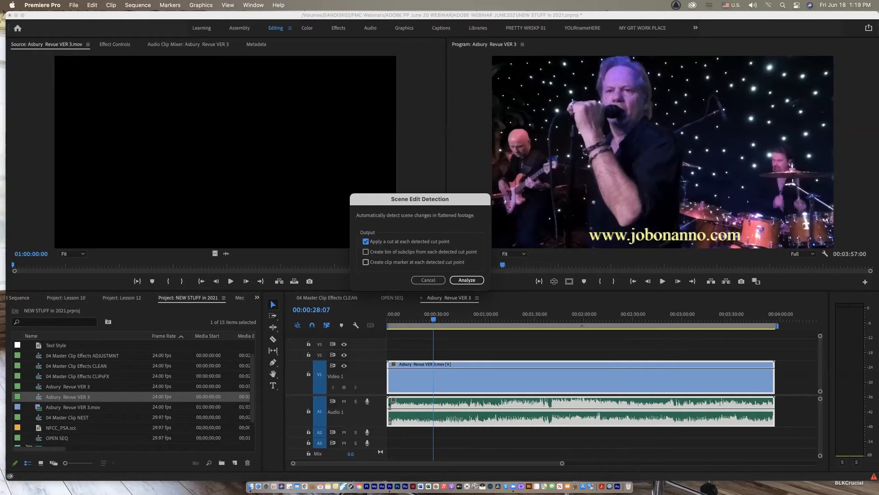
left_click(365, 251)
left_click(365, 262)
left_click(365, 262)
left_click(366, 251)
left_click(366, 252)
left_click(365, 251)
left_click(466, 280)
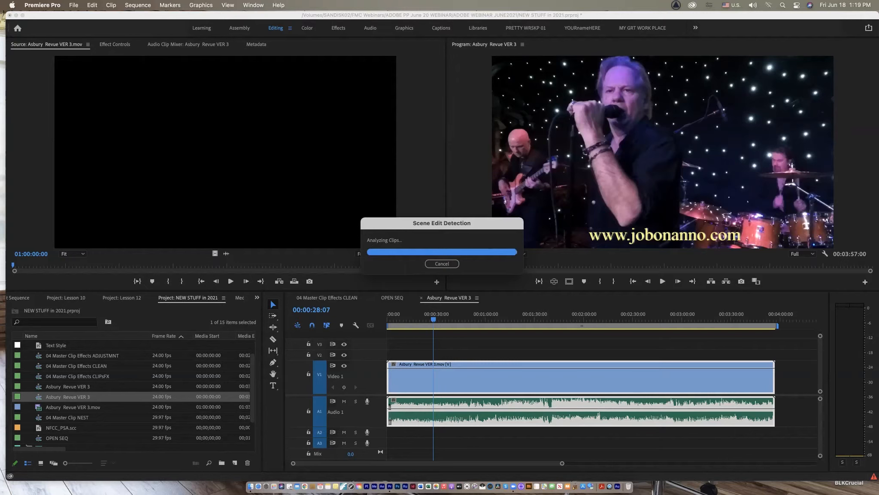
Step: Play the sequence from 00:00:08:03 across the first detected cut
left_click(400, 318)
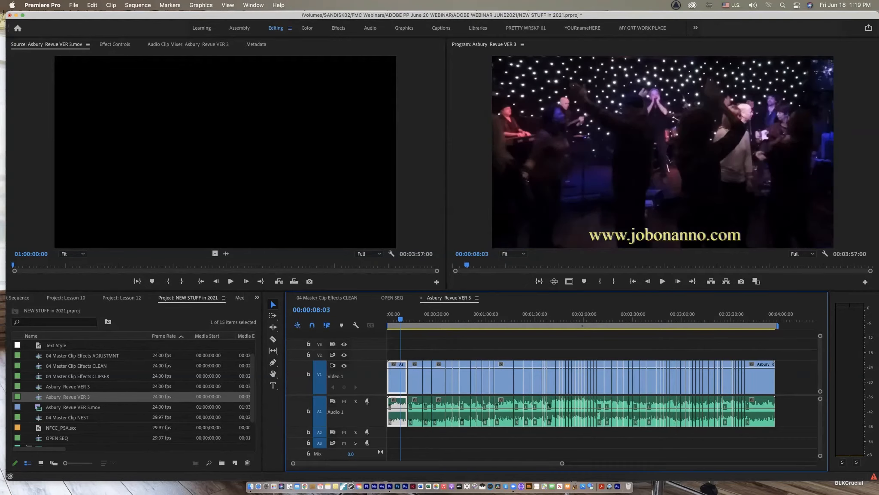
key("space")
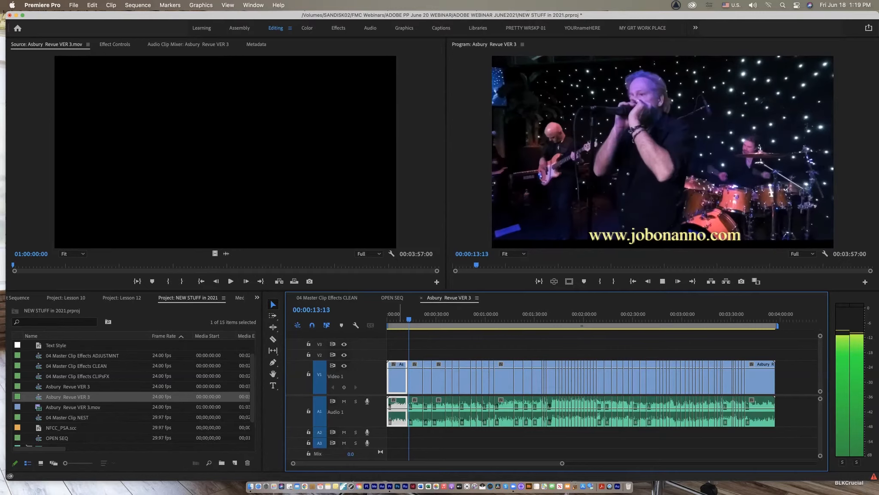
key("space")
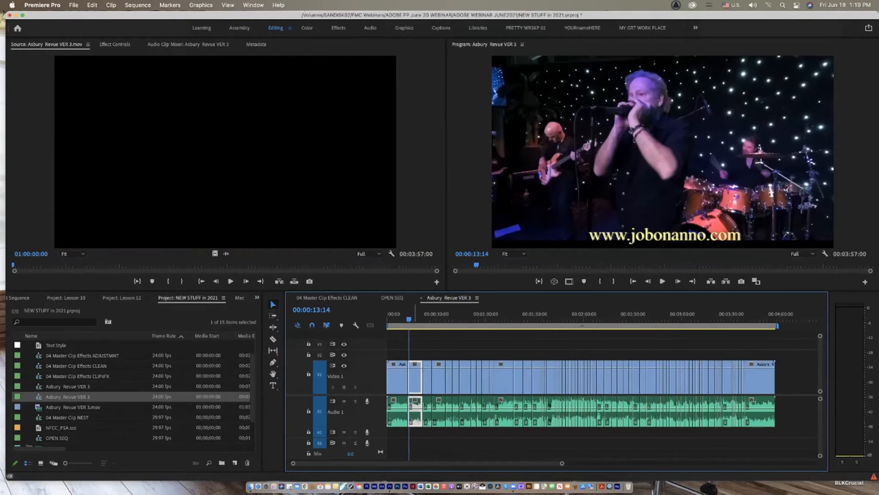
Step: Check the first detected cut up close by playing across it from 00:00:11:05
key("equal")
key("equal")
key("equal")
left_click(535, 313)
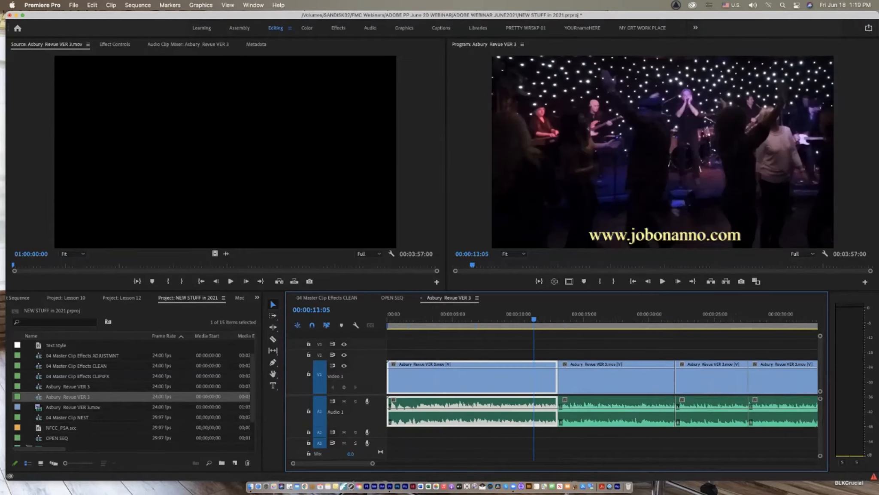
key("space")
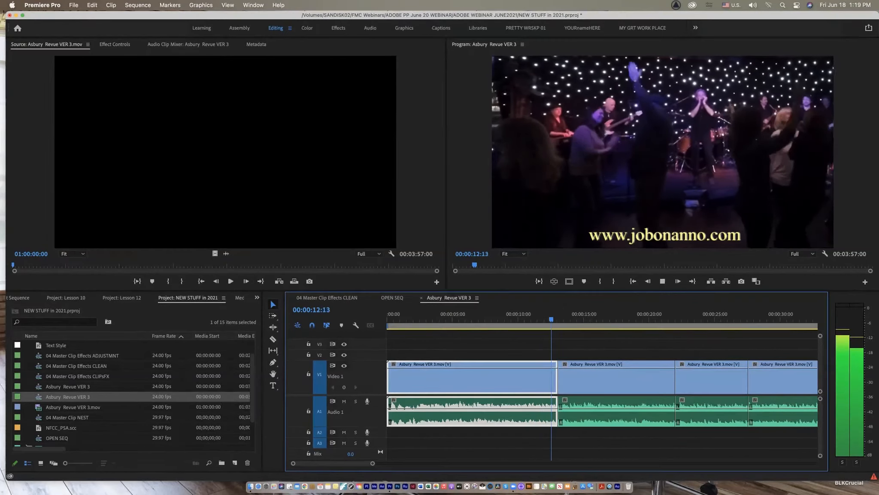
key("space")
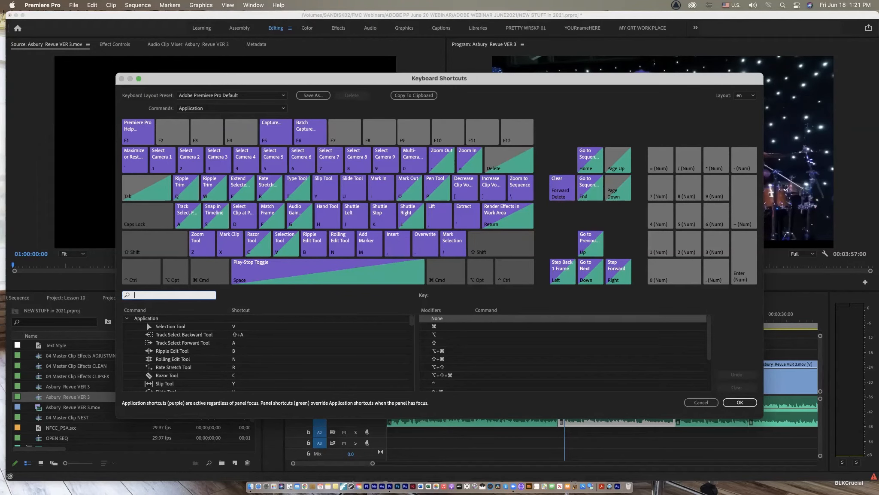
key("Escape")
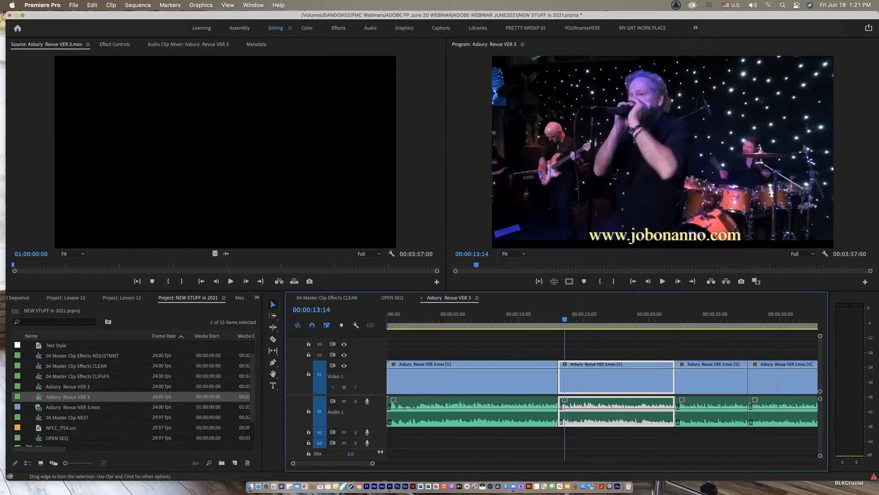
Step: Step the playhead from cut to cut through the sequence as far as 00:01:50:09
key("Up")
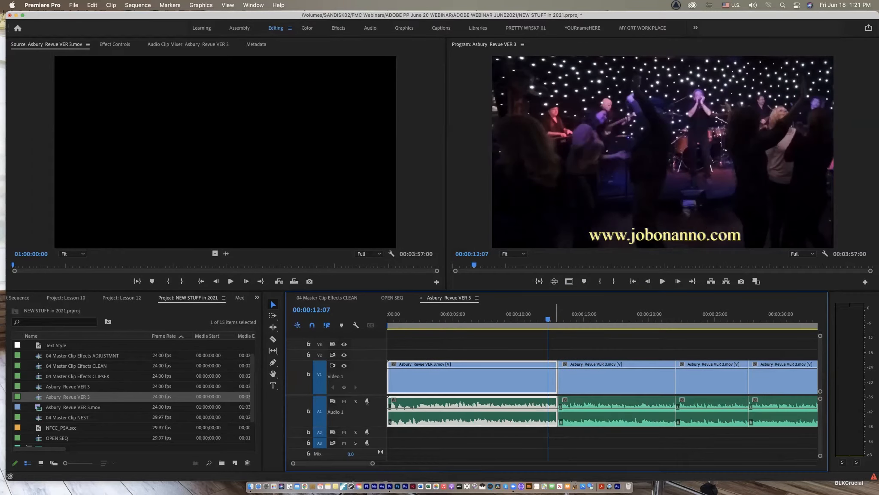
key("Up")
key("Down")
key("Down")
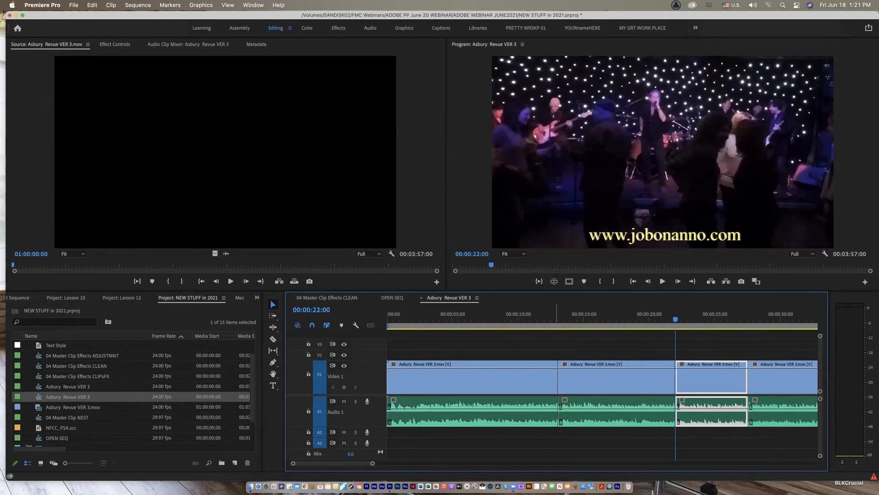
key("Down")
key("Down")
key("Down")
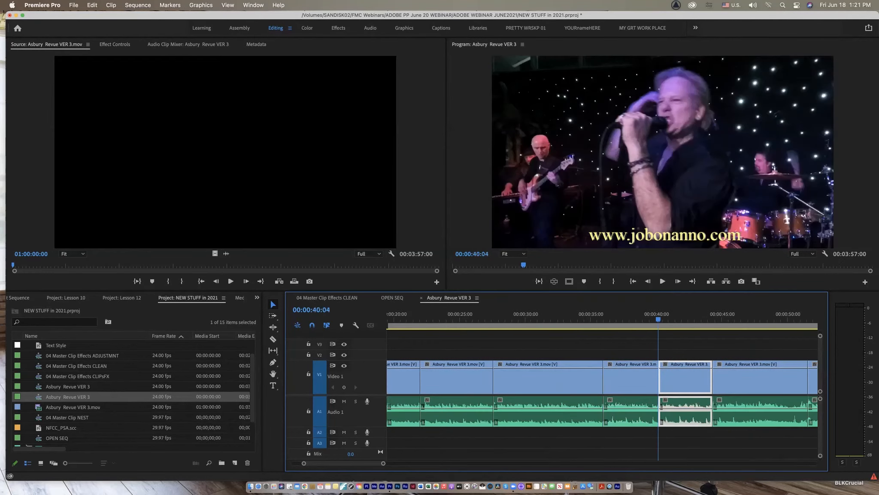
key("Down")
key("Down")
key("minus")
key("minus")
key("Down")
key("Down")
key("Down")
key("Down")
key("Down")
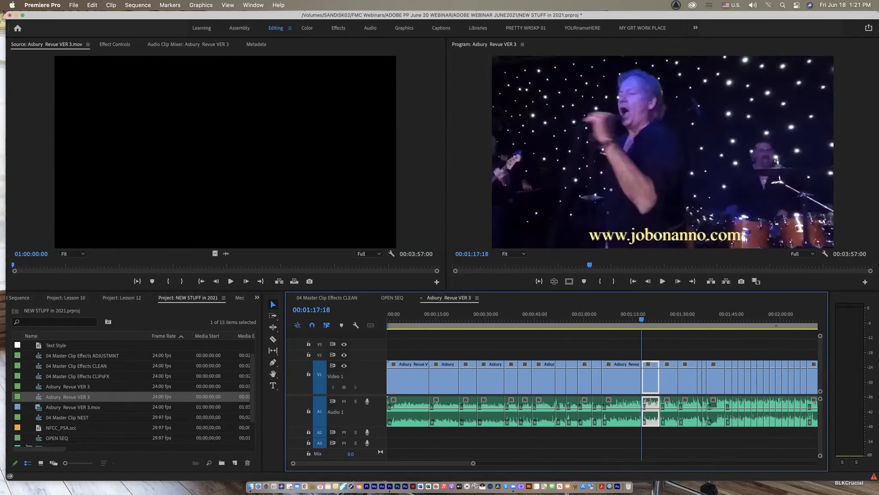
key("Down")
key("Down")
key("Down")
key("Down")
key("Down")
key("minus")
key("Down")
key("Down")
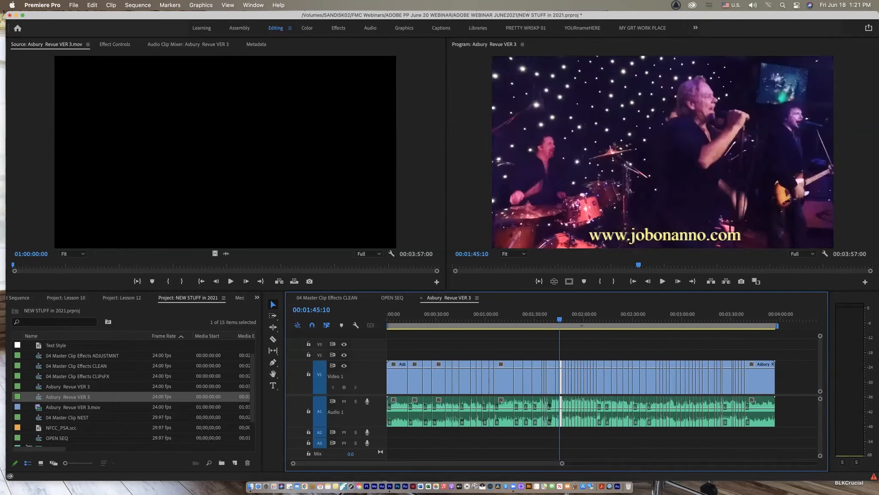
key("Down")
key("Down")
key("Down")
key("Down")
key("Down")
key("Down")
key("Down")
key("Down")
key("Down")
key("equal")
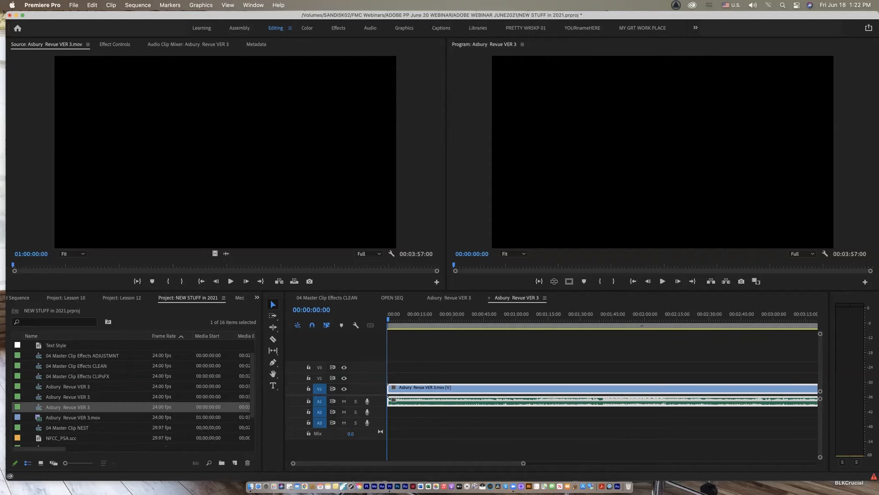
Step: Open the keyboard shortcut editor and load the Avid Media Composer 5 keyboard layout preset
key("alt")
key("alt")
key("super+alt+k")
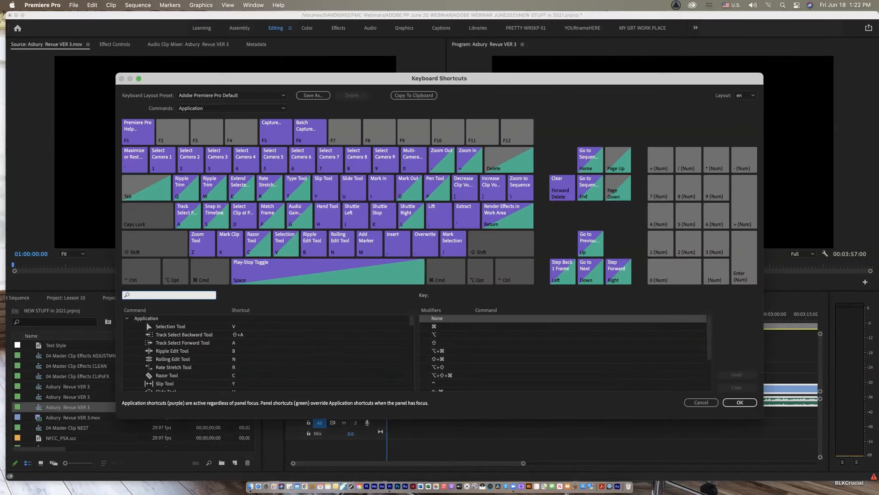
left_click_drag(438, 78, 451, 57)
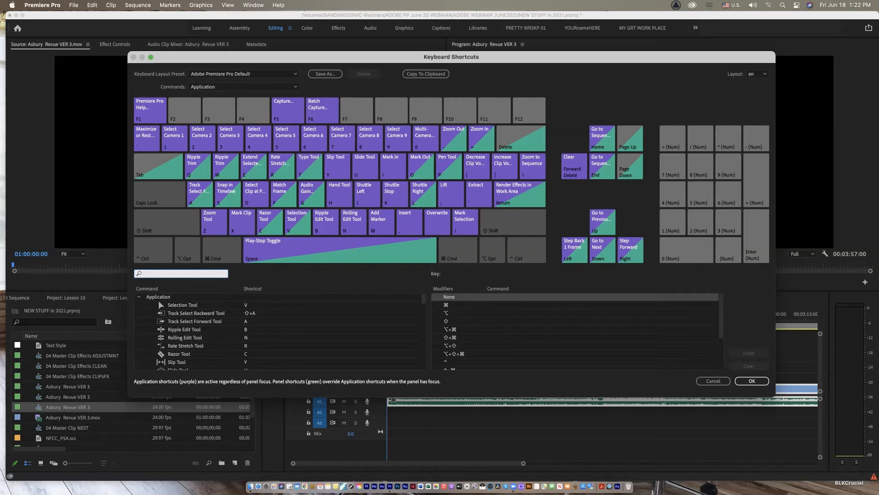
left_click(244, 73)
key("Down")
key("Down")
key("Down")
key("Down")
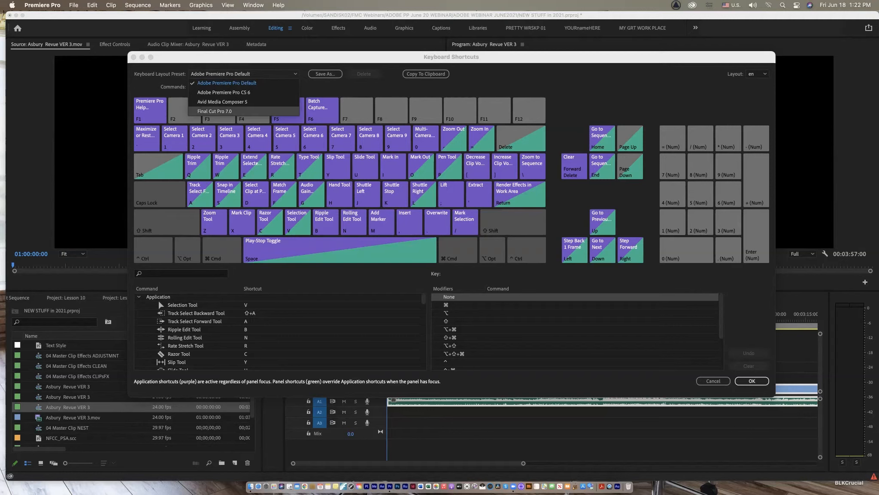
key("Up")
key("Return")
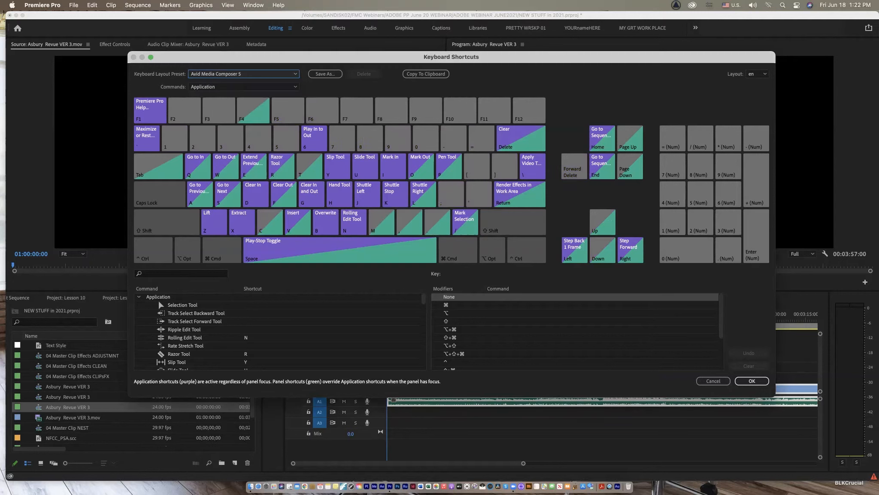
Step: Restore the Adobe Premiere Pro Default keyboard layout preset and cancel the shortcut editor
key("space")
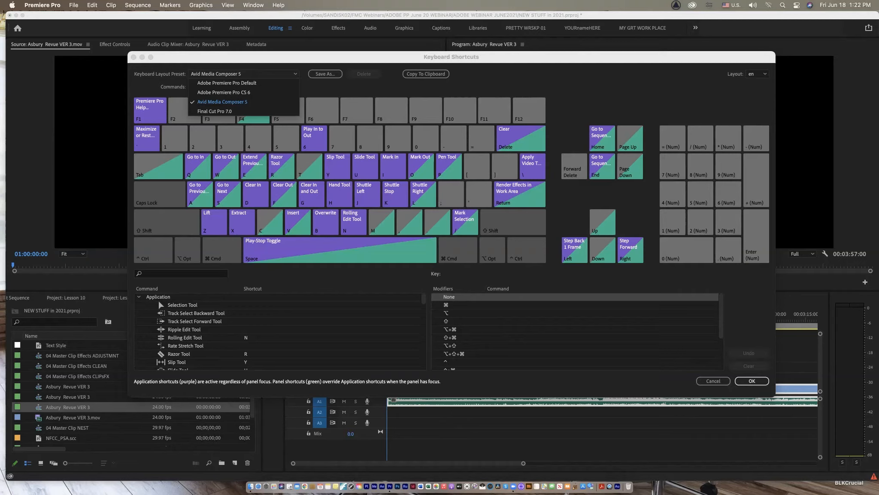
key("Down")
key("Down")
key("Down")
key("Down")
key("Up")
key("Up")
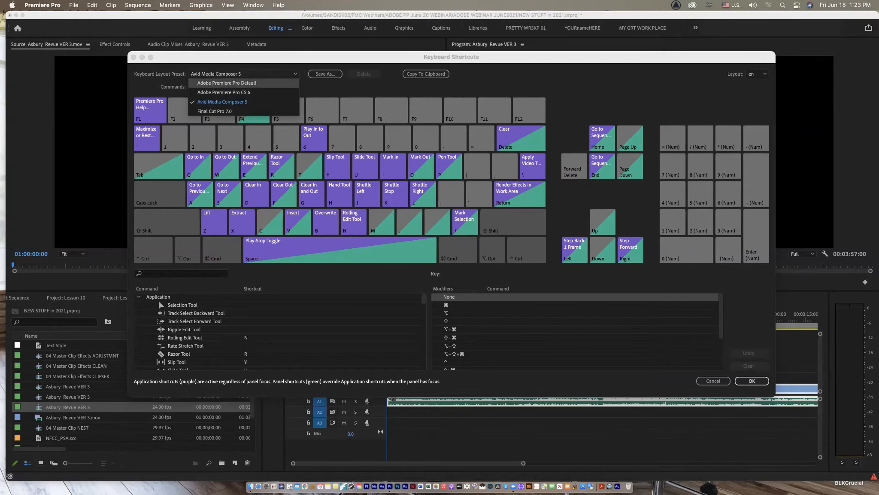
key("Return")
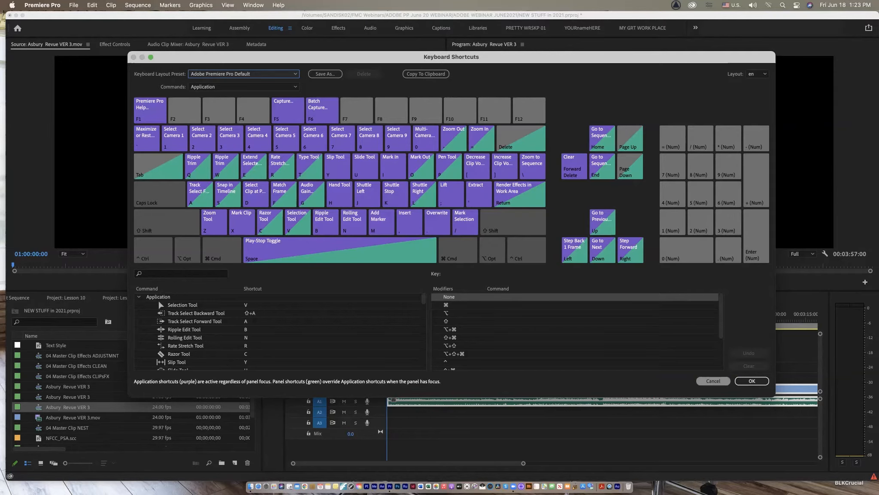
left_click(714, 381)
Step: Reopen and close the keyboard shortcut editor, and check where its command is listed in the application
key("alt+super+k")
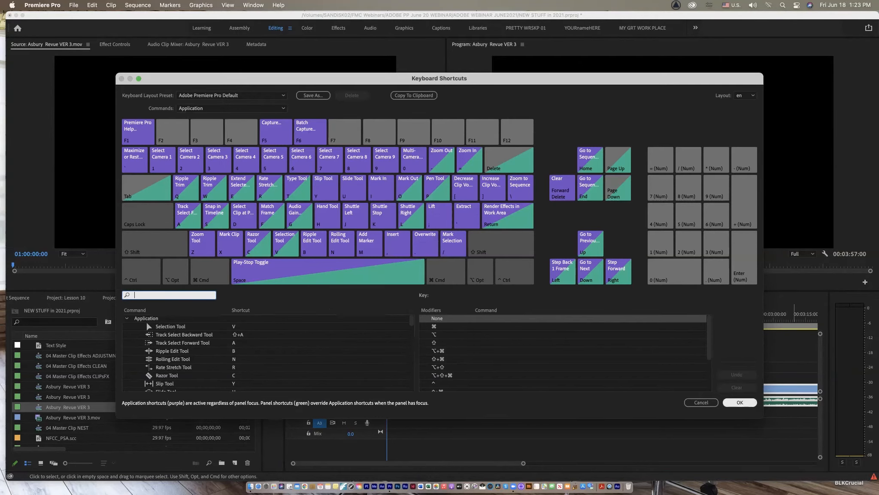
left_click(740, 402)
left_click(42, 5)
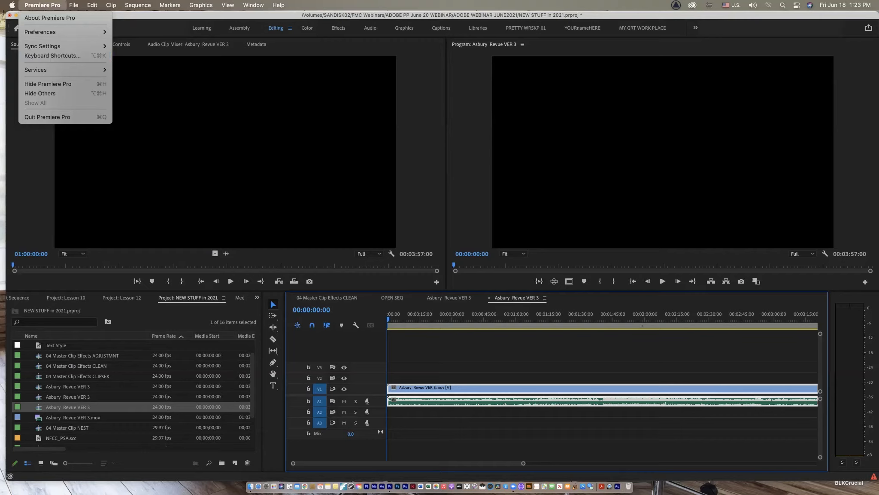
key("Escape")
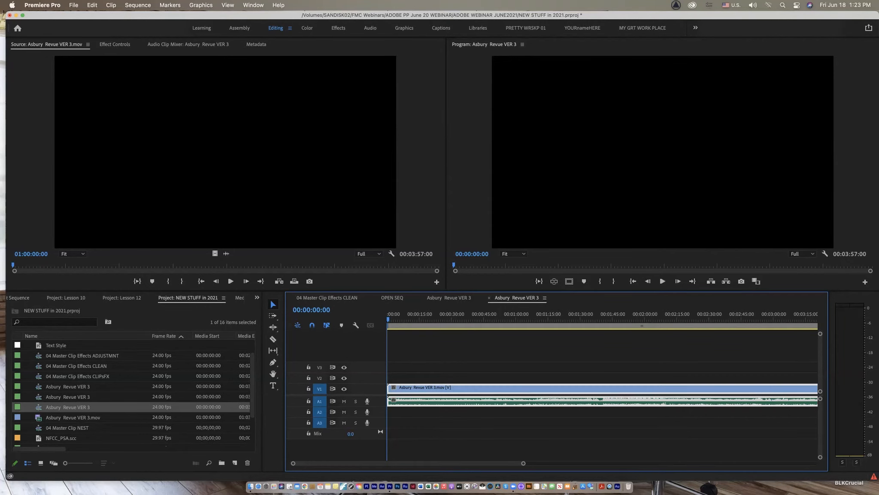
Step: View the 04 Master Clip NEST sequence, and show the topic list title at 00;00;33;14 in OPEN SEQ
double_click(38, 427)
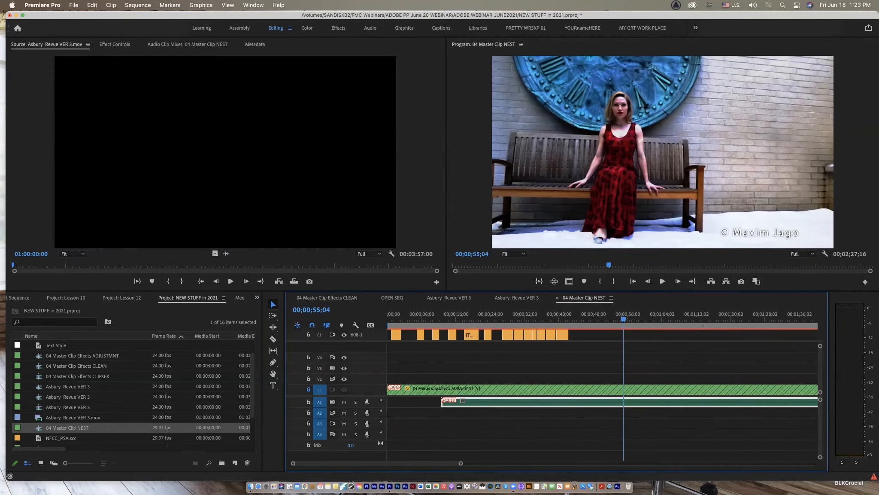
scroll(129, 391, "down", 2)
double_click(38, 406)
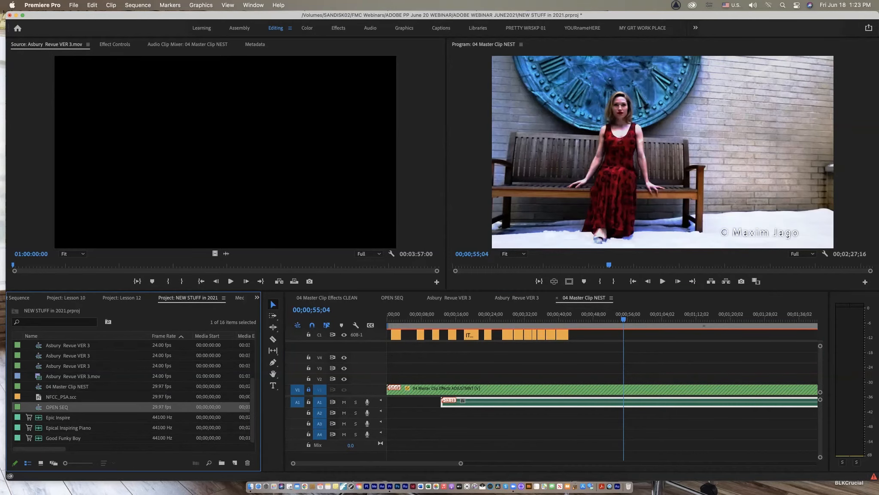
left_click(467, 314)
left_click_drag(467, 319, 464, 319)
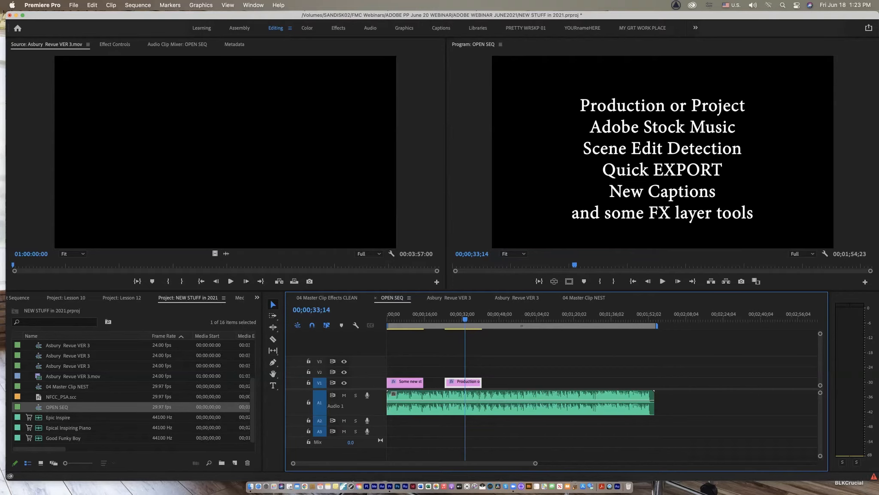
Step: Open the Asbury Revue VER 3 sequence containing the detected cuts, fit it to the timeline, and go to 00:01:43:17
double_click(38, 365)
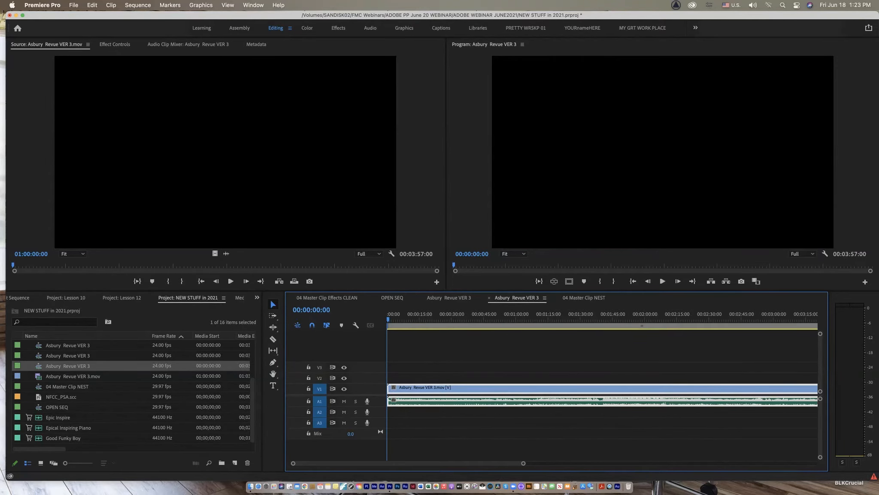
double_click(38, 355)
left_click_drag(633, 314, 303, 344)
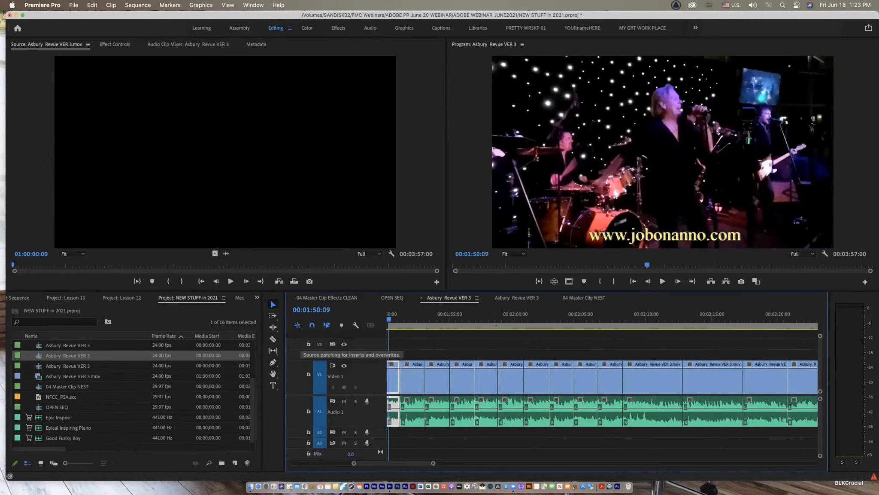
key("backslash")
left_click(557, 319)
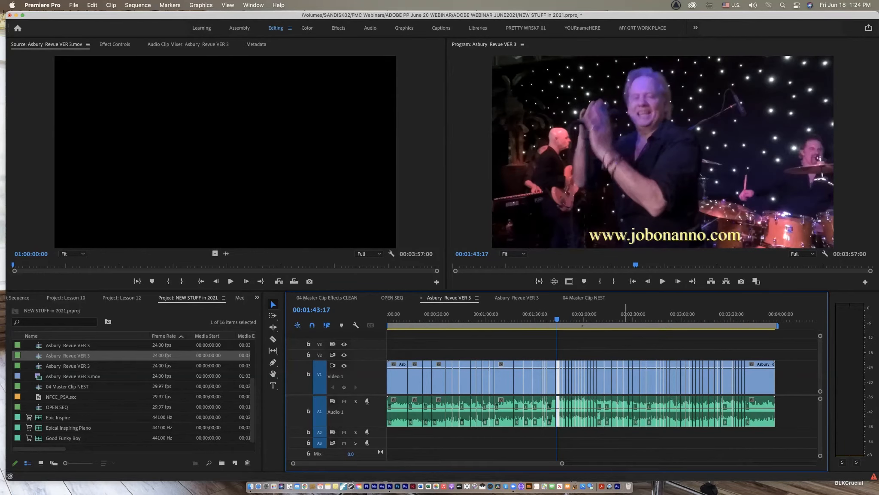
Step: View the full Export Settings for the Asbury Revue VER 3 sequence, and cancel without exporting
key("super+m")
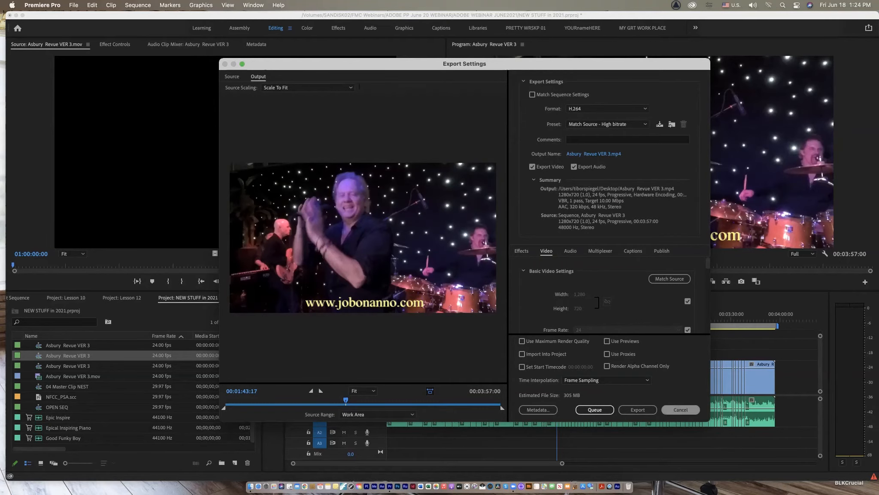
left_click(680, 410)
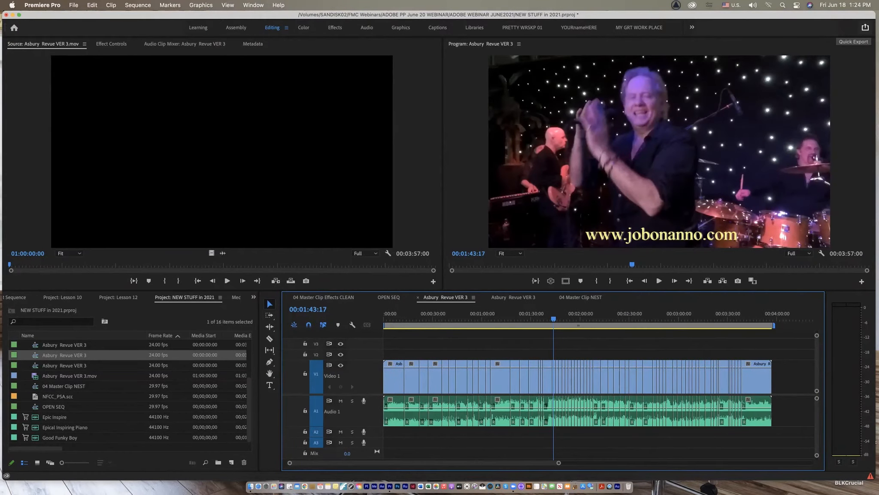
Step: Examine the Quick Export presets for Asbury Revue VER 3, compare them with the full Export Settings, and close both without exporting
left_click(865, 27)
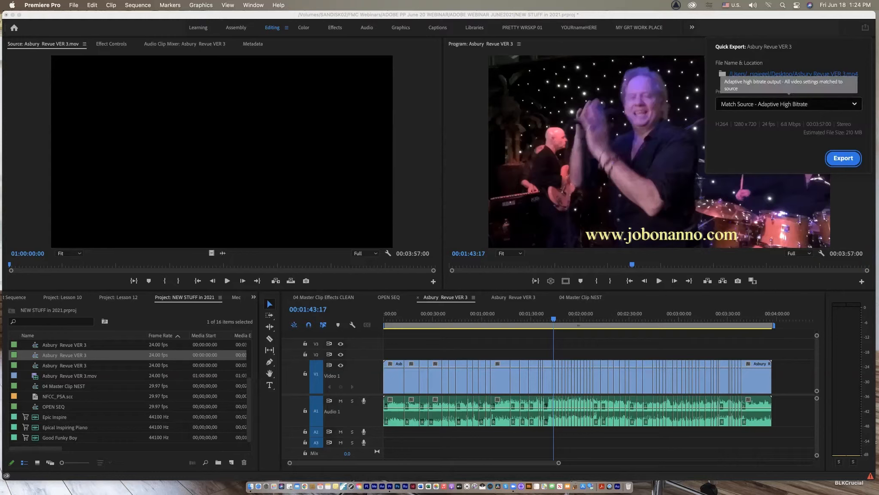
key("ctrl")
key("ctrl")
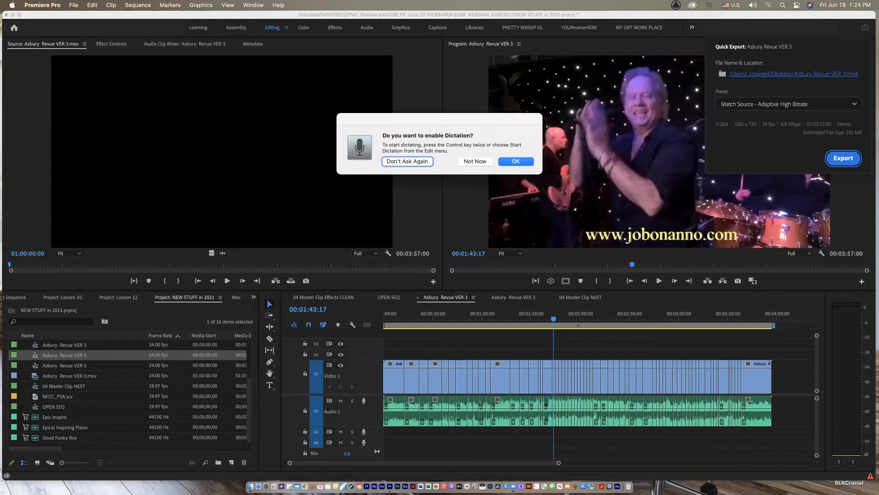
left_click_drag(730, 14, 560, 15)
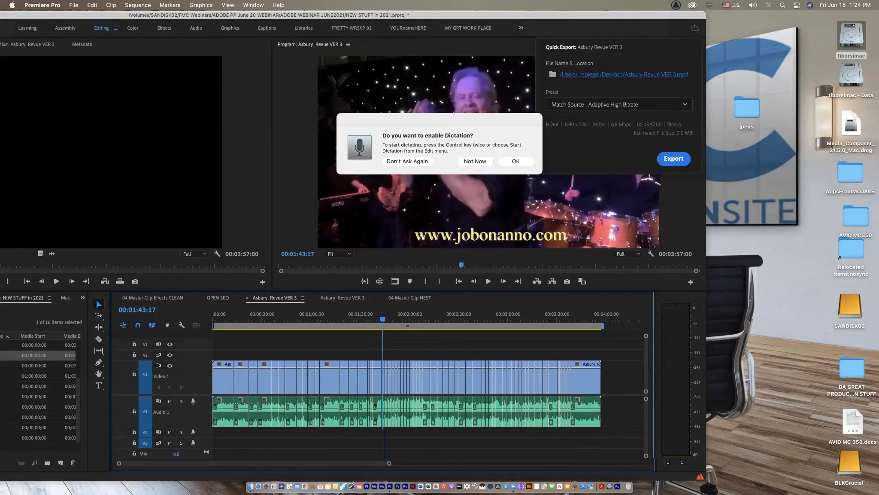
key("Escape")
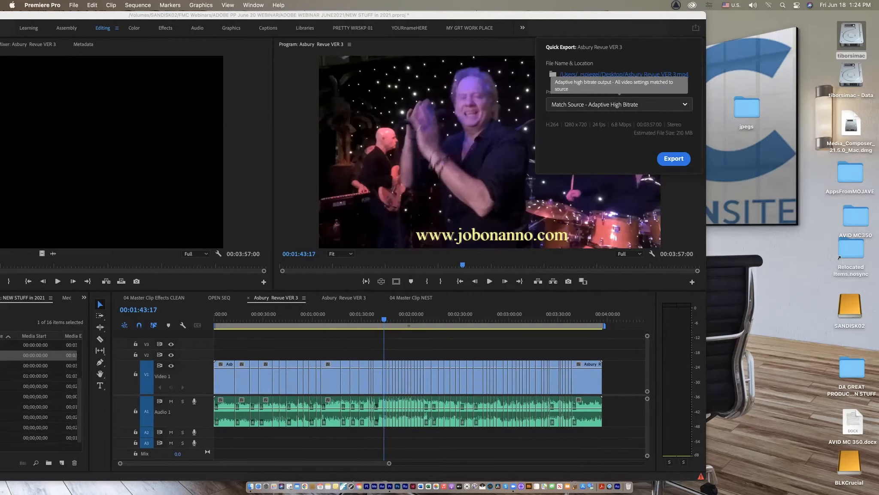
left_click(618, 104)
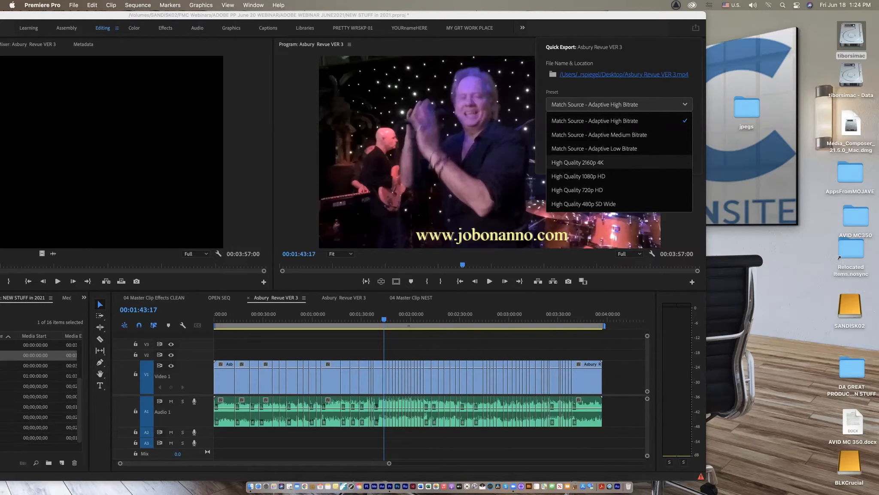
key("Escape")
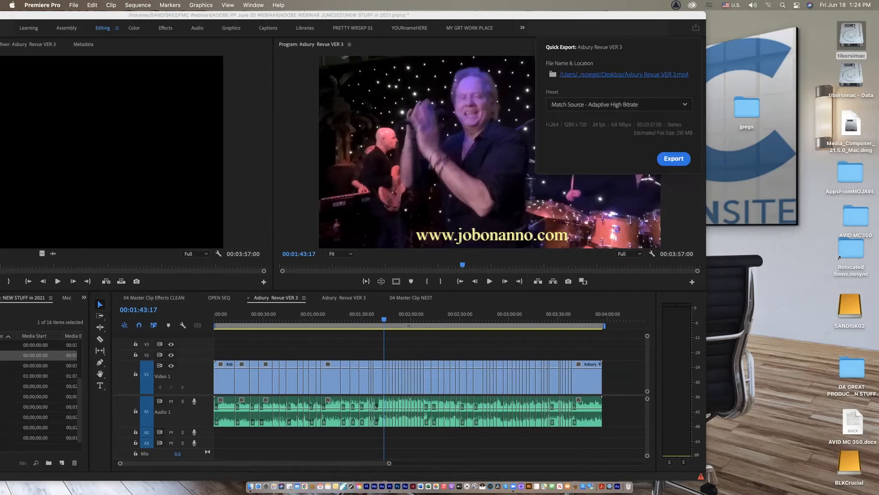
key("ctrl+alt+Return")
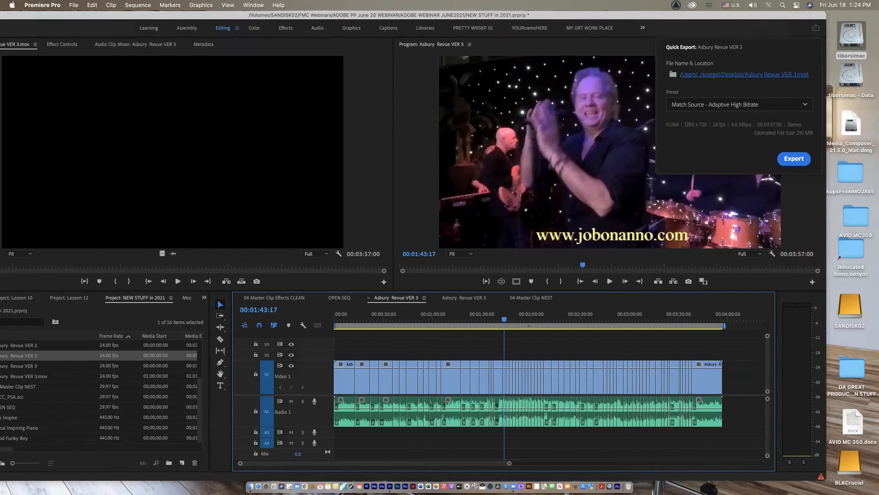
key("Escape")
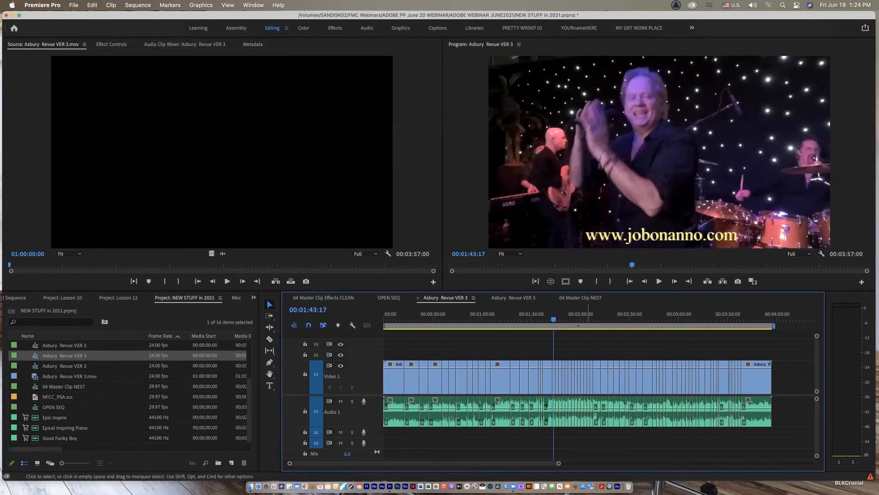
key("super+m")
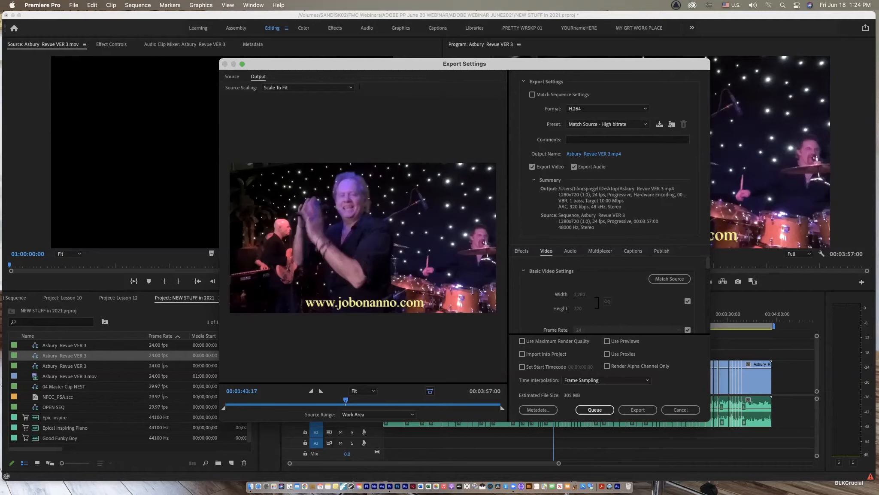
left_click(681, 409)
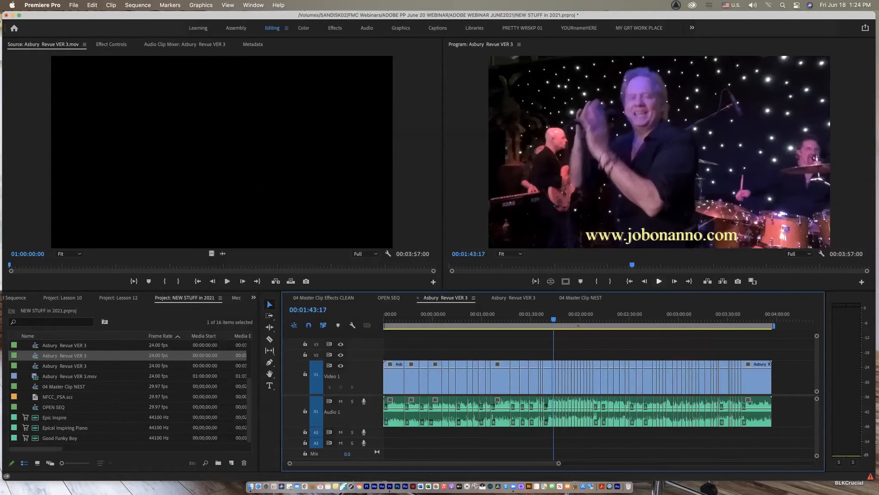
Step: Return Asbury Revue VER 3 to its start, and open the 04 Master Clip Effects CLEAN sequence at 00:00:00:00
key("Home")
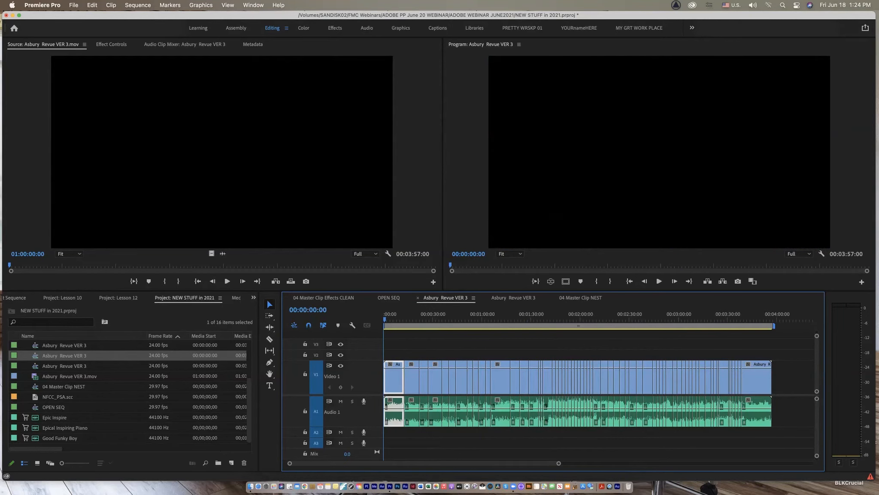
left_click(513, 297)
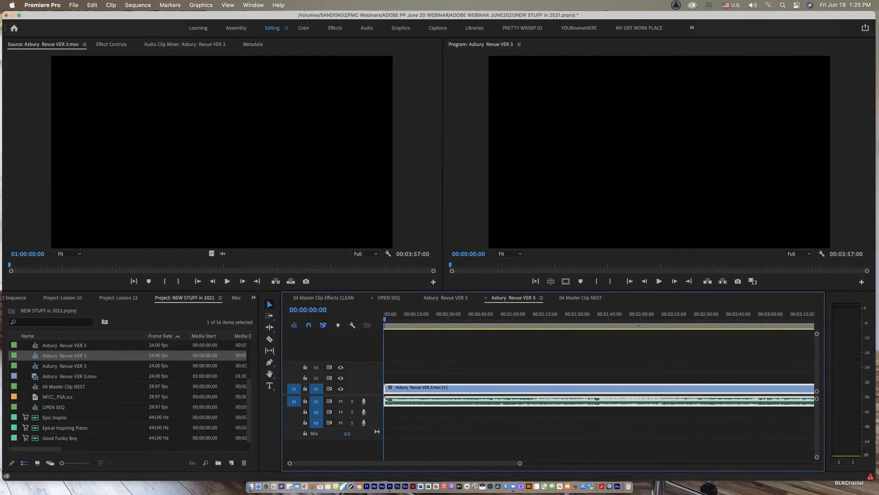
left_click(389, 298)
left_click(323, 297)
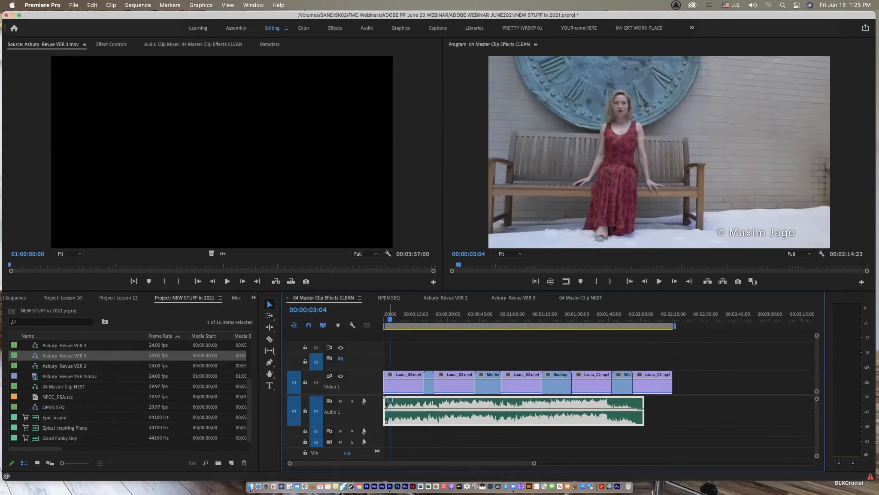
key("Home")
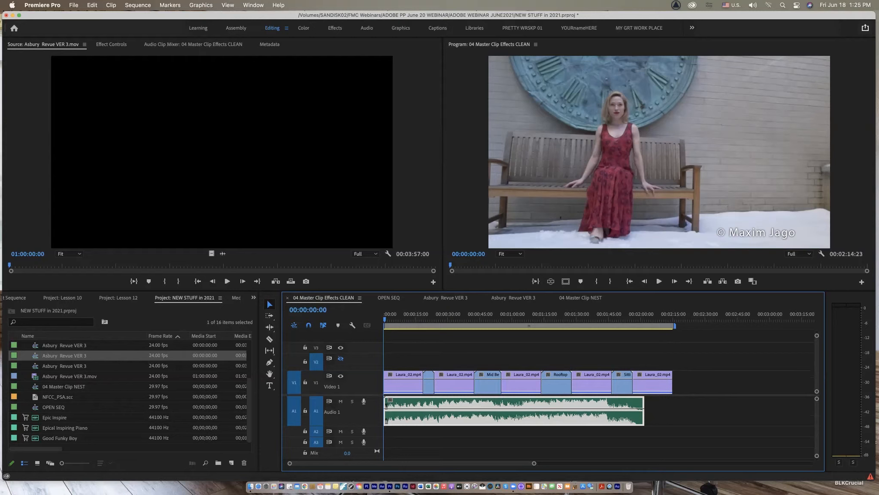
Step: Quick Export 04 Master Clip Effects CLEAN to the Desktop as FRIDAT.mp4 using Match Source - Adaptive High Bitrate, accepting the unlicensed preview audio
left_click(865, 27)
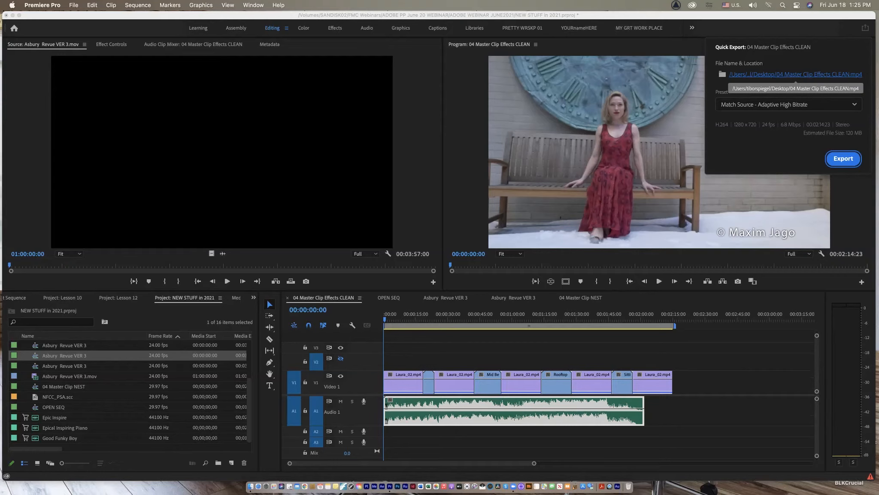
left_click(795, 75)
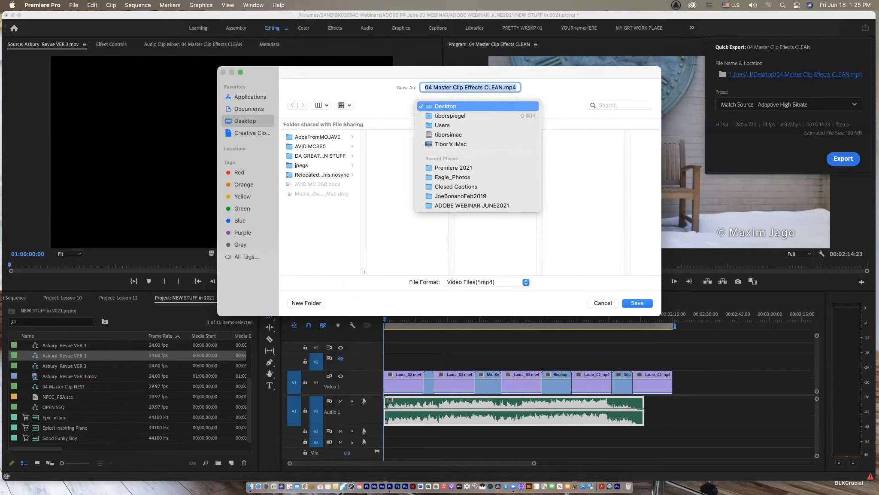
left_click(451, 144)
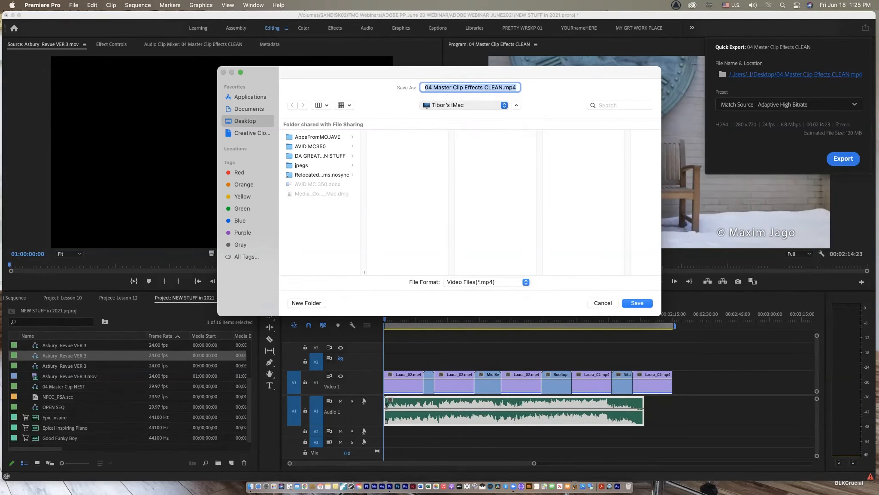
left_click(245, 121)
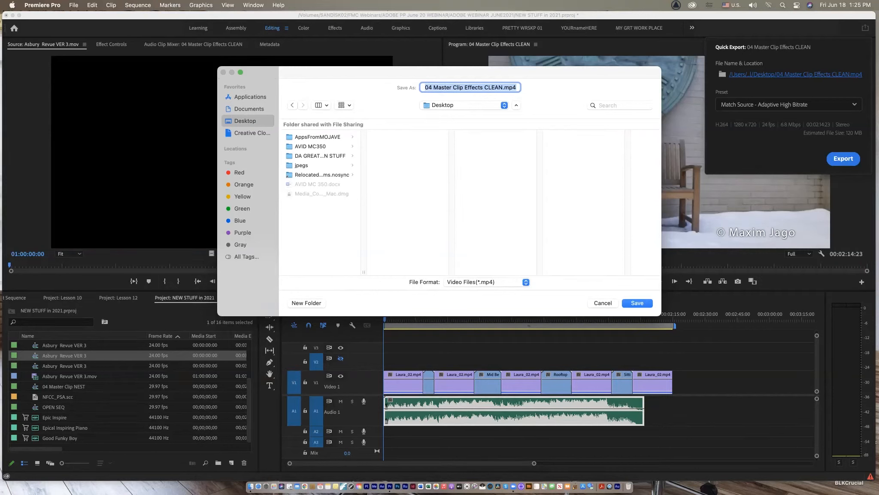
type("FRIDAZY")
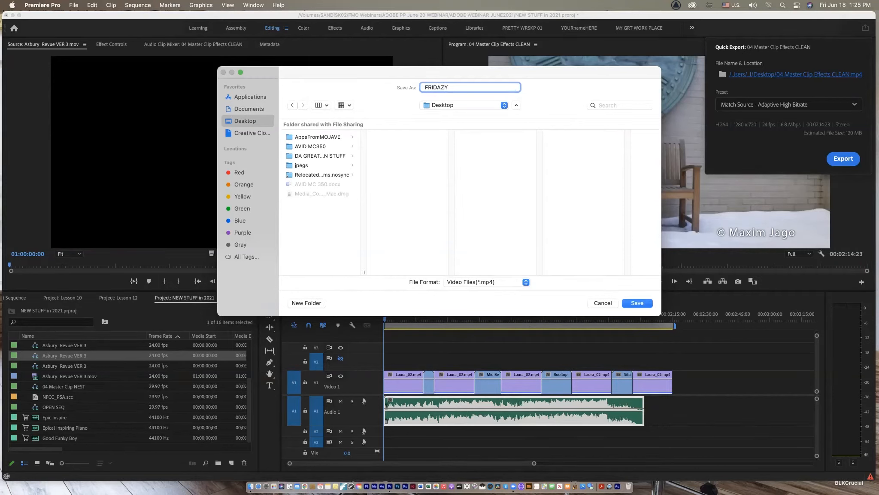
key("BackSpace")
key("BackSpace")
type("T")
key("Return")
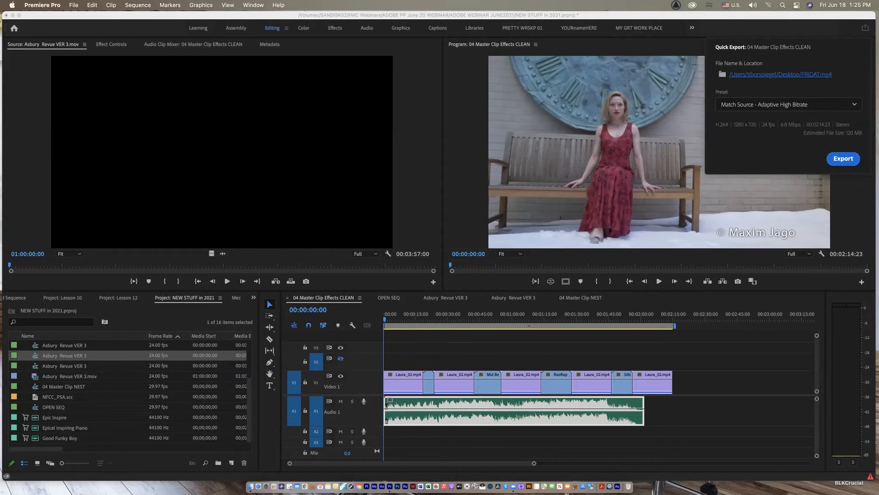
left_click(843, 158)
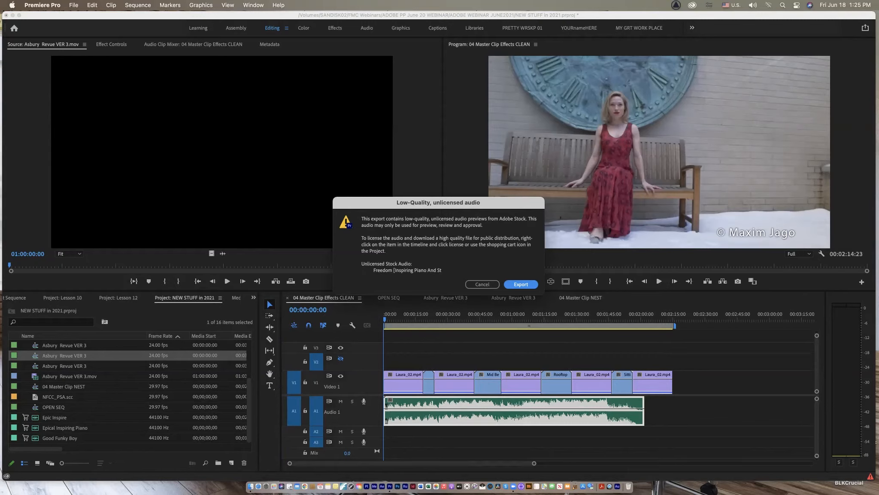
key("Return")
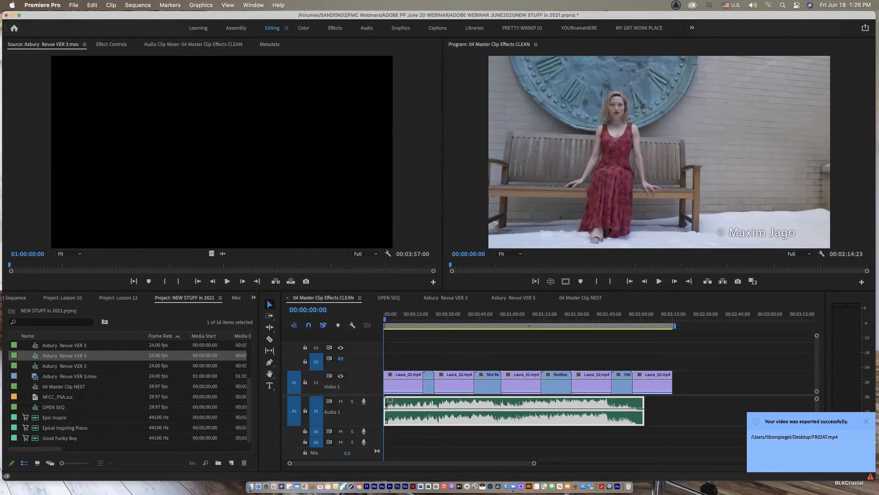
Step: Hide the editor, play and scrub through the exported FRIDAT.mp4 from the Desktop in QuickTime Player, and close the movie
key("super+h")
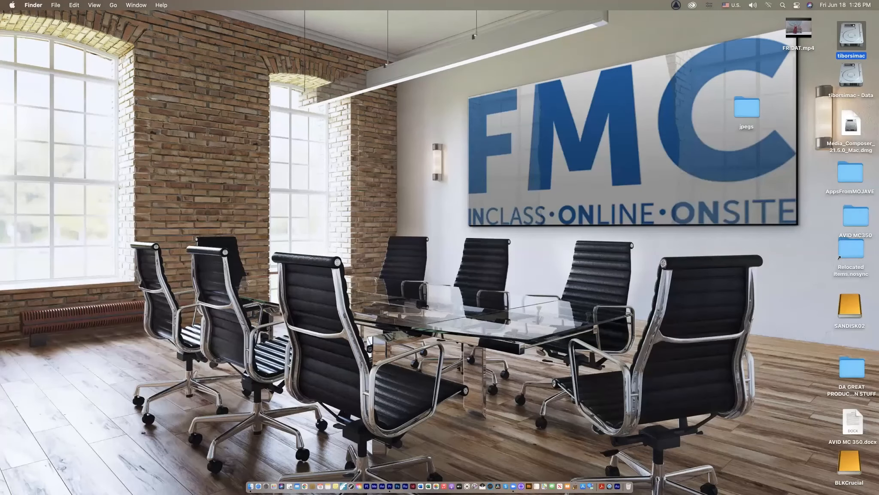
double_click(799, 28)
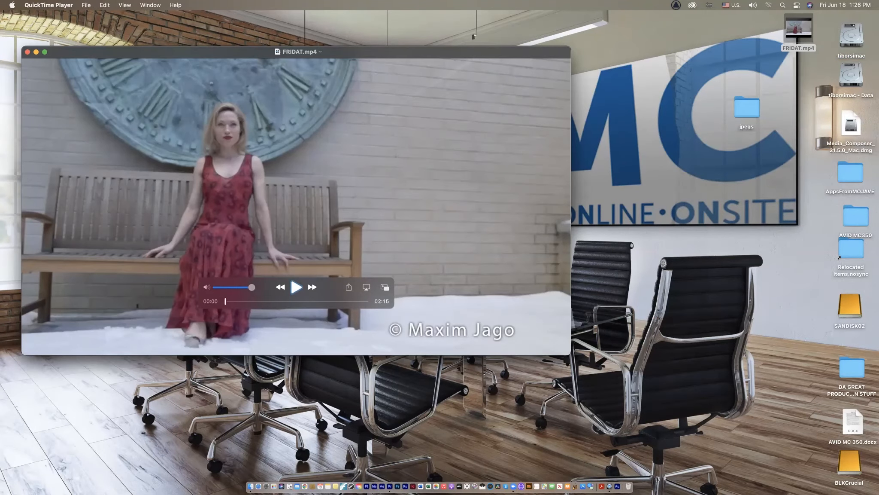
key("space")
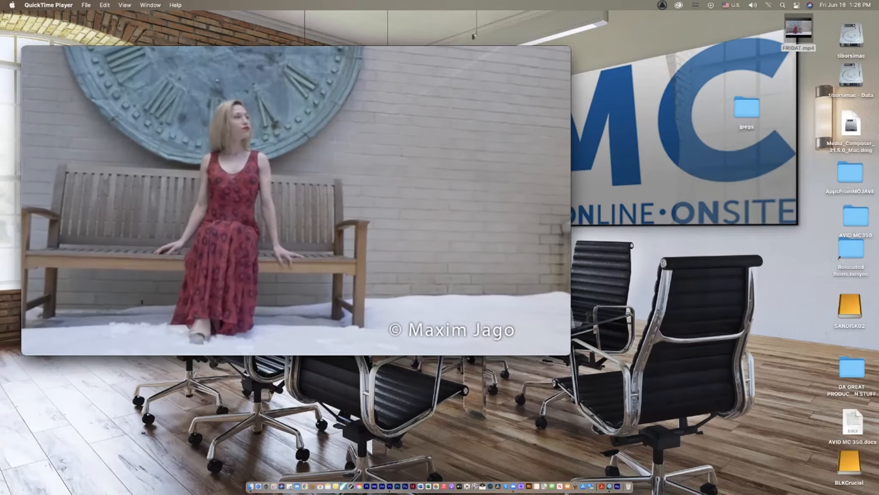
key("space")
left_click_drag(250, 301, 339, 301)
key("super+w")
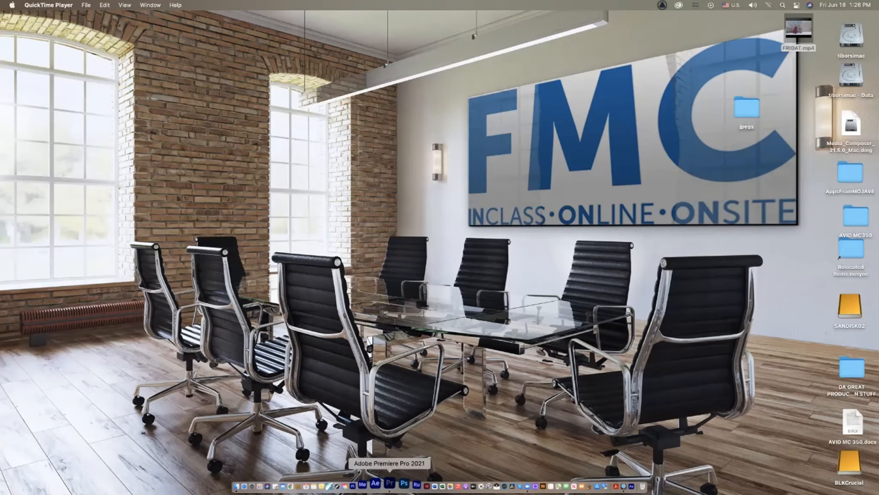
Step: Switch back to Premiere Pro, view OPEN SEQ, and reopen the 04 Master Clip Effects CLEAN sequence from the project
left_click(390, 482)
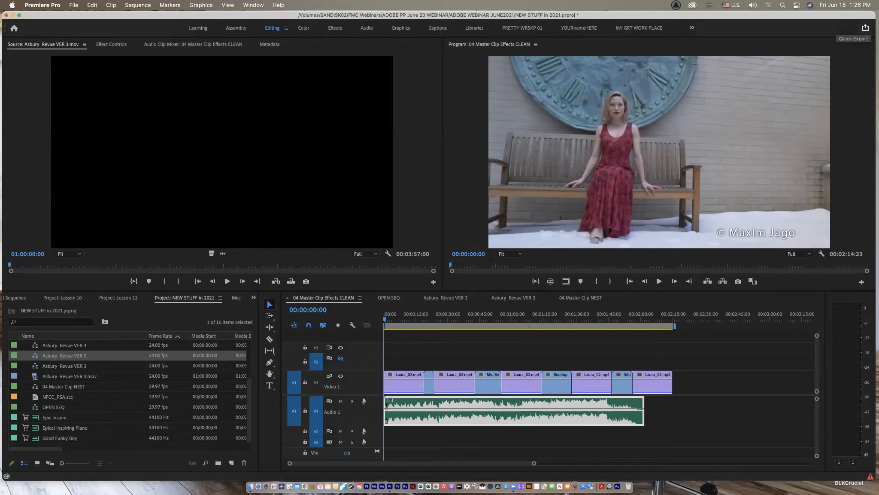
left_click(54, 407)
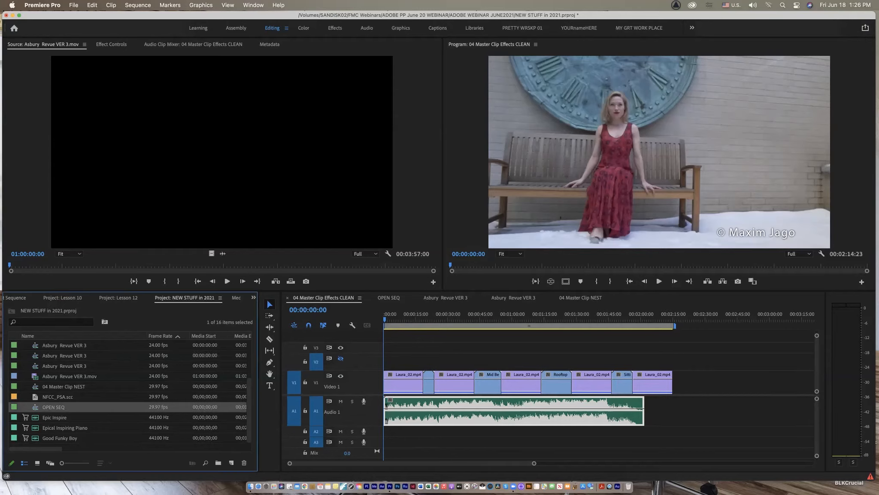
double_click(53, 406)
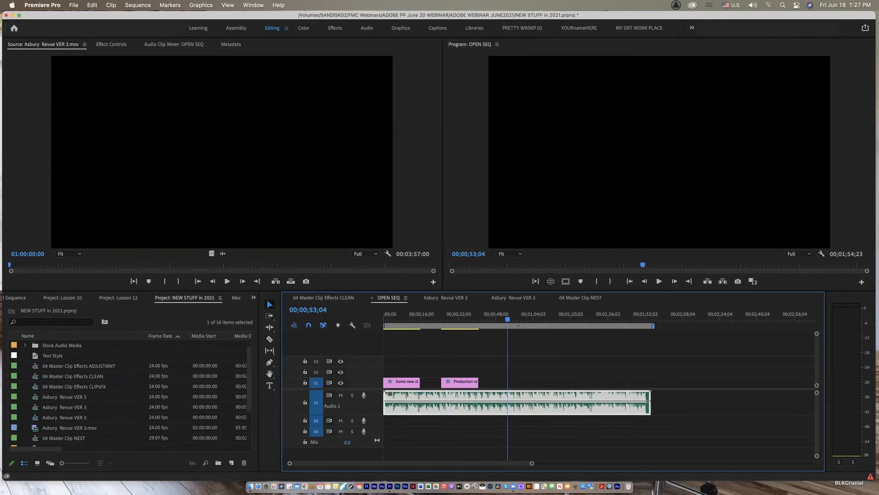
double_click(72, 376)
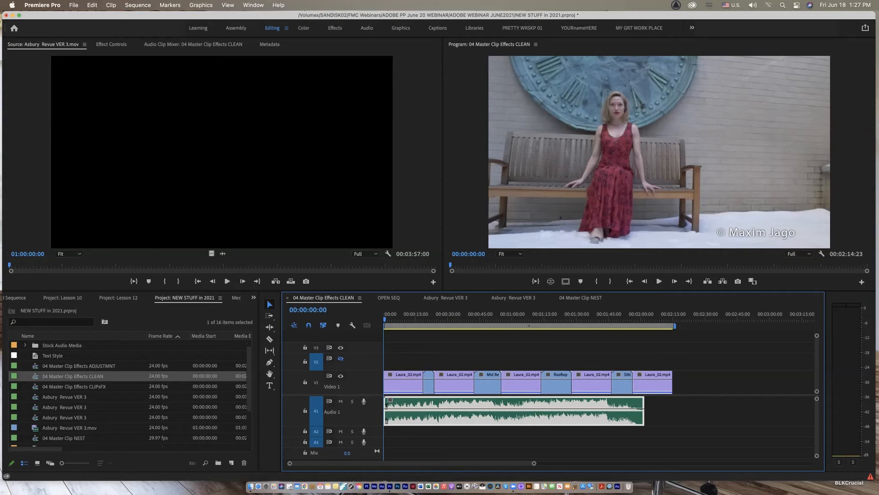
Step: Import the NFCC_PSA.scc caption file from the Closed Captions folder in Premiere 2021 Assets into the project
key("shift+1")
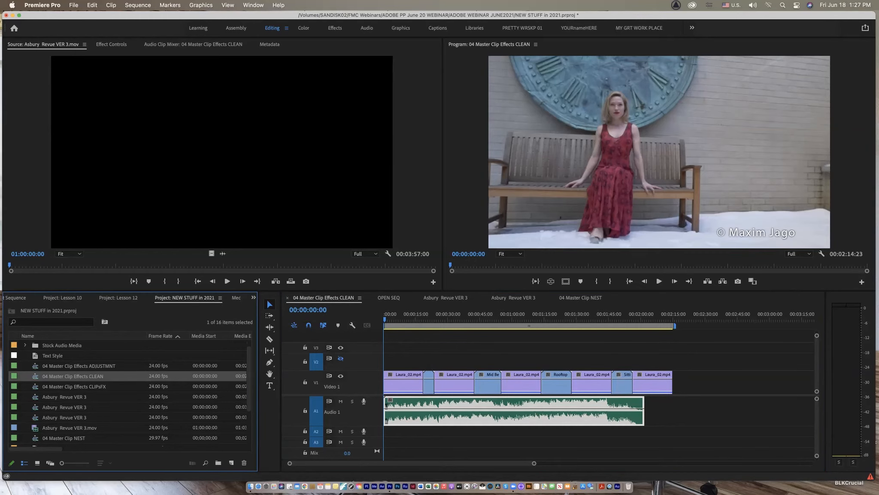
key("grave")
right_click(121, 286)
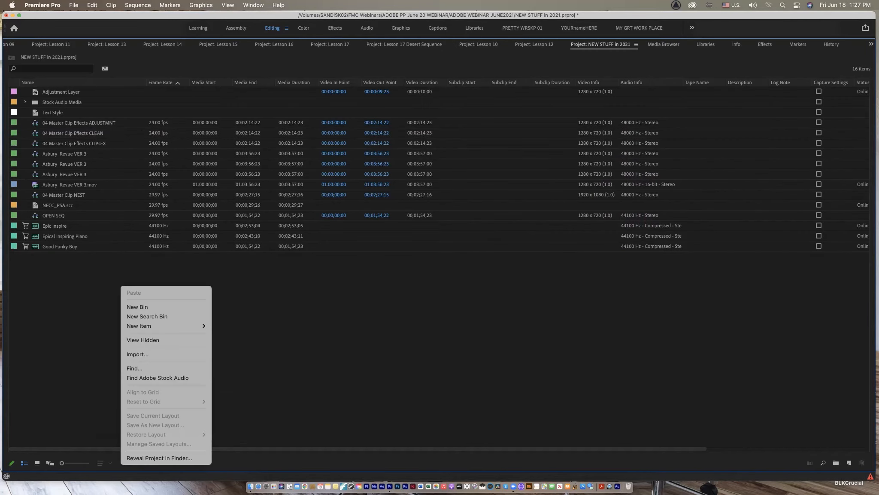
left_click(138, 354)
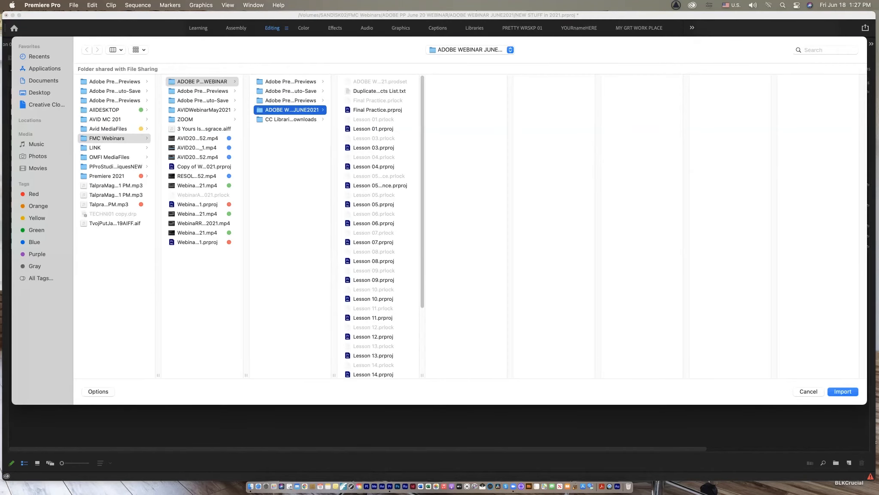
left_click(107, 176)
left_click(185, 119)
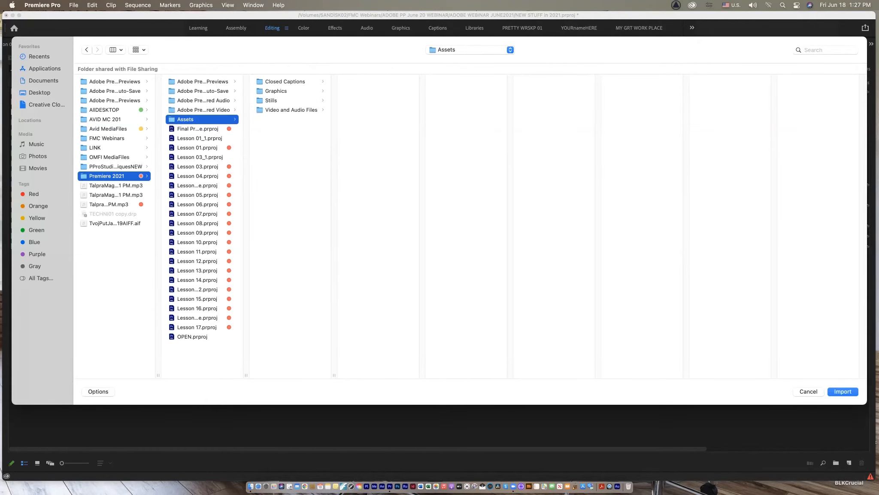
left_click(285, 81)
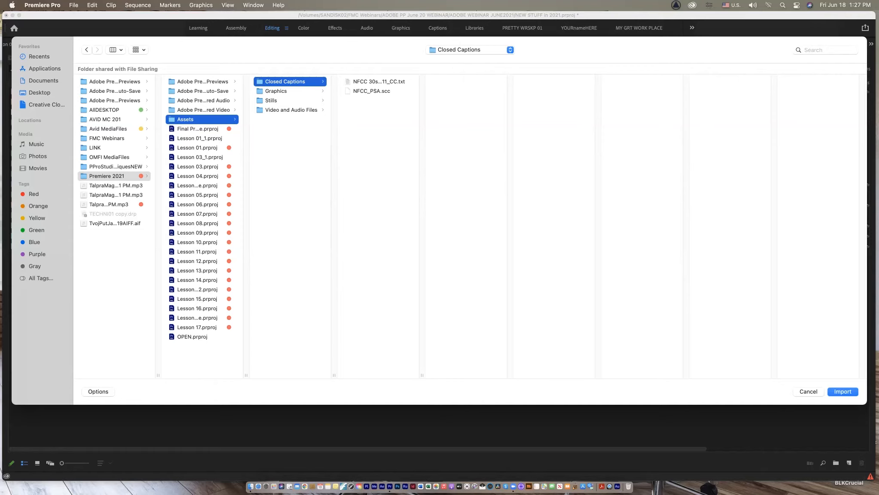
left_click(372, 91)
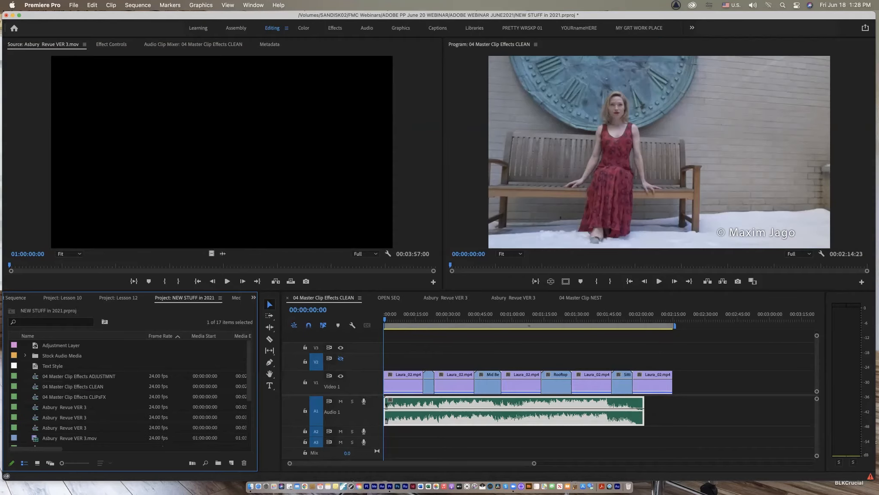
Step: Add the imported NFCC_PSA.scc to 04 Master Clip Effects CLEAN as a new CEA-608 caption track on stream CC1, starting at source timecode
scroll(129, 391, "down", 5)
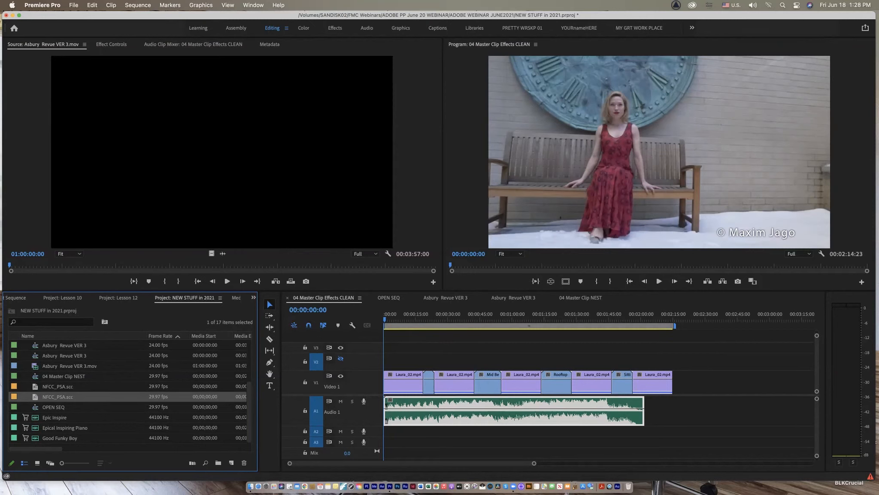
left_click_drag(447, 404, 385, 403)
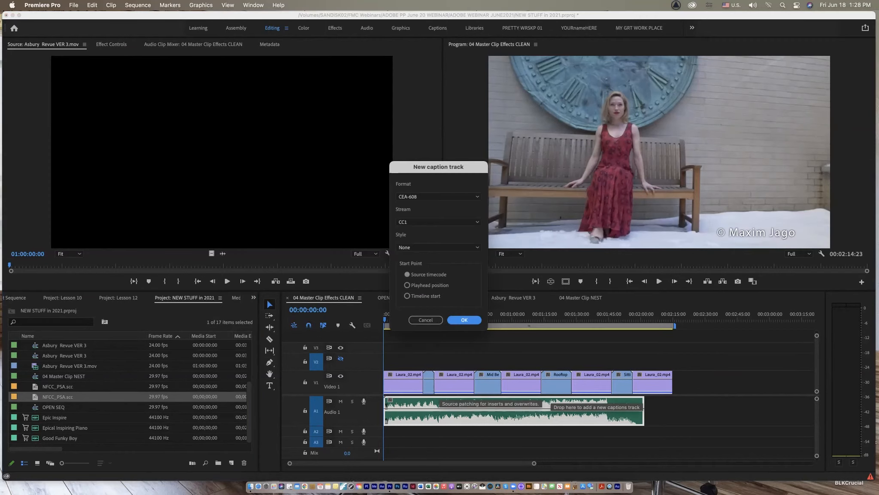
left_click(438, 196)
key("Escape")
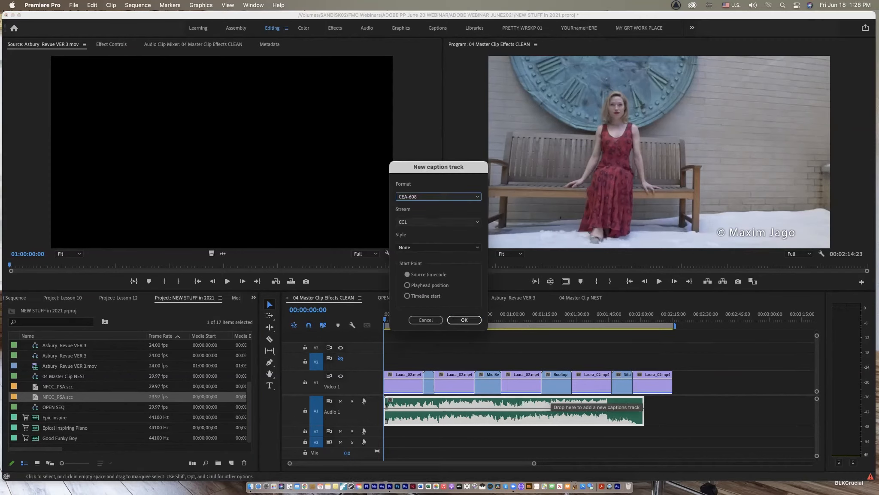
key("Return")
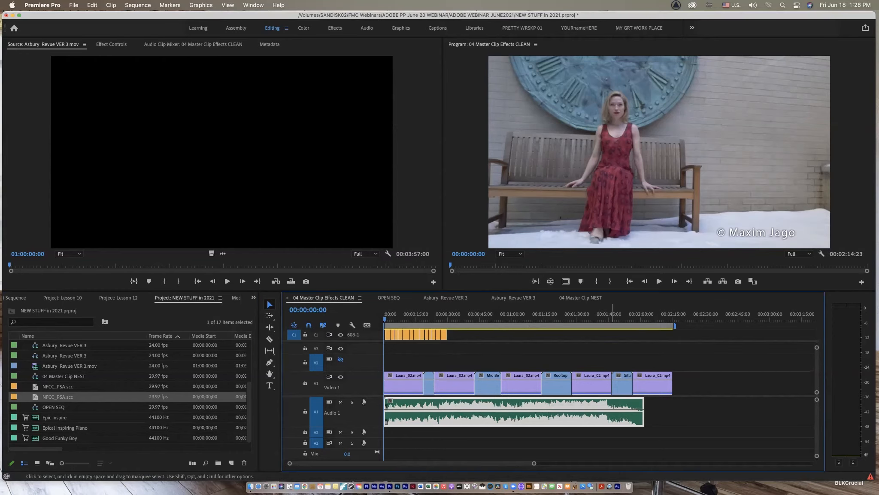
Step: Play the start of the sequence and examine how the captions on the 608-1 track are displayed, with the caption blocks enlarged
key("space")
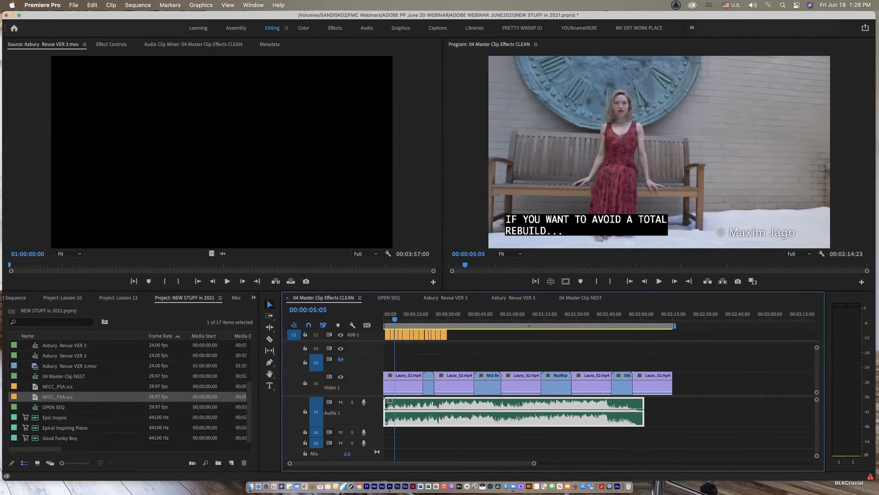
key("=")
key("=")
key("=")
key("=")
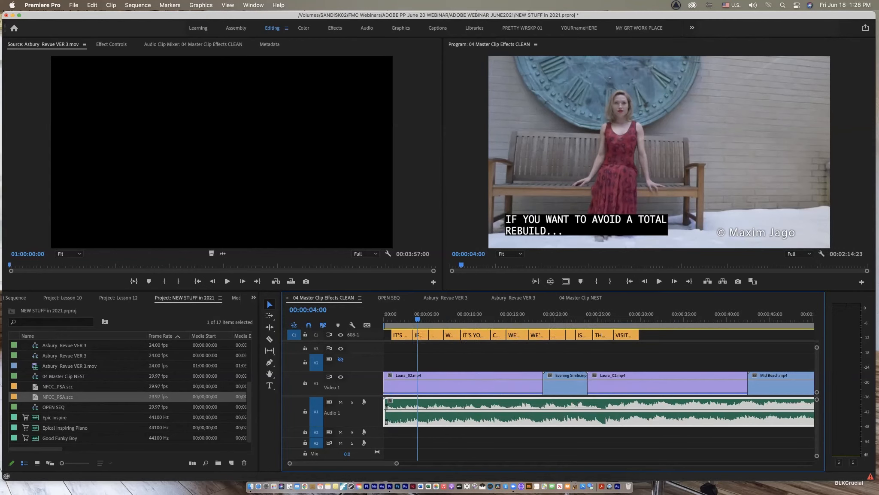
left_click(423, 313)
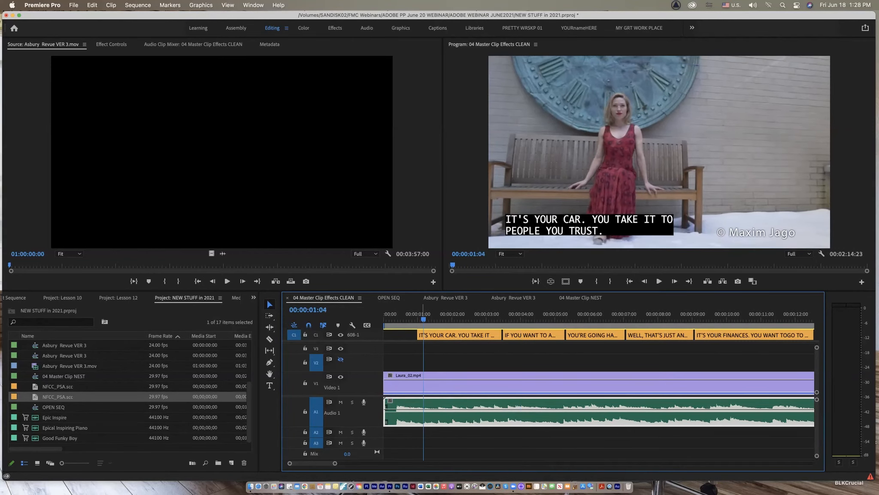
key("space")
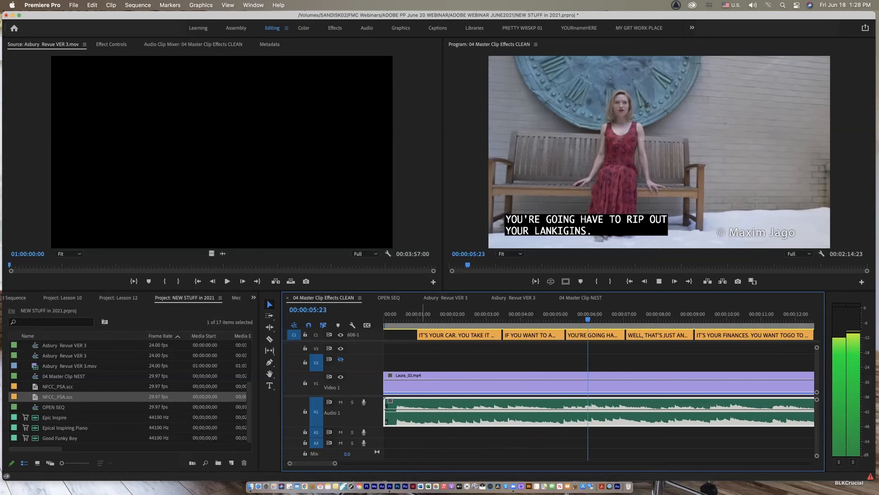
key("space")
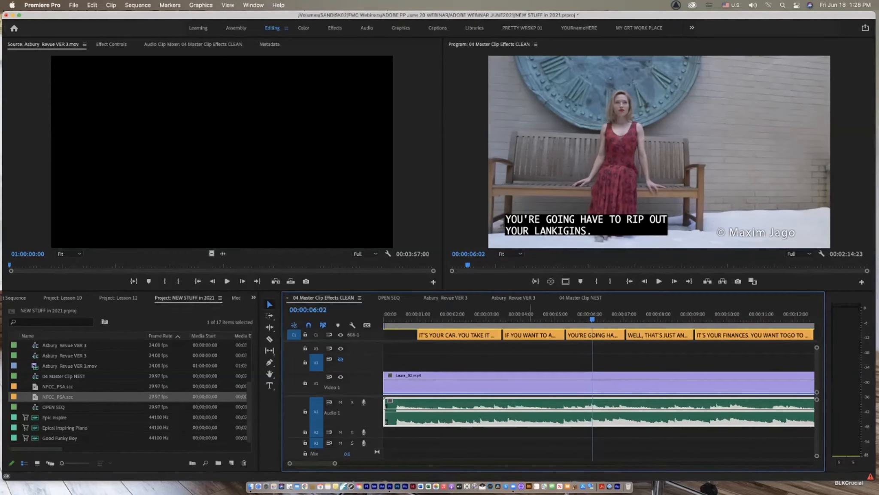
Step: Try to shift the second caption and all clips following it forward in time, and undo each move
left_click(528, 318)
left_click_drag(533, 335, 558, 335)
key("super+z")
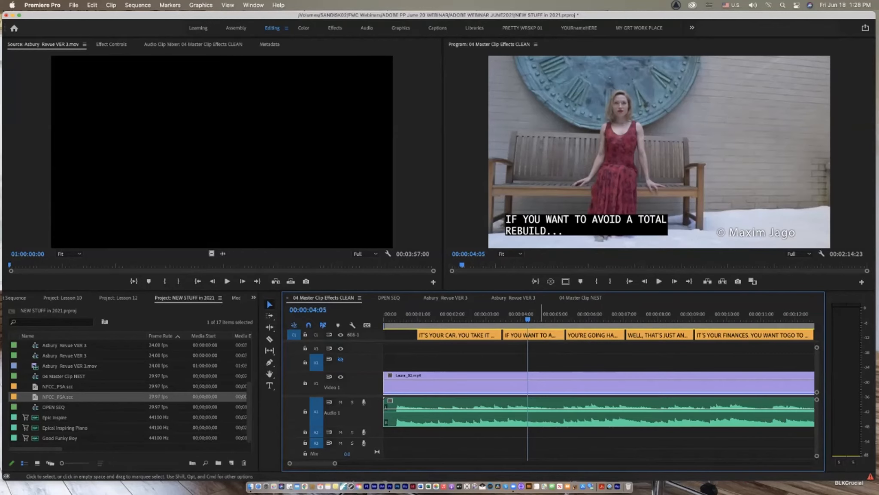
key("a")
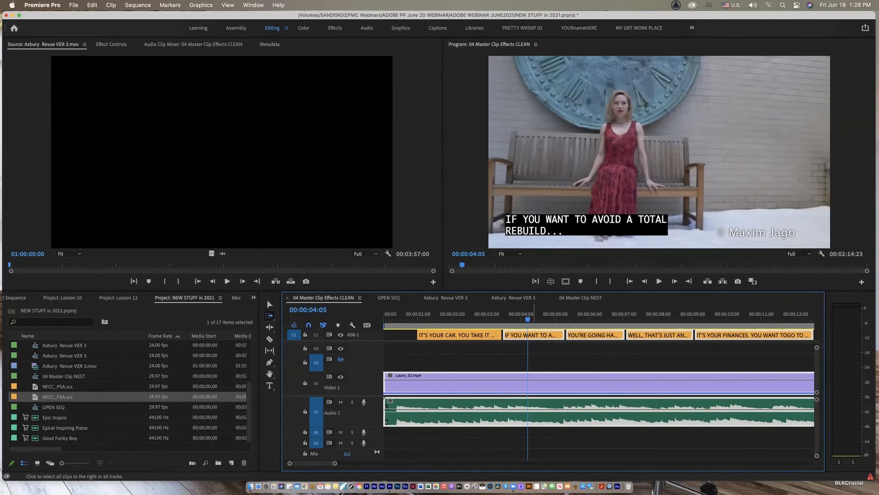
key("super+Right")
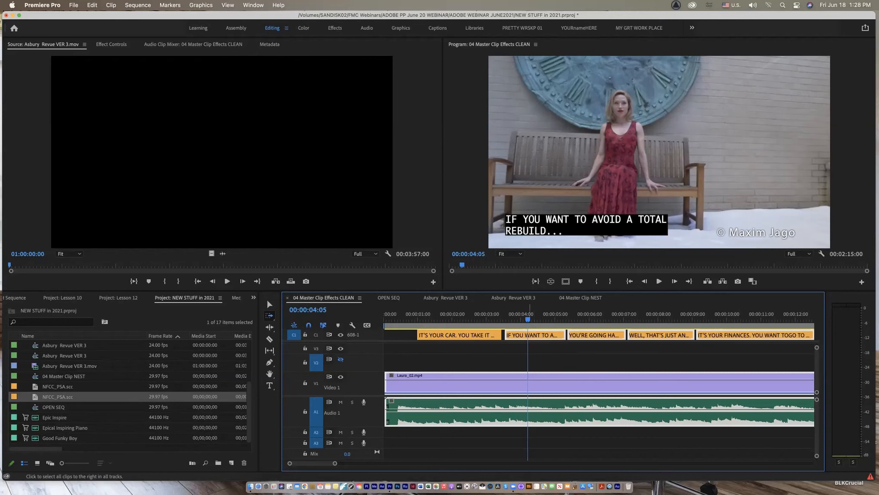
key("super+Left")
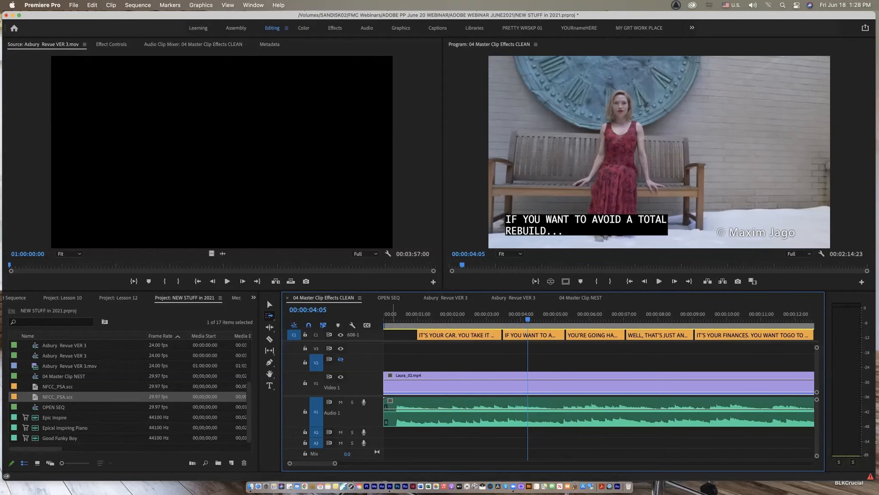
Step: Lock Video 1 and Audio 1, move the second and following captions to start at about 00:00:04:17, and extend the first caption to about 00:00:04:09
left_click(305, 383)
left_click(305, 411)
left_click_drag(520, 337, 558, 337)
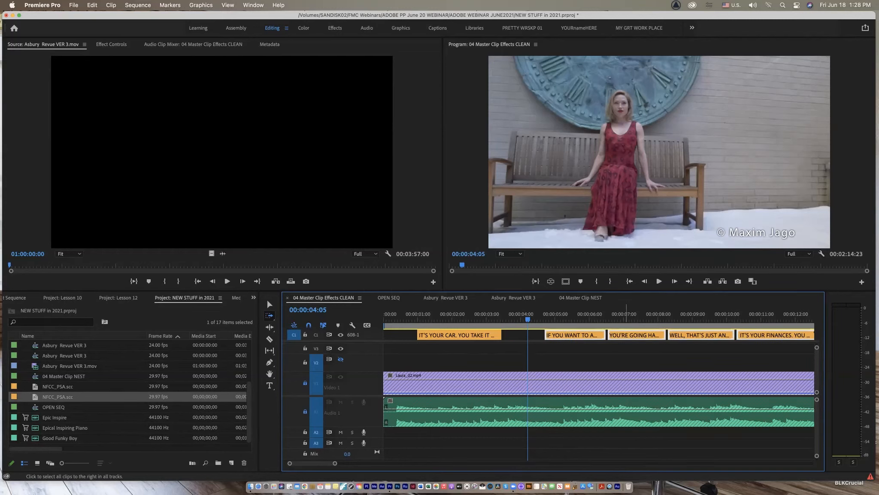
left_click(540, 354)
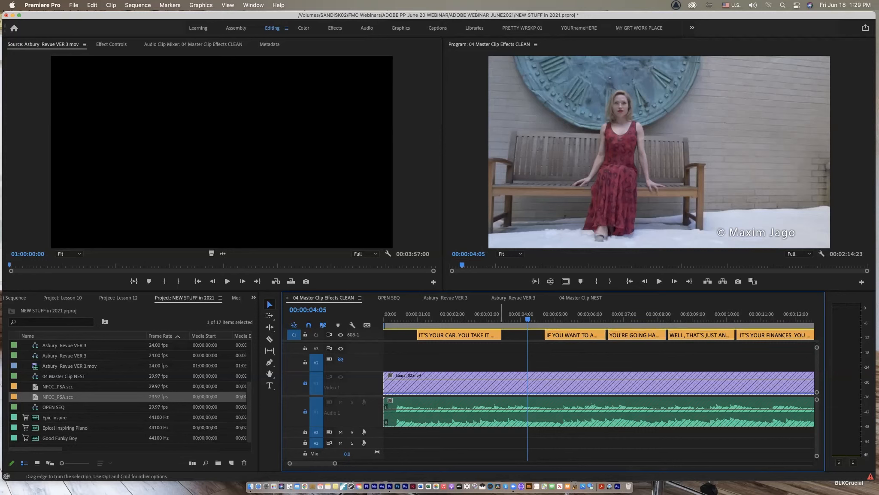
left_click_drag(502, 335, 533, 336)
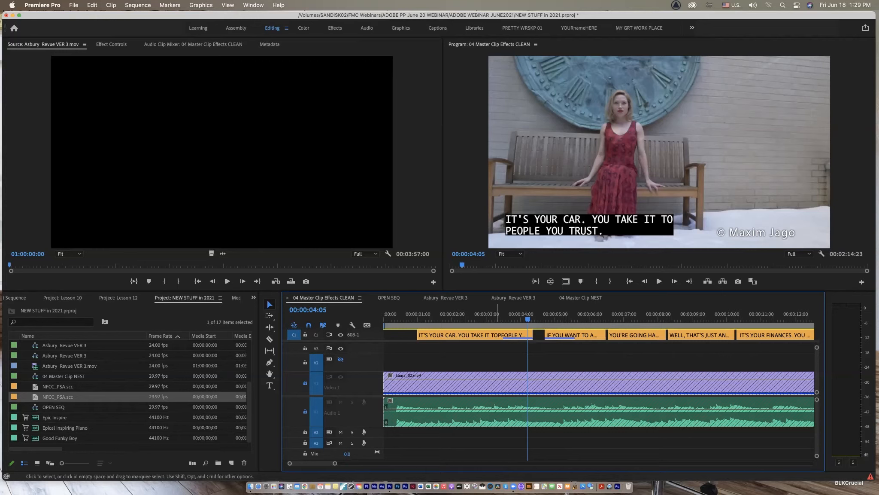
Step: Open the first caption's text for editing and add "HA HA HA" after "PEOPLE YOU TRUST."
left_click(468, 336)
double_click(468, 335)
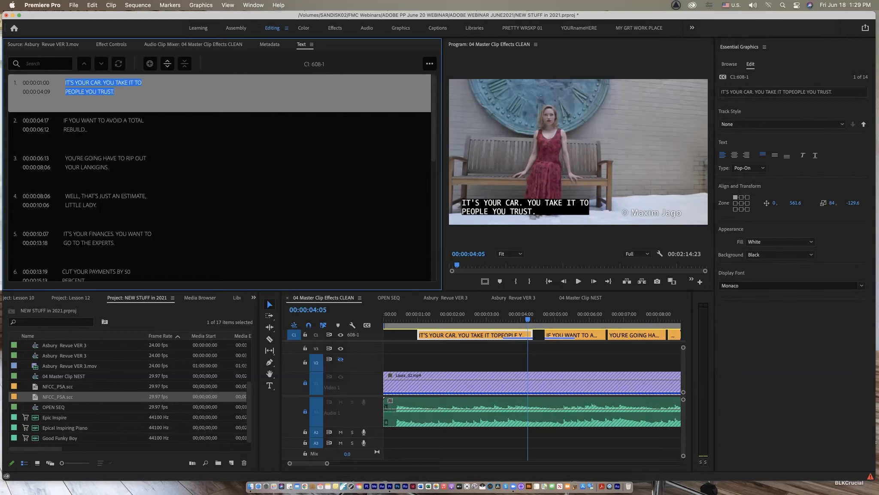
double_click(103, 86)
left_click(112, 87)
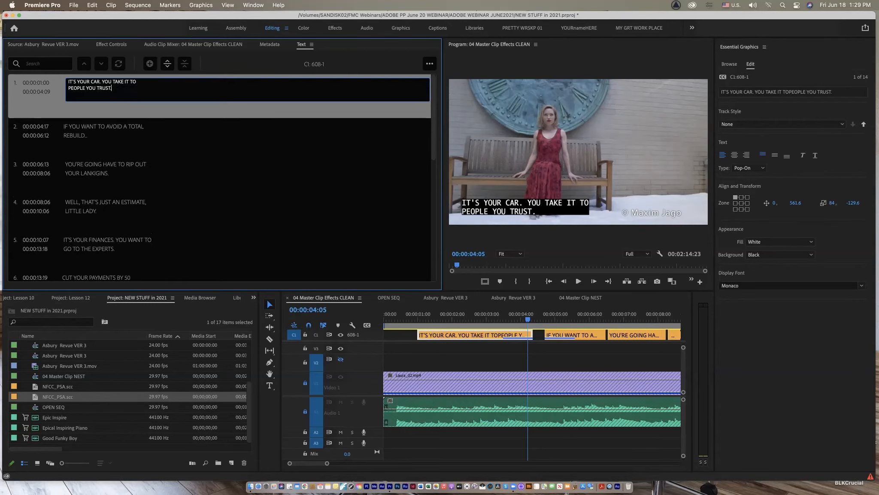
type("ha ha ha")
key("BackSpace")
key("BackSpace")
key("BackSpace")
key("BackSpace")
key("BackSpace")
key("BackSpace")
key("BackSpace")
key("BackSpace")
key("BackSpace")
type("HA HA HA")
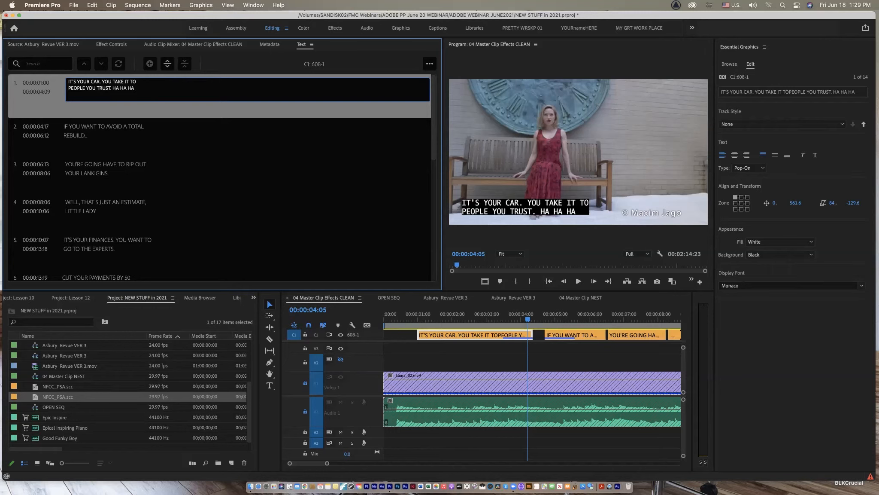
Step: Try several position zones for the first caption and set it to the bottom-left zone of the frame
left_click(742, 198)
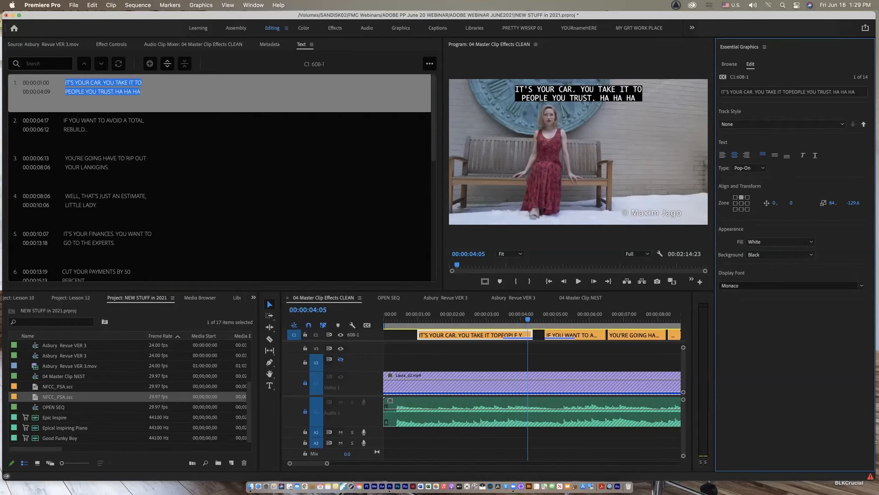
left_click(741, 209)
left_click(736, 209)
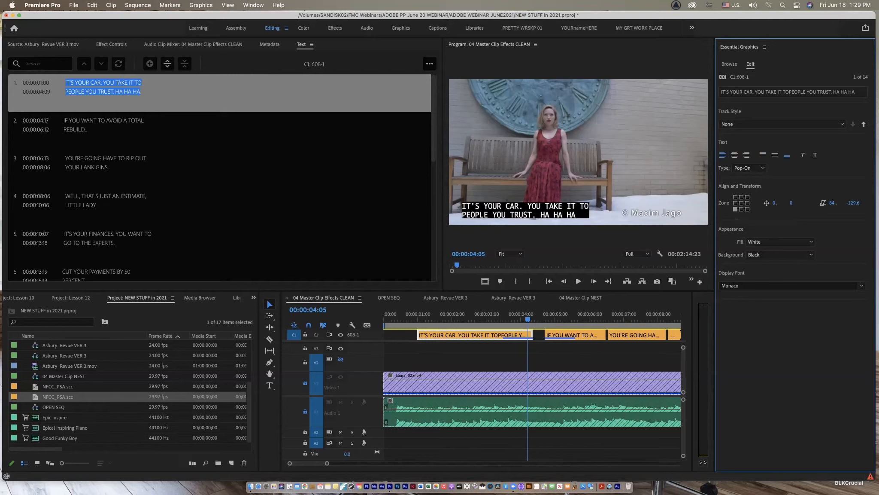
left_click(748, 209)
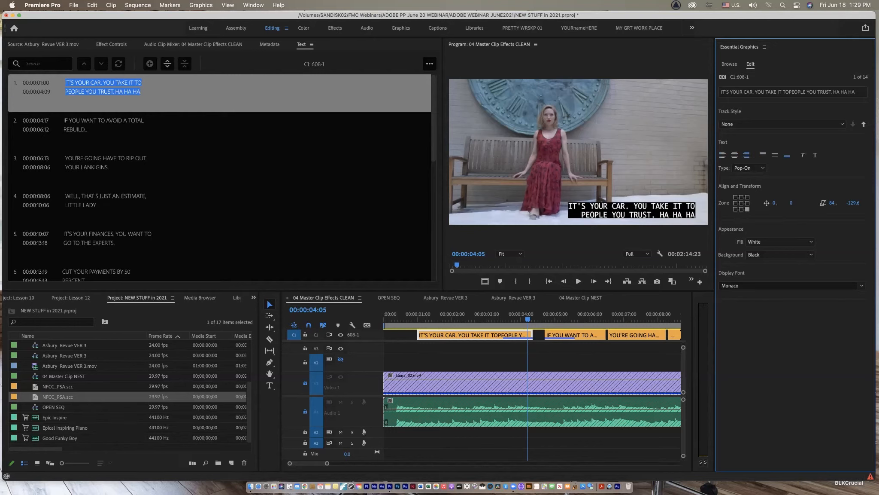
left_click(748, 203)
left_click(741, 197)
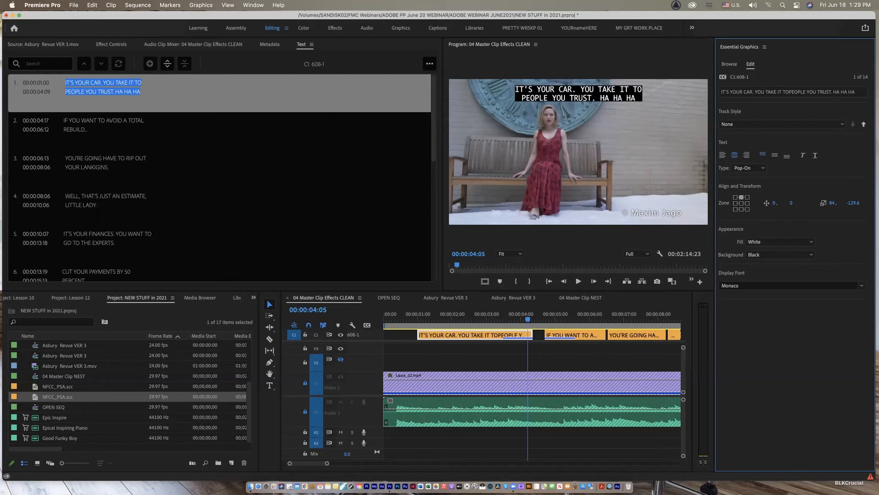
left_click(736, 203)
left_click(736, 210)
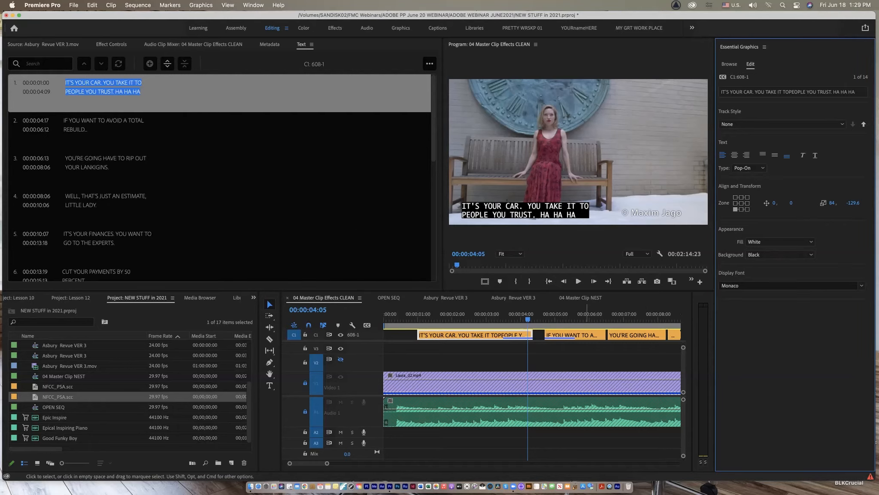
Step: Jump to the fourth caption, review the caption list down to its last entry, and return the playhead to the first caption
left_click(587, 352)
double_click(152, 222)
scroll(219, 179, "down", 8)
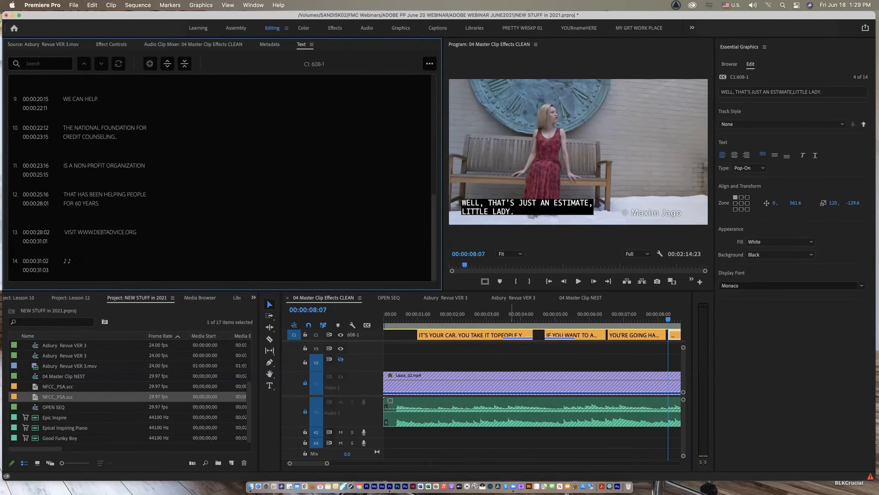
left_click(510, 318)
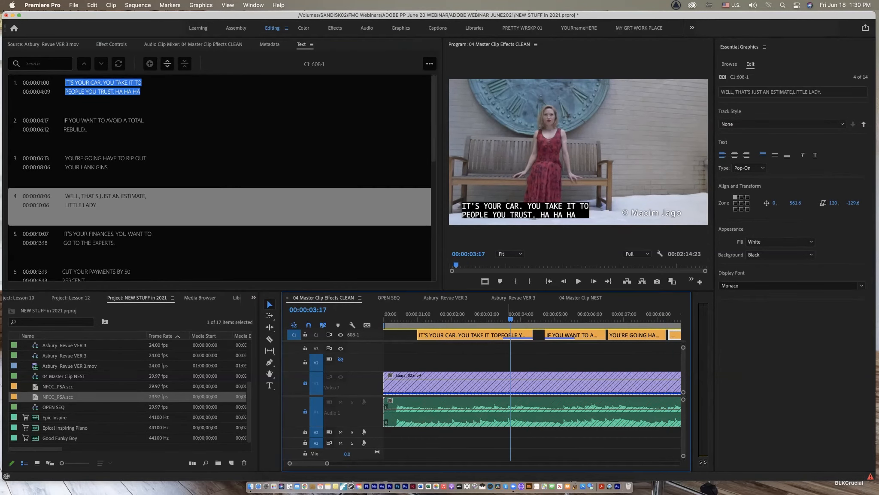
Step: Add a new caption segment at 00:00:37:04, beyond the last imported caption
key("backslash")
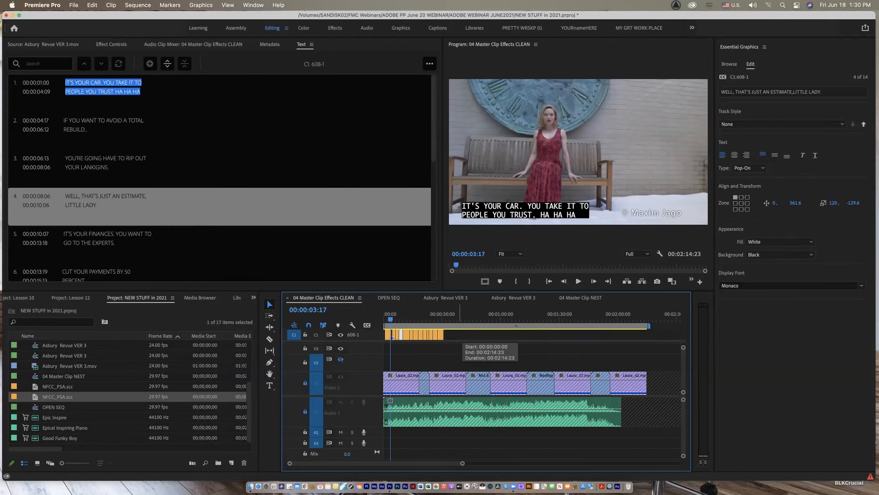
left_click(455, 318)
mouse_move(454, 319)
left_mouse_down()
mouse_move(412, 319)
mouse_move(456, 319)
left_mouse_up()
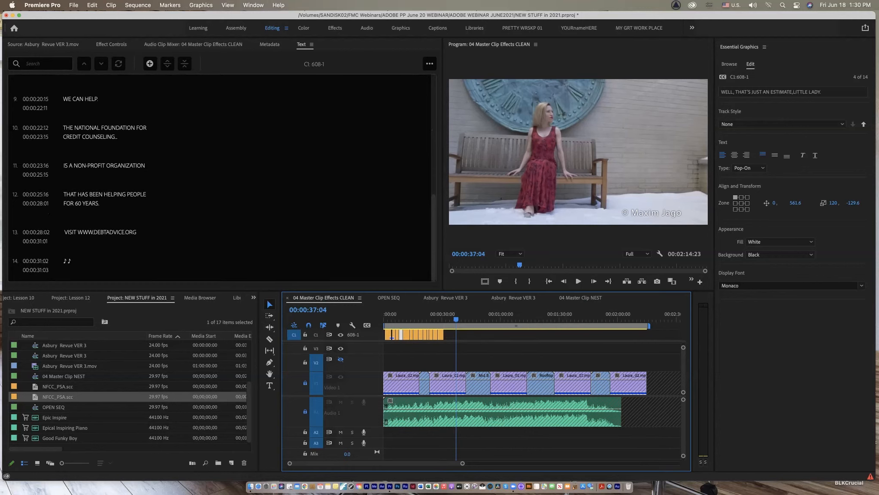
left_click(149, 63)
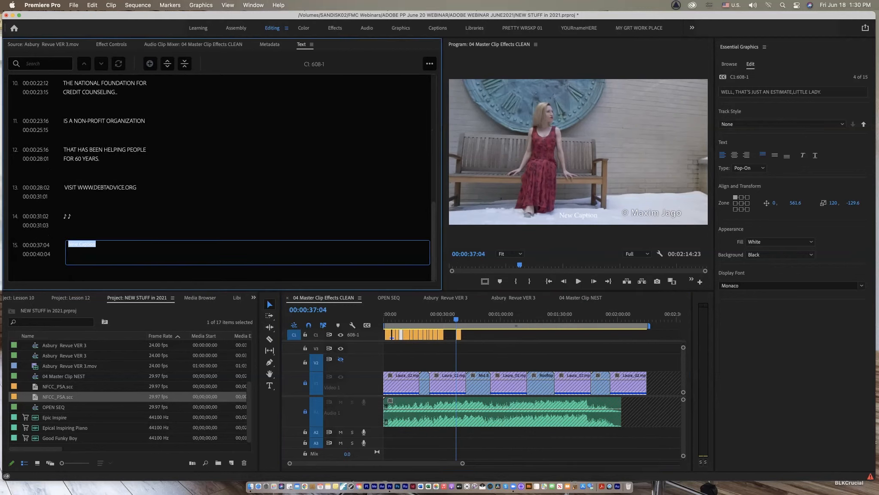
Step: Enter "THE SHOW IS OVER" as the new caption's text and select that caption with the playhead parked over it
type("THE SHOW IS OVER")
left_click(460, 318)
left_click_drag(460, 319, 458, 319)
left_click(89, 261)
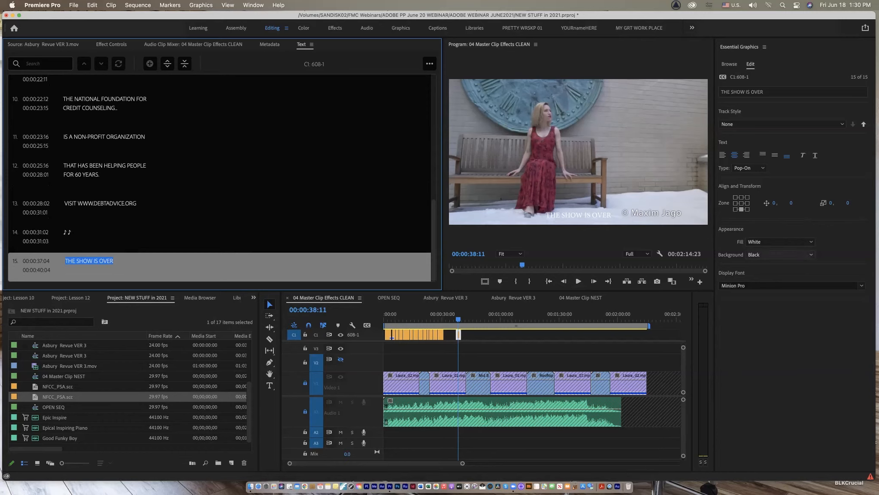
Step: Set the last caption's background to black and apply the Text Style track style to the caption track
left_click(779, 254)
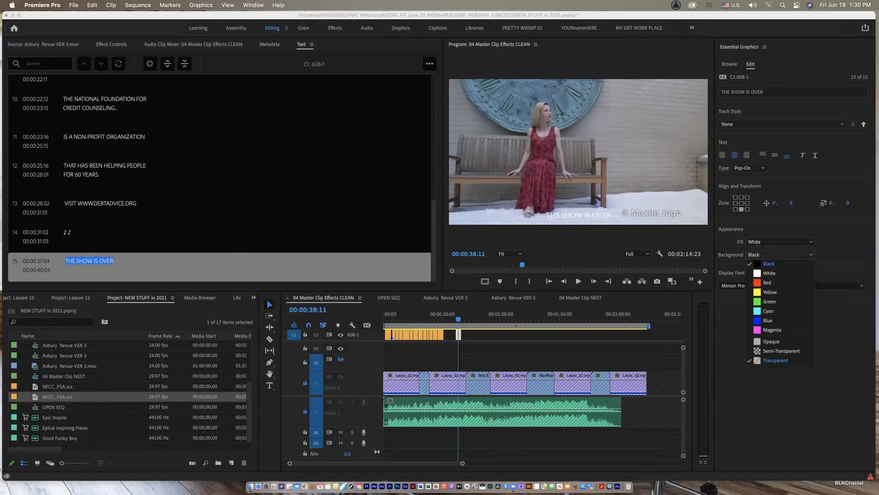
left_click(769, 264)
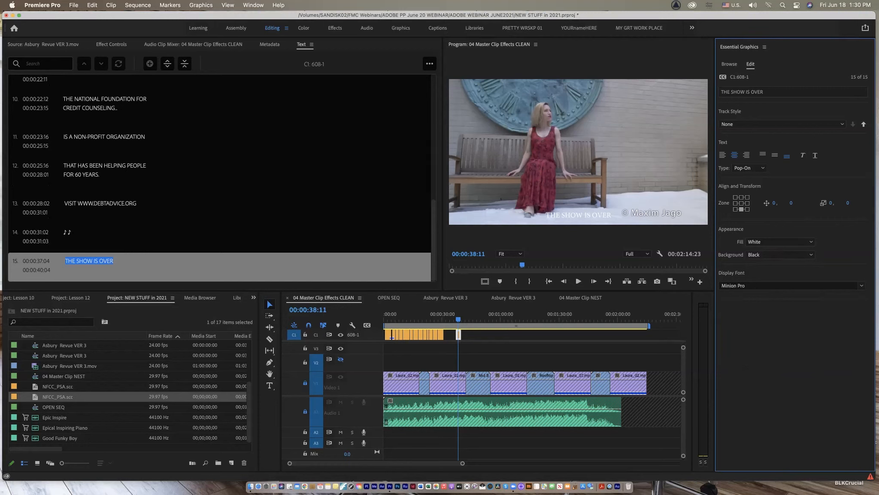
left_click_drag(458, 319, 457, 319)
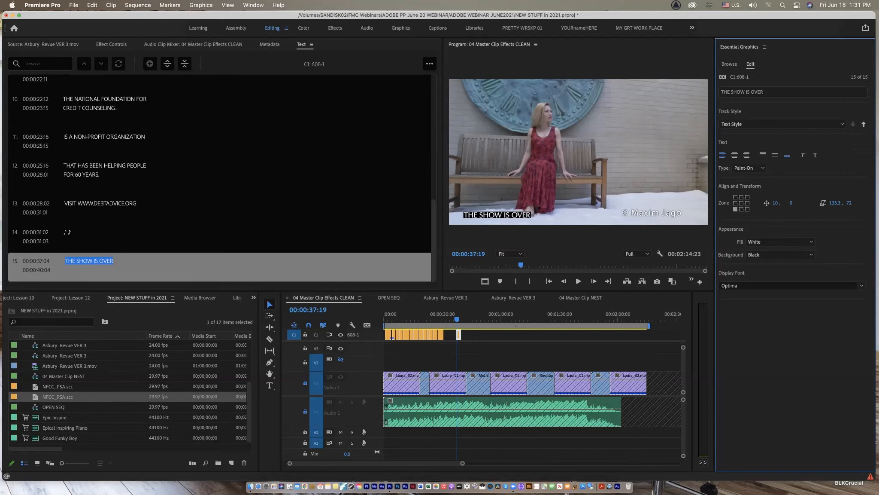
left_click(861, 285)
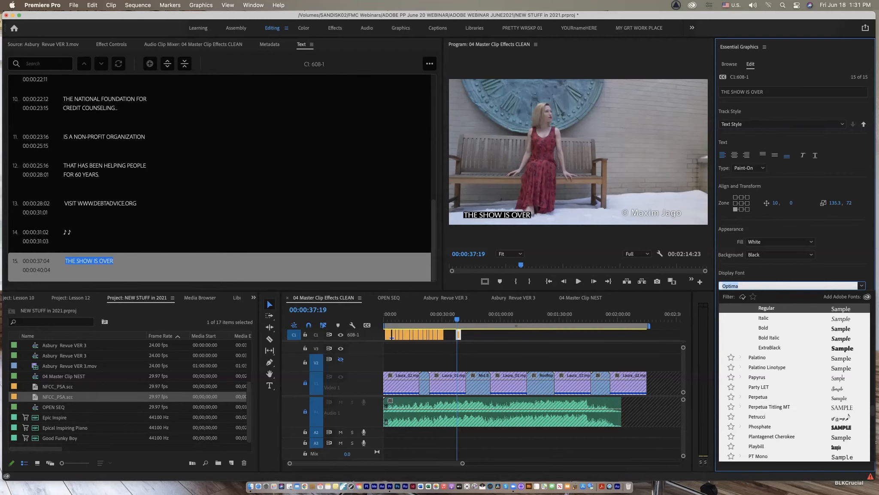
scroll(794, 382, "down", 4)
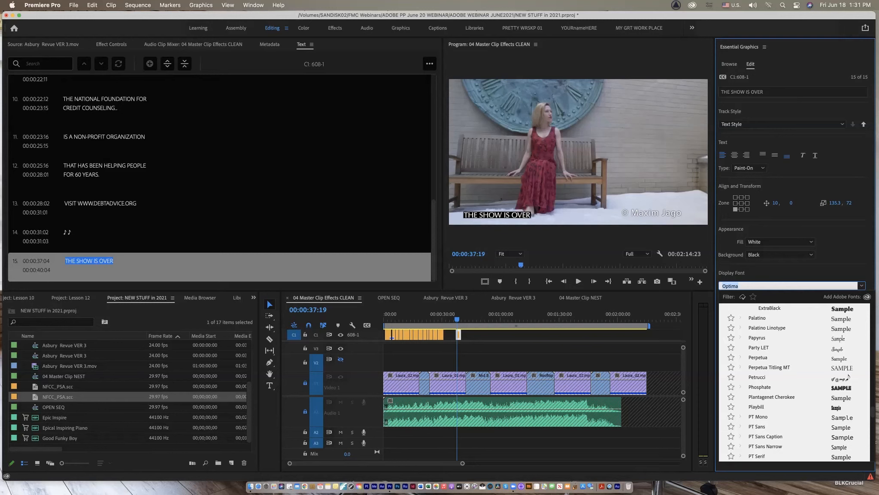
key("Escape")
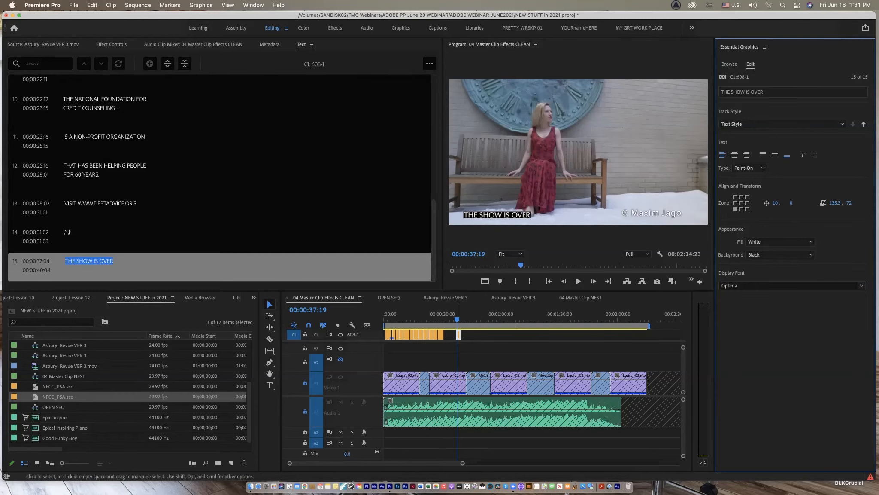
Step: Extend the end of the "THE SHOW IS OVER" caption in the timeline to 00:00:43:18
key("shift+3")
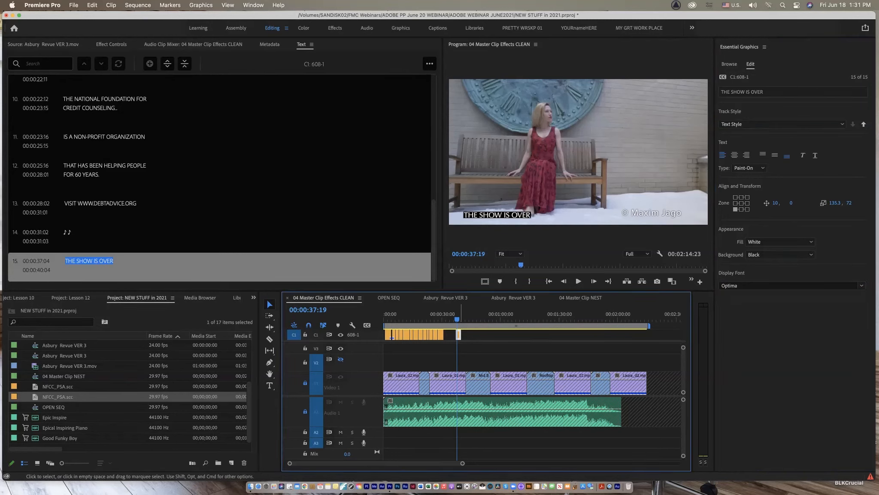
key("shift+Left")
key("shift+Left")
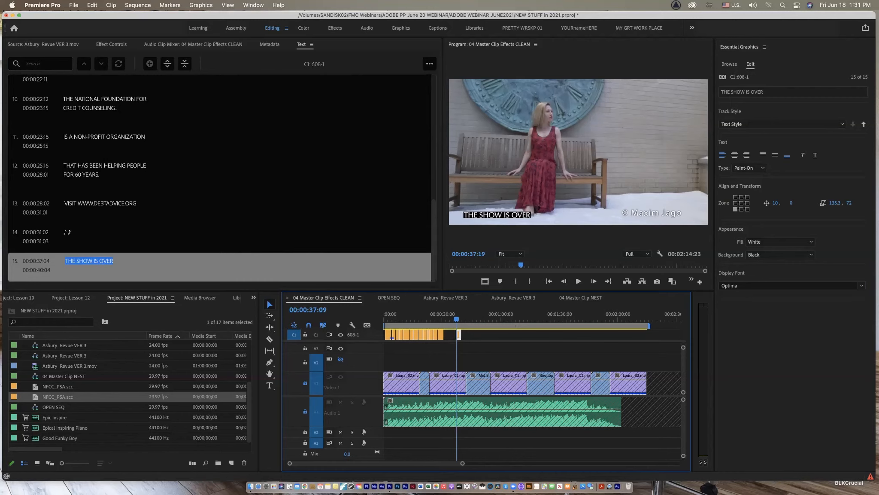
key("=")
key("=")
key("=")
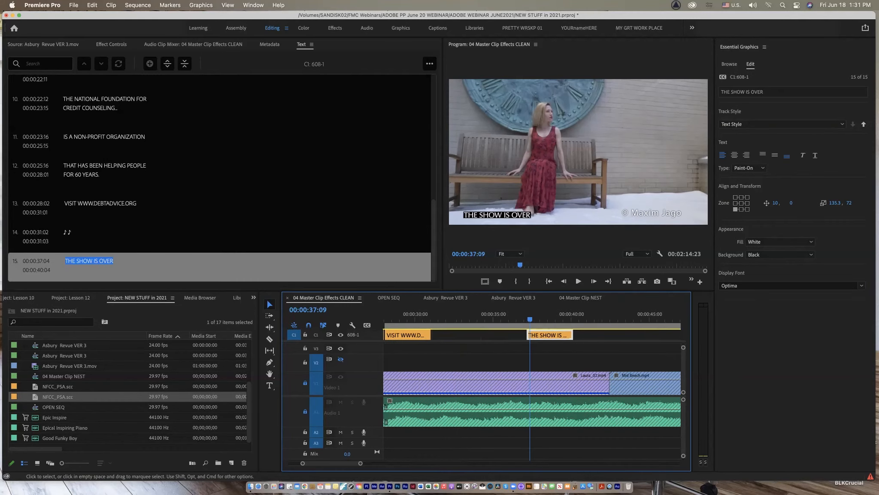
left_click_drag(572, 335, 630, 335)
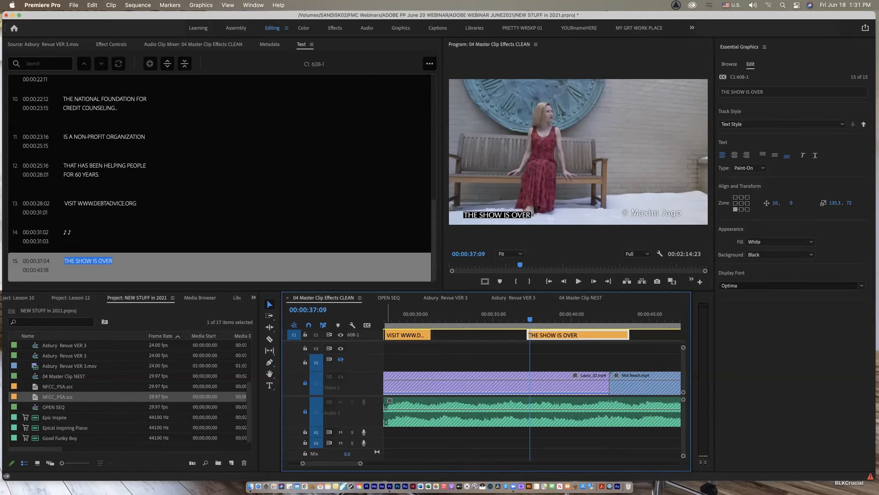
Step: Open OPEN SEQ at its topic list title and scrub the start of the 04 Master Clip Effects CLIPsFX sequence
left_click(54, 407)
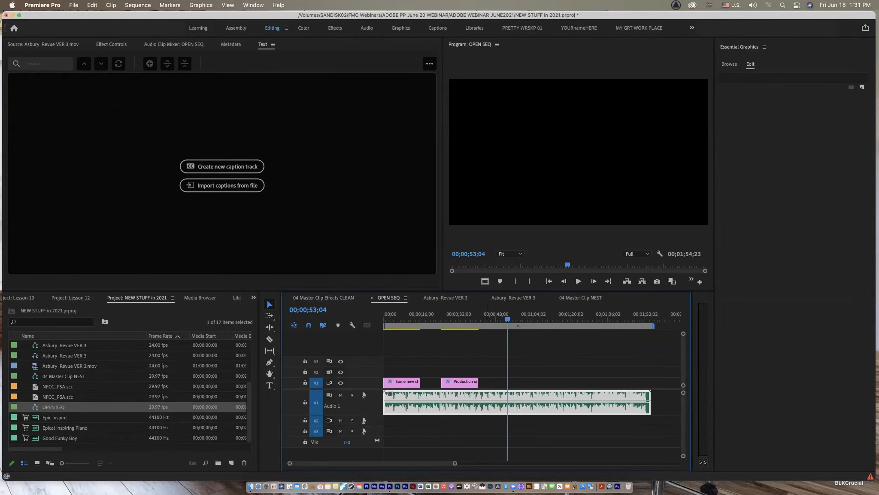
left_click(458, 318)
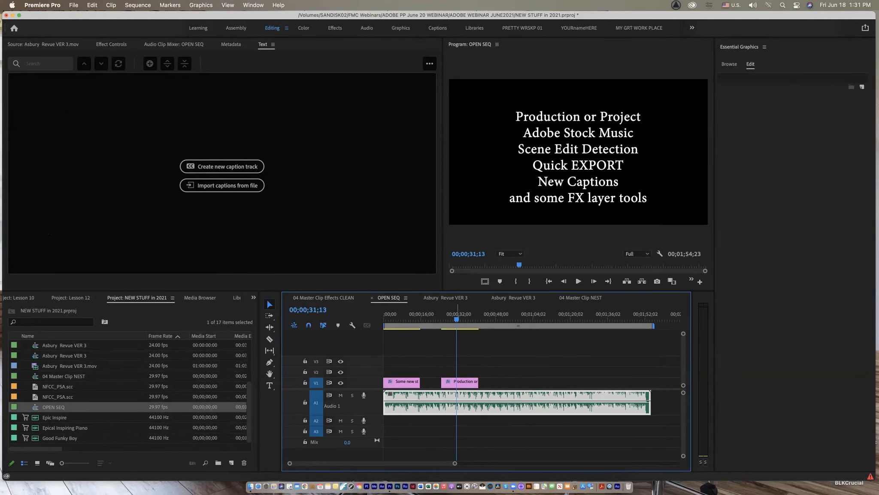
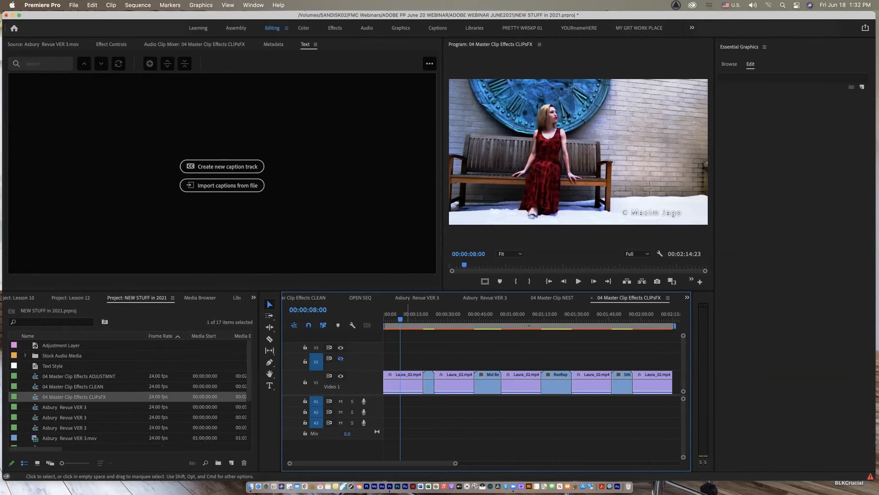
left_click_drag(390, 319, 412, 319)
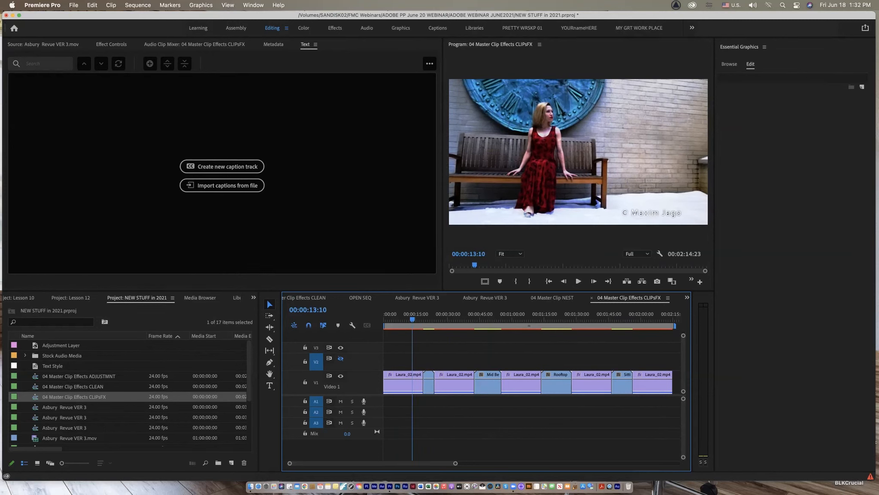
Step: Reopen the 04 Master Clip Effects CLEAN sequence and hide all caption tracks in its timeline
double_click(73, 386)
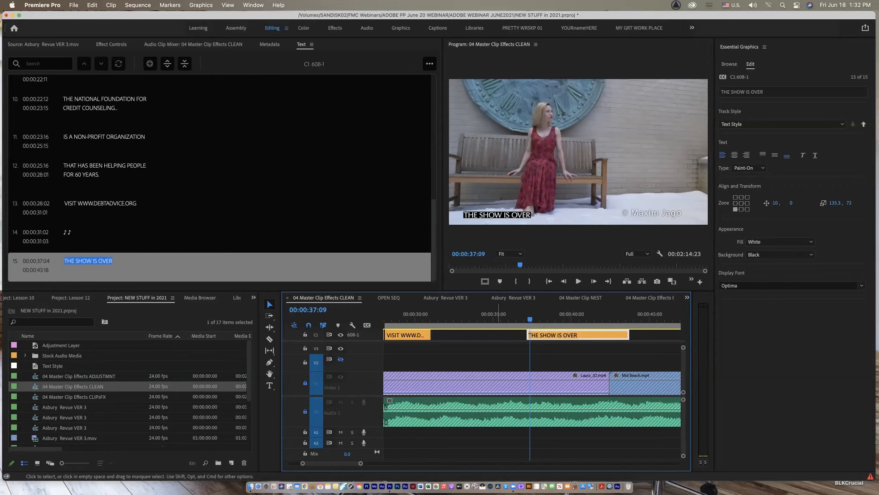
left_click(570, 313)
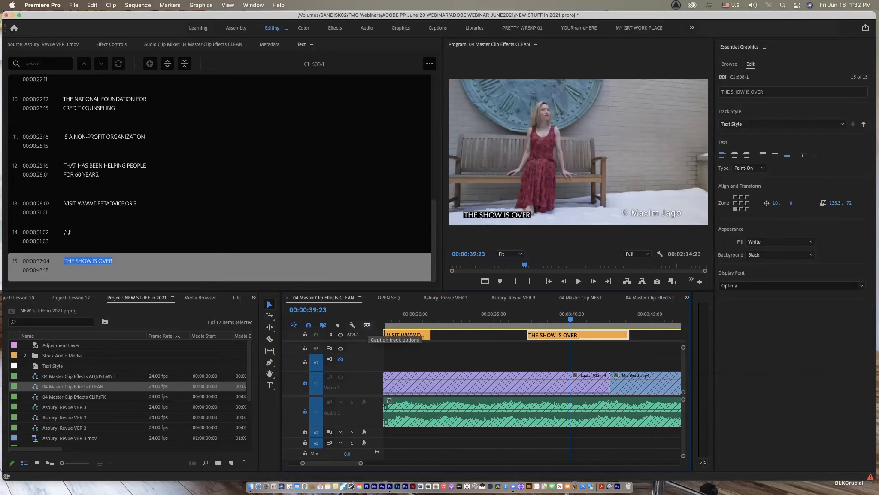
left_click(367, 325)
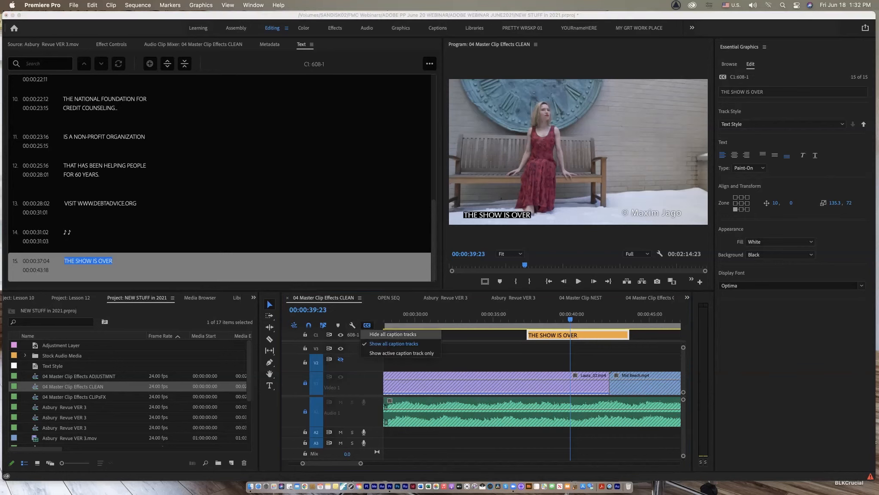
left_click(392, 334)
left_click(520, 314)
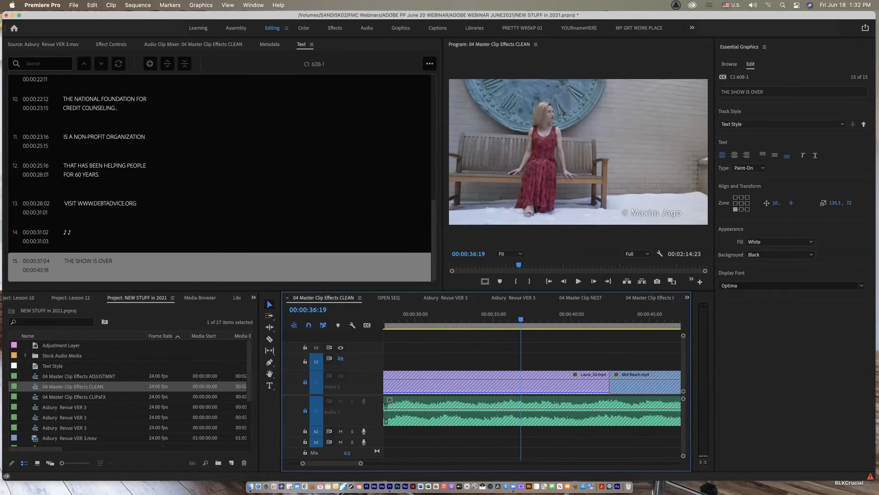
Step: Reset the Editing workspace to its saved layout and close the Asbury Revue VER 3.mov clip in the Source Monitor
left_click(253, 4)
mouse_move(259, 17)
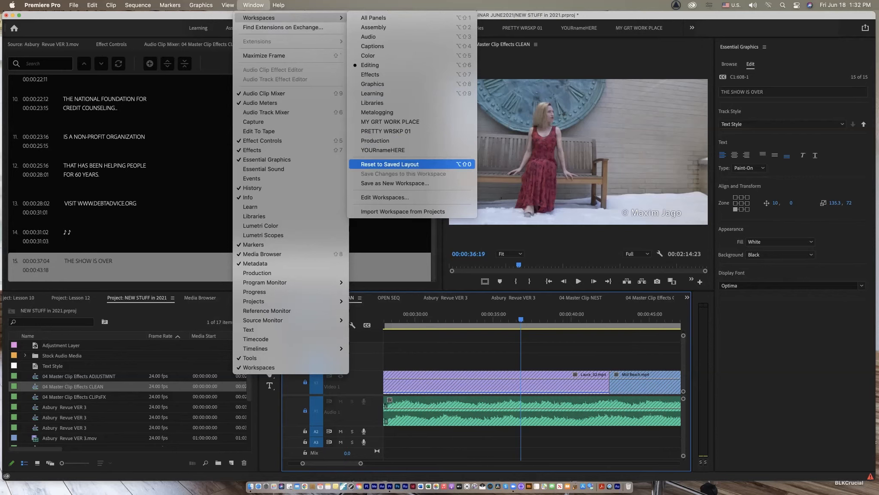
left_click(390, 164)
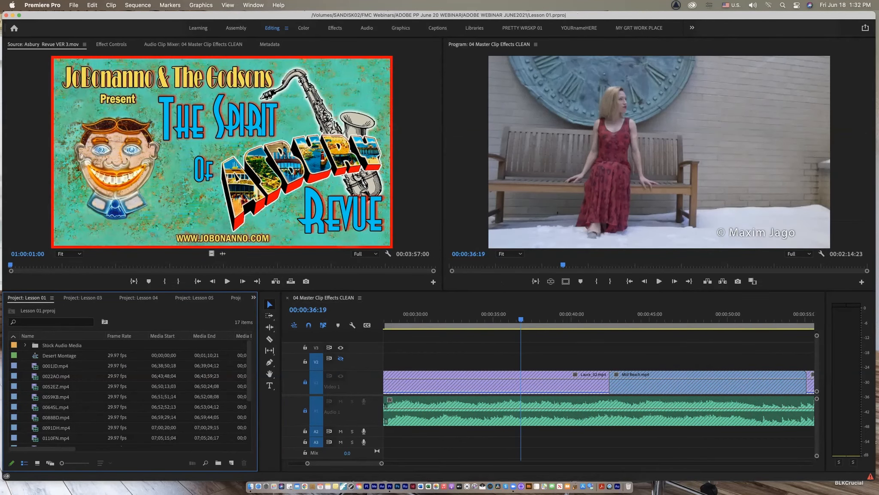
left_click(84, 44)
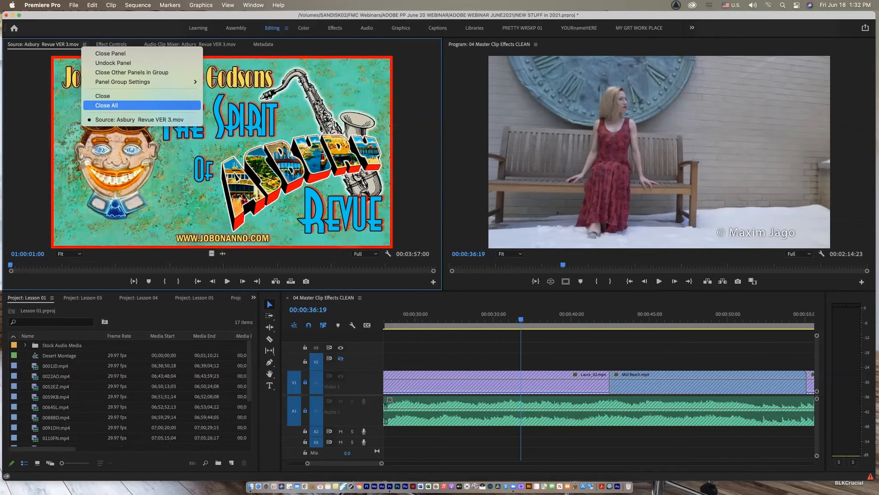
left_click(103, 96)
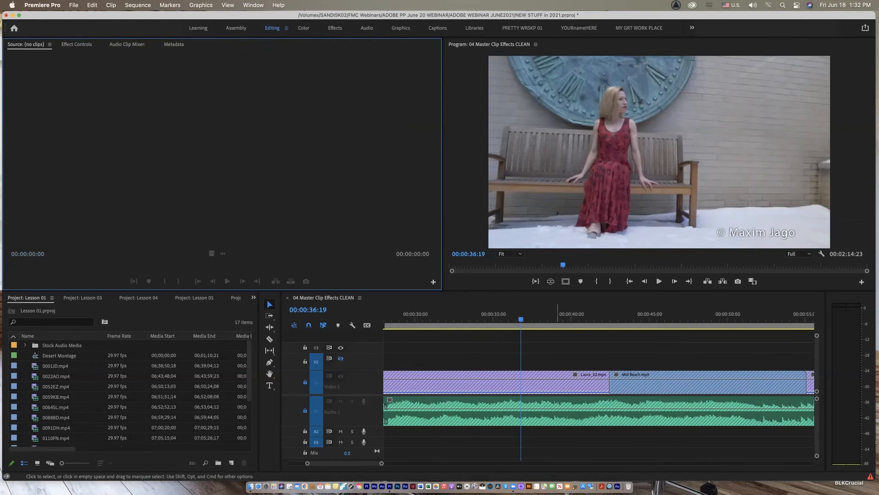
Step: Fit the whole sequence in the timeline and shuttle forward and backward through it to check the captions in the Program Monitor
key("shift+3")
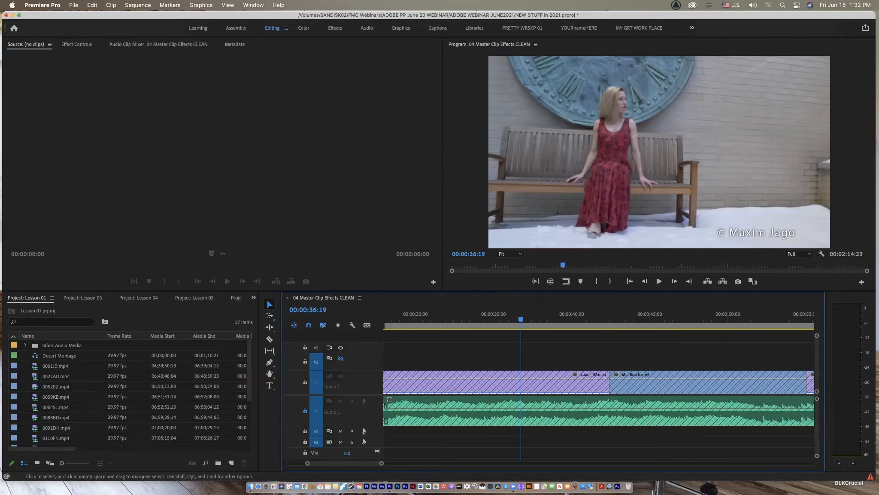
key("backslash")
key("space")
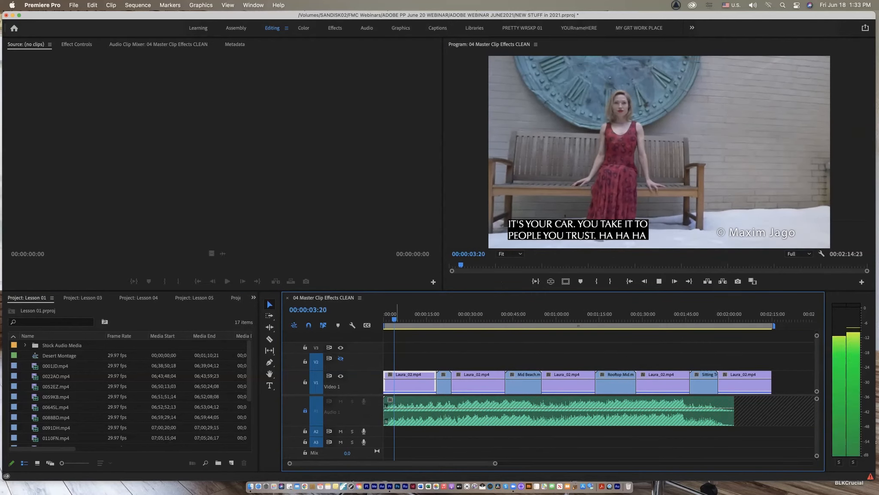
key("l")
key("l")
key("l")
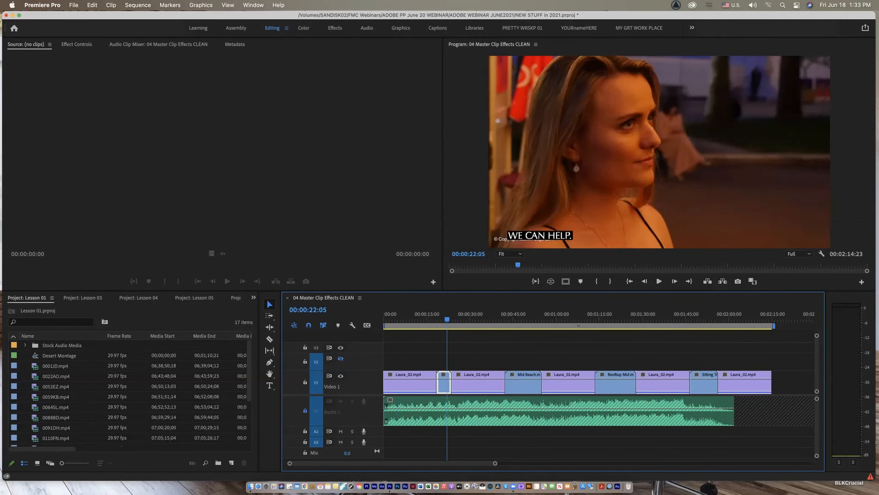
key("k")
key("j")
key("j")
key("j")
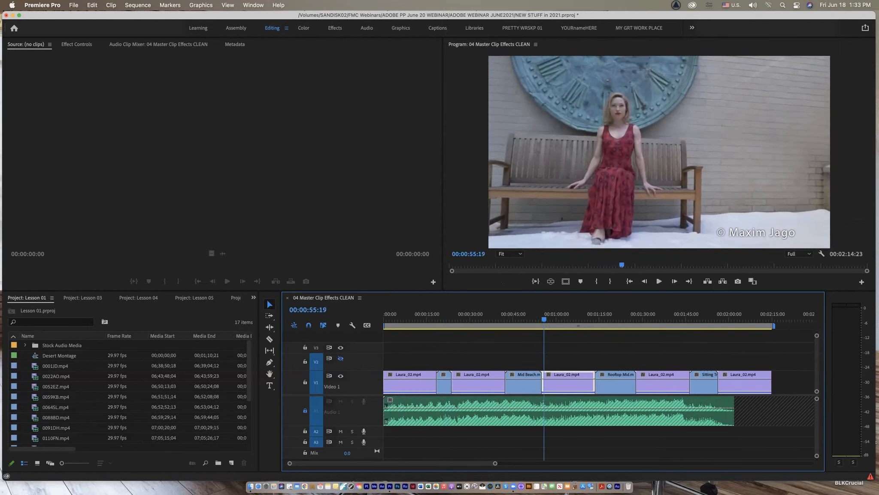
key("k")
key("l")
key("l")
key("l")
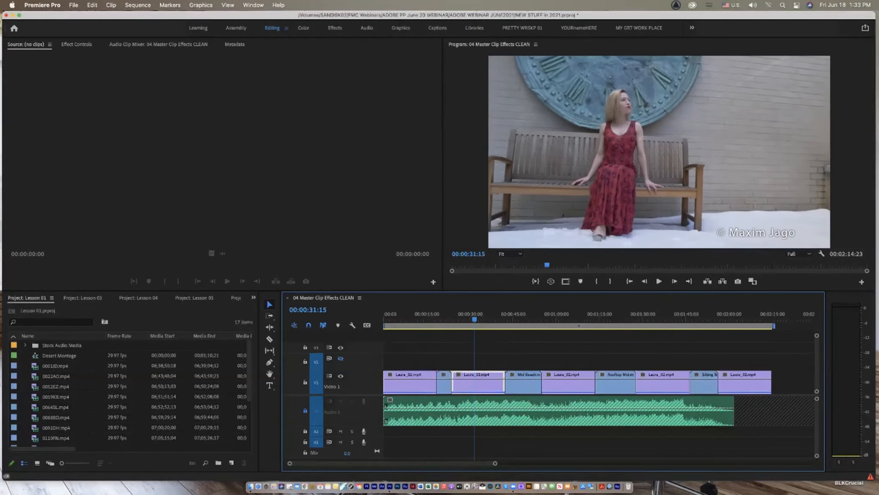
key("k")
key("j")
key("j")
key("j")
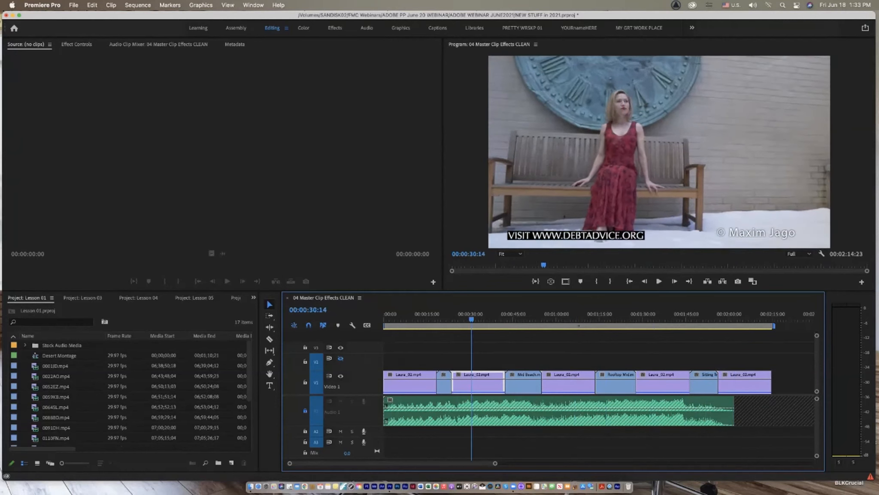
key("k")
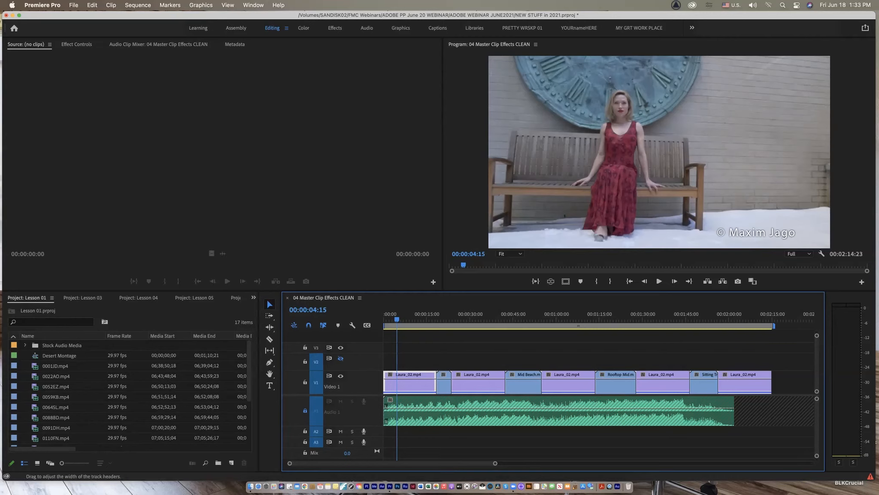
Step: Apply the Mirror distort effect to the first Laura_02.mp4 clip and load that clip into the Source Monitor
left_click(253, 298)
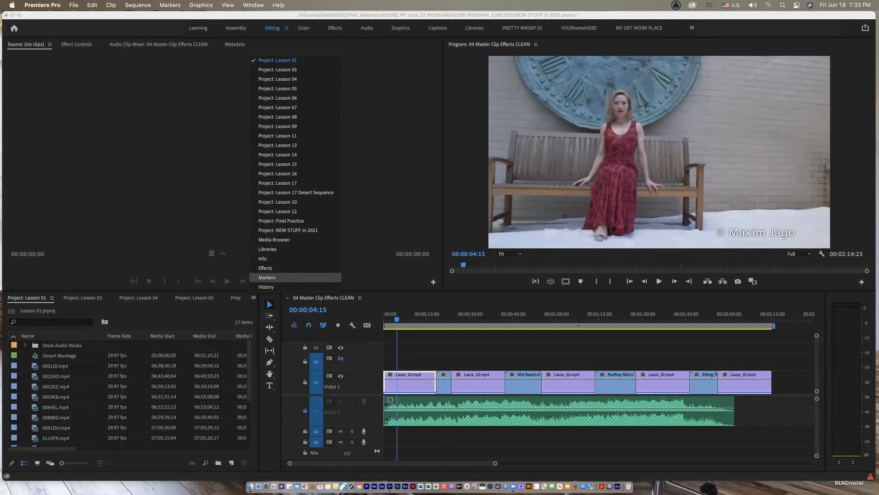
left_click(266, 267)
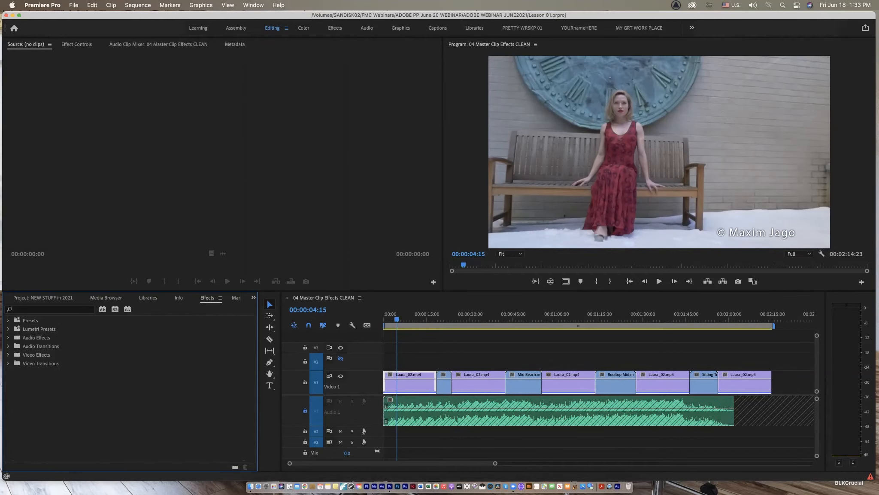
left_click(8, 354)
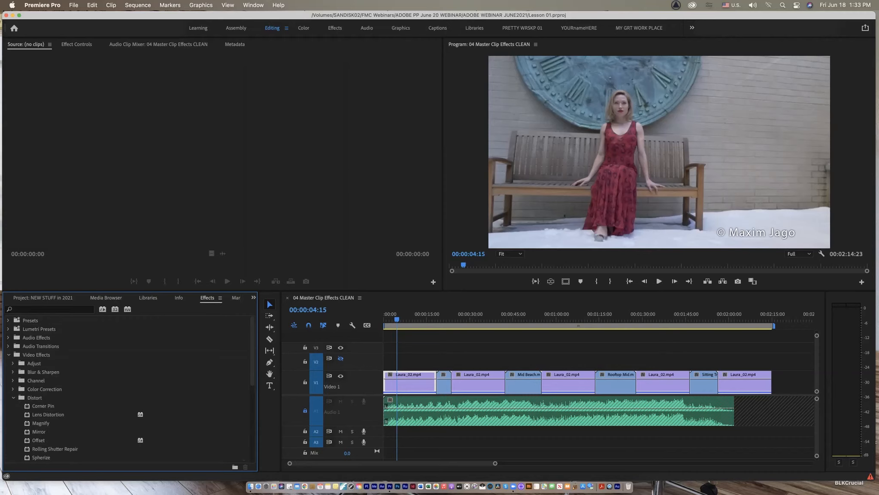
left_click(39, 431)
left_click_drag(39, 431, 410, 382)
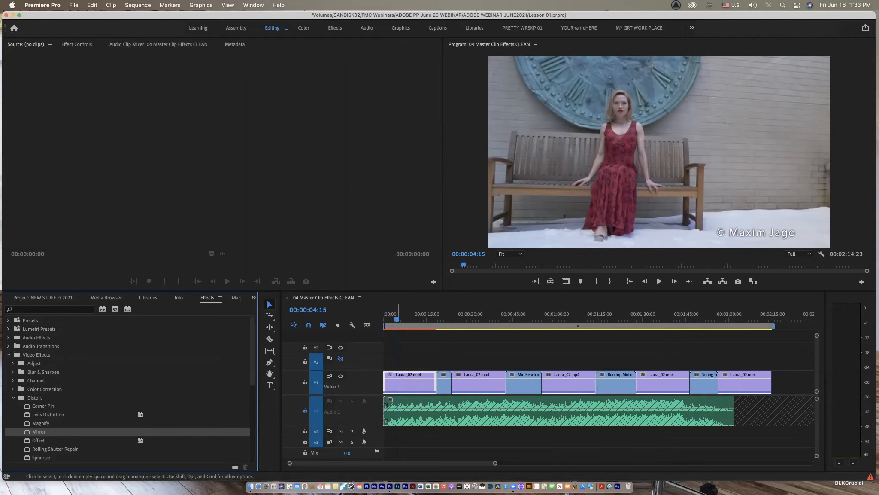
double_click(418, 382)
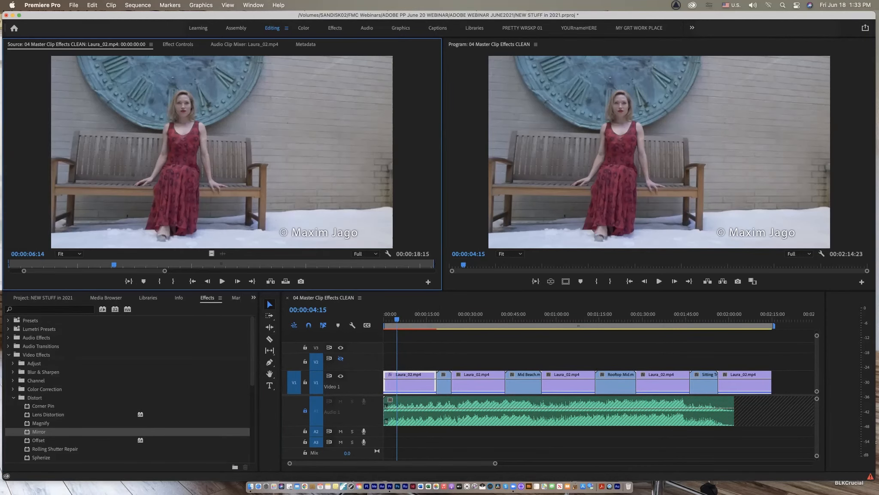
Step: Set the first Laura_02.mp4 clip's Mirror Reflection Angle to 96° and hide all caption tracks in the timeline
key("shift+5")
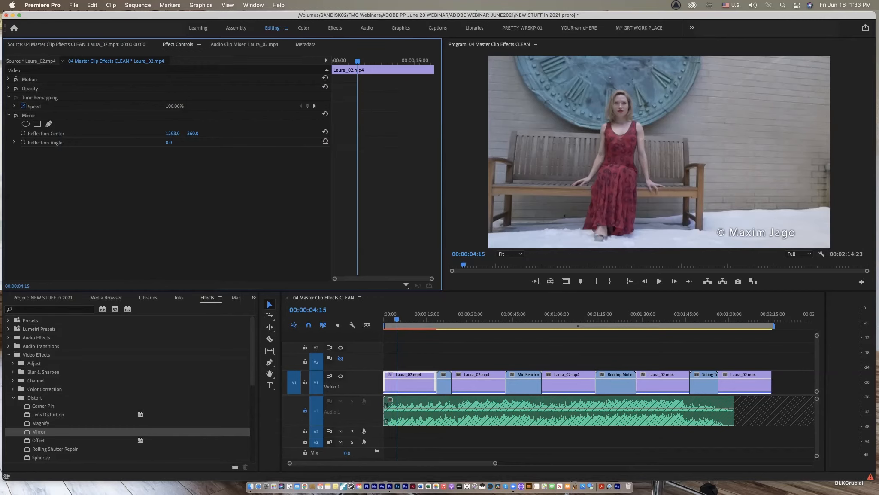
left_click_drag(169, 142, 211, 143)
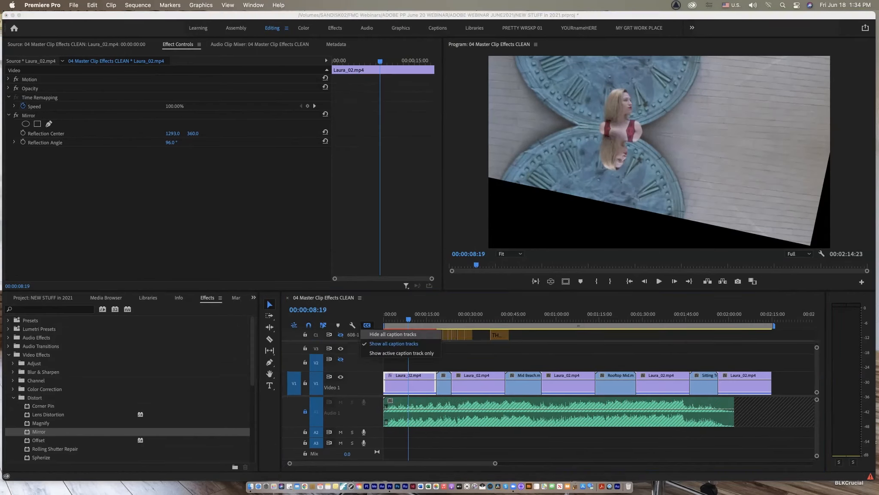
left_click(393, 334)
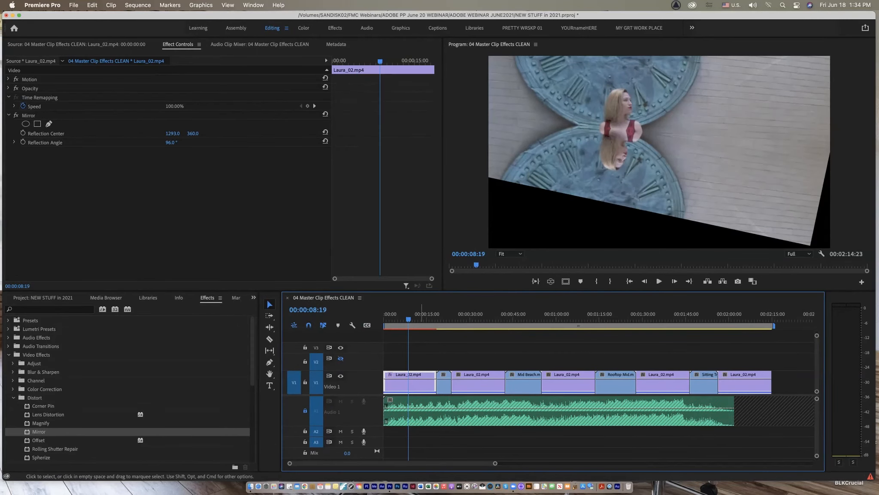
left_click_drag(408, 318, 559, 318)
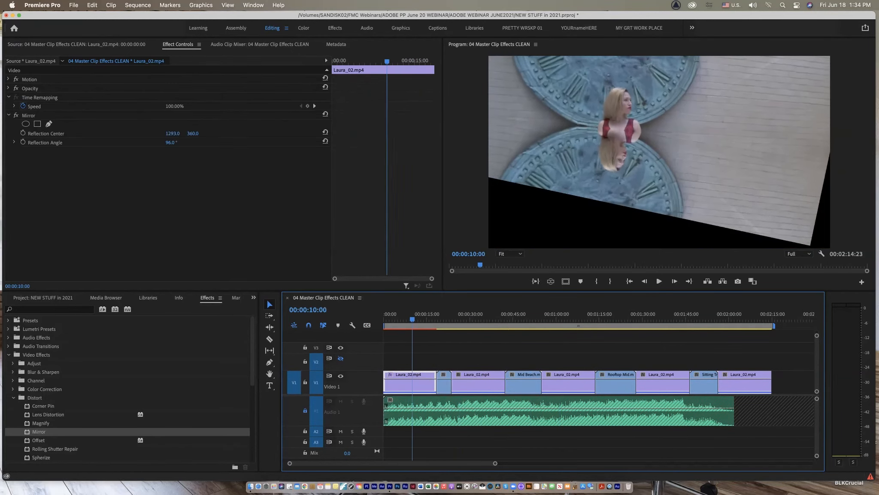
Step: Apply the Mirror effect to the four remaining Laura_02.mp4 clips at once and check it on the second clip
left_click(483, 382)
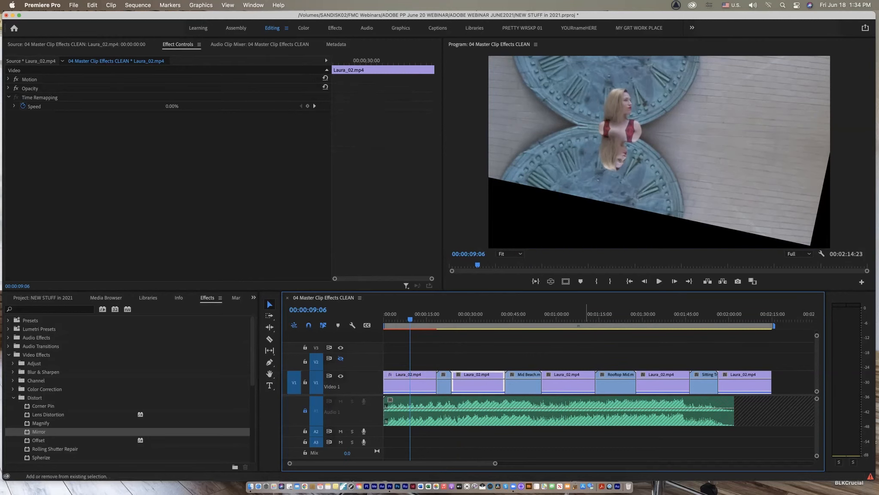
left_click(565, 382, "shift")
left_click(676, 382, "shift")
left_click(752, 382, "shift")
left_click_drag(39, 431, 473, 382)
mouse_move(468, 316)
left_mouse_down()
mouse_move(497, 317)
mouse_move(450, 317)
mouse_move(462, 317)
left_mouse_up()
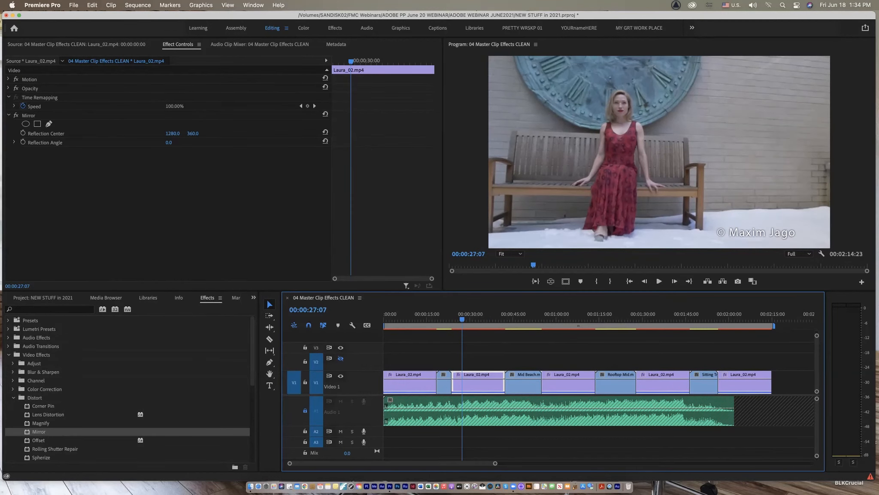
Step: Compare the Mirror settings of the first two Laura_02.mp4 clips and undo applying Mirror to the other clips
left_click(408, 316)
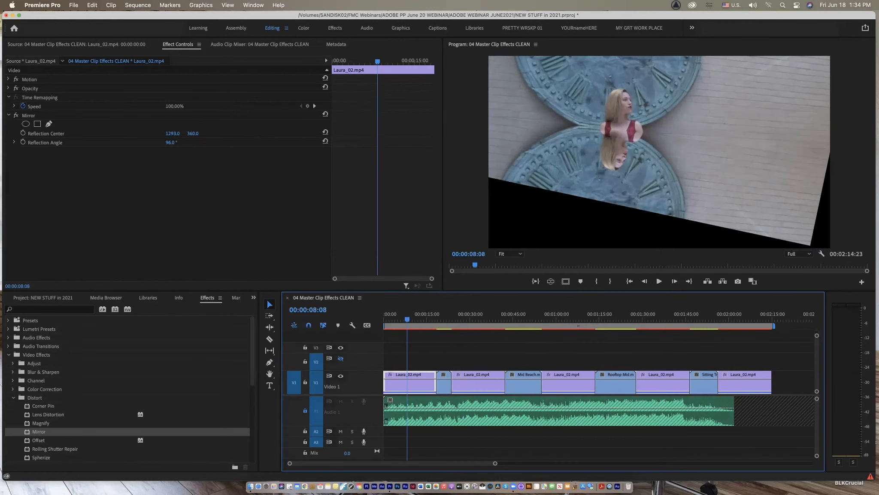
left_click(476, 382)
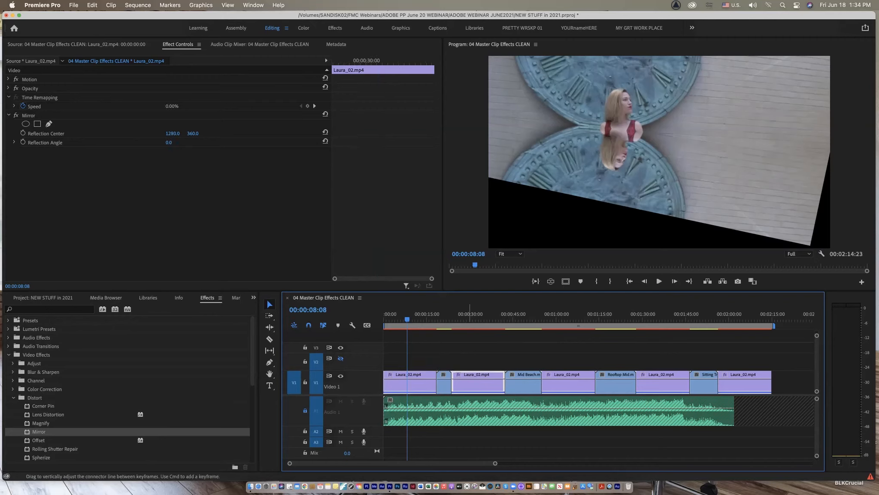
key("super+z")
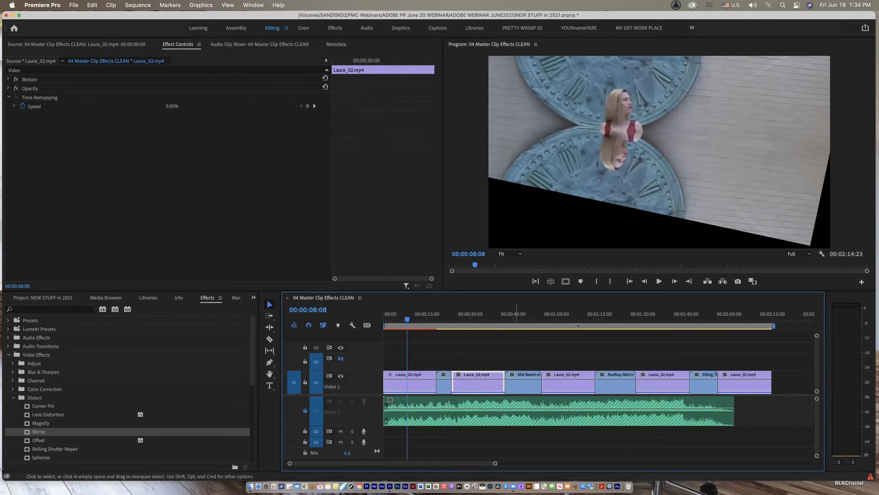
Step: Paste only the Mirror effect attribute from the first Laura_02.mp4 clip onto the second one and review it
mouse_move(401, 319)
left_mouse_down()
mouse_move(391, 319)
mouse_move(406, 318)
left_mouse_up()
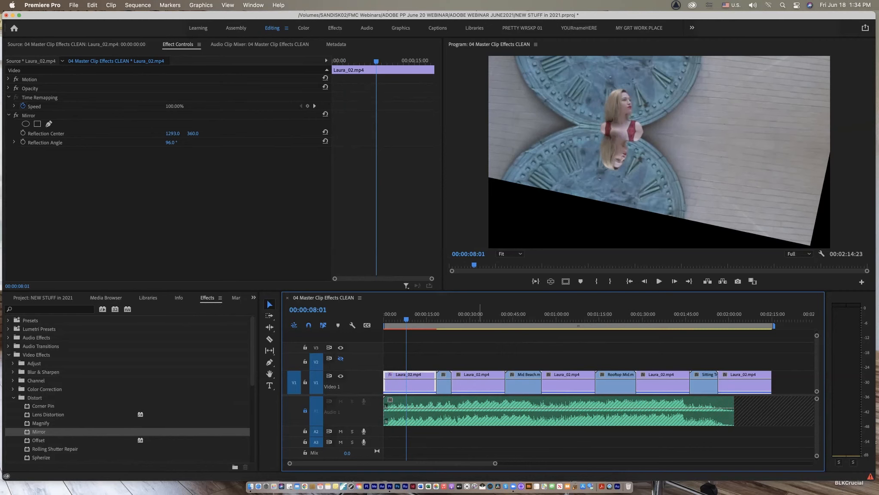
left_click(472, 319)
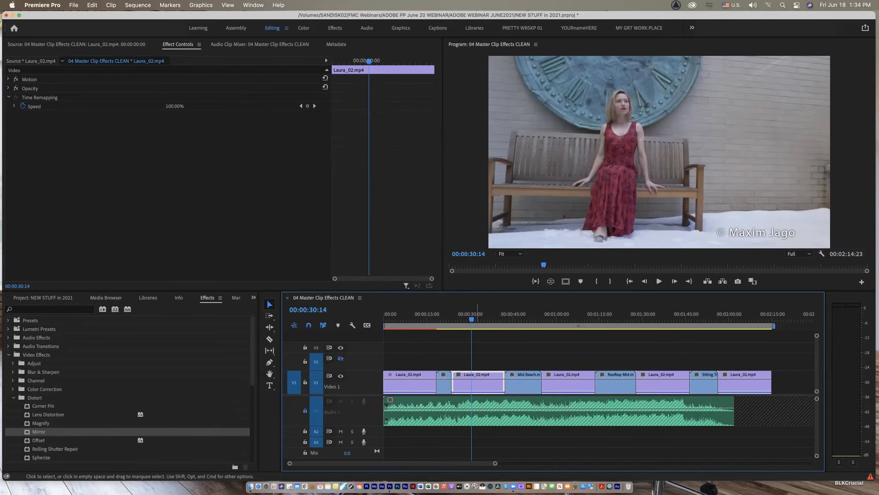
left_click(483, 318)
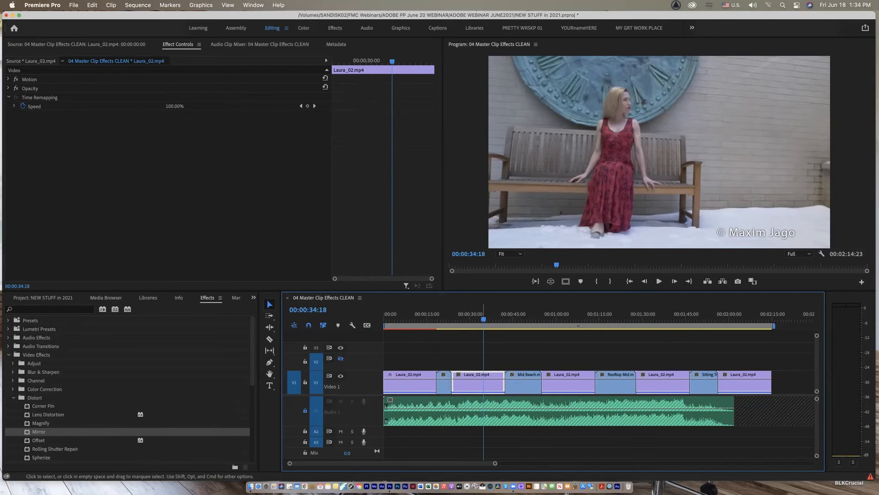
right_click(482, 380)
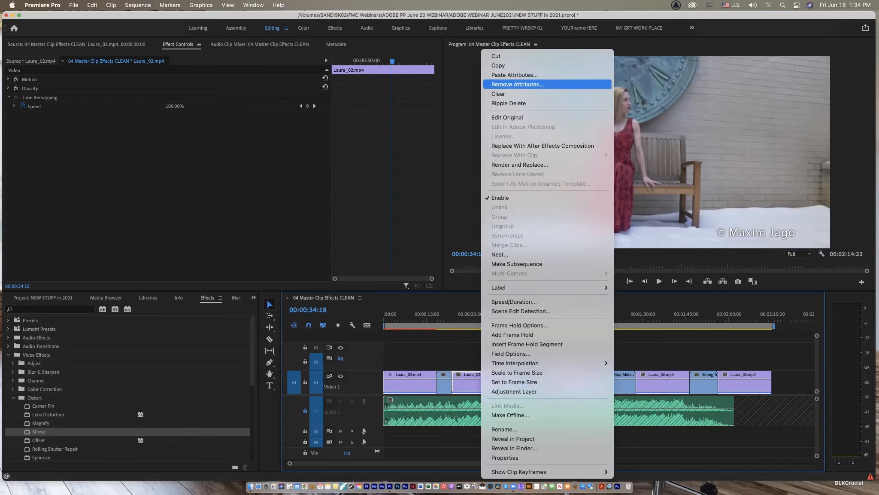
left_click(515, 75)
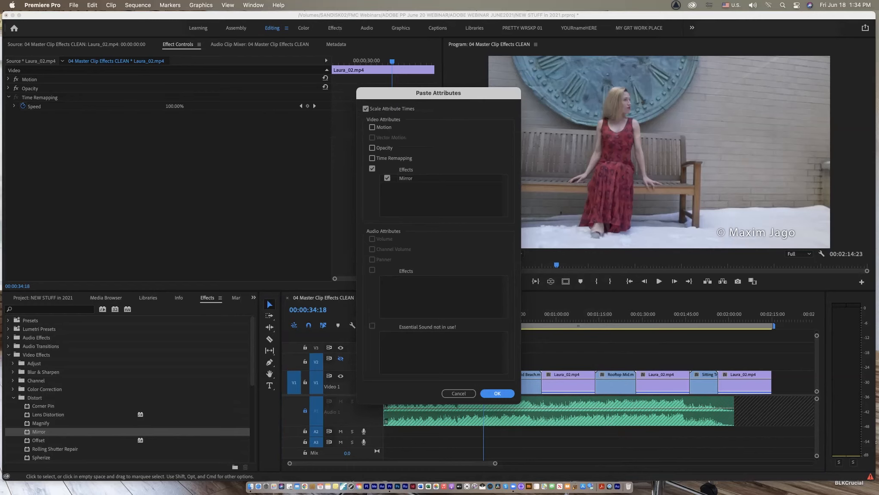
key("Return")
key("space")
left_click_drag(490, 319, 463, 319)
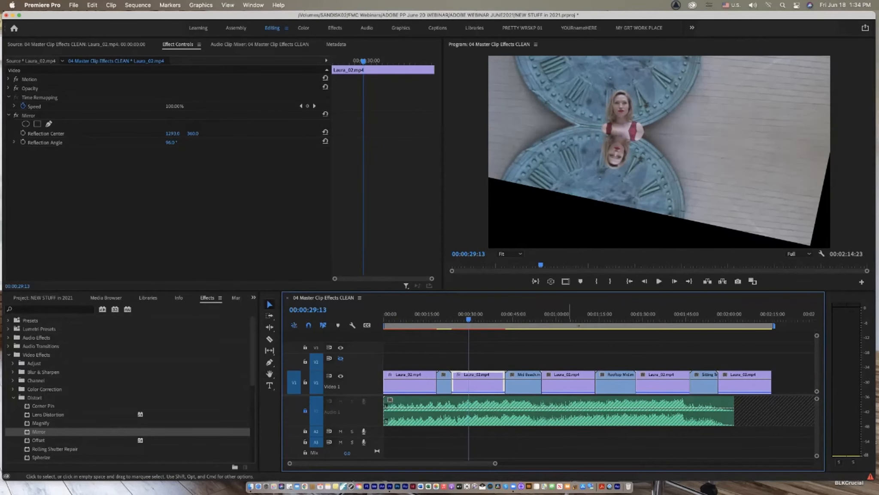
Step: Paste the Mirror effect attribute onto the last three Laura_02.mp4 clips together and review the sequence
left_click(571, 383)
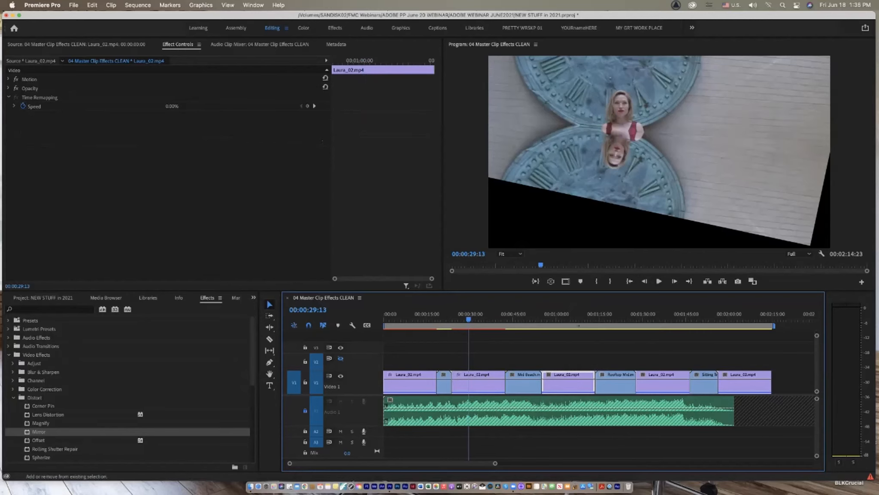
left_click(653, 382, "shift")
left_click(743, 382, "shift")
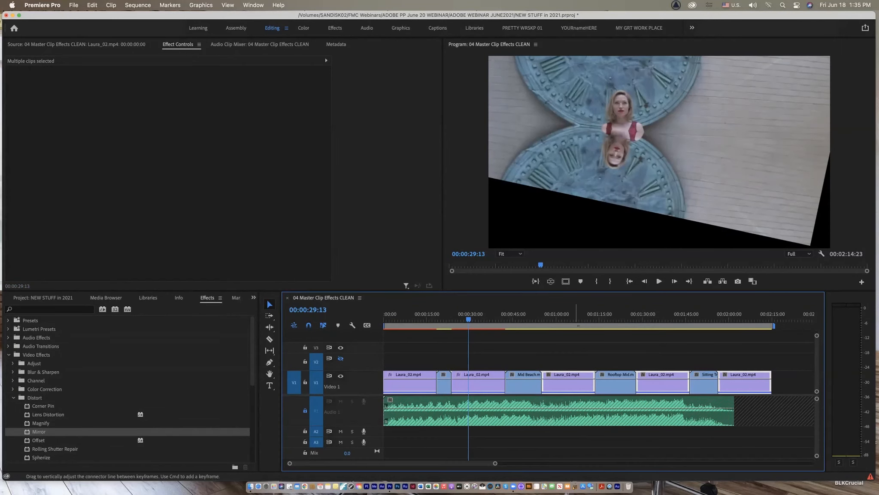
right_click(574, 382)
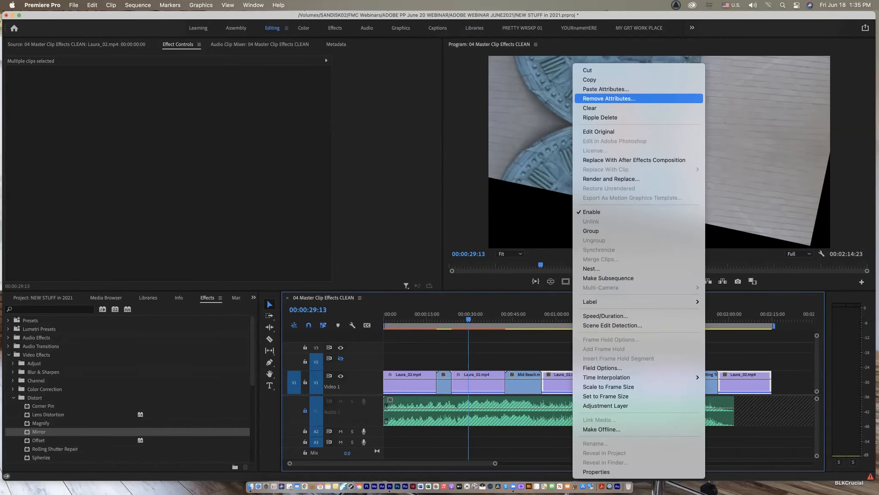
left_click(606, 89)
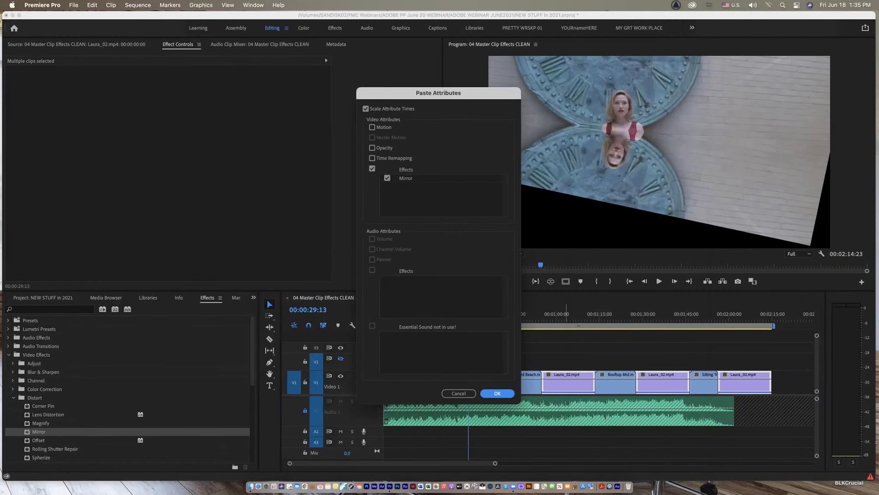
key("Return")
mouse_move(398, 318)
left_mouse_down()
mouse_move(756, 318)
mouse_move(394, 319)
left_mouse_up()
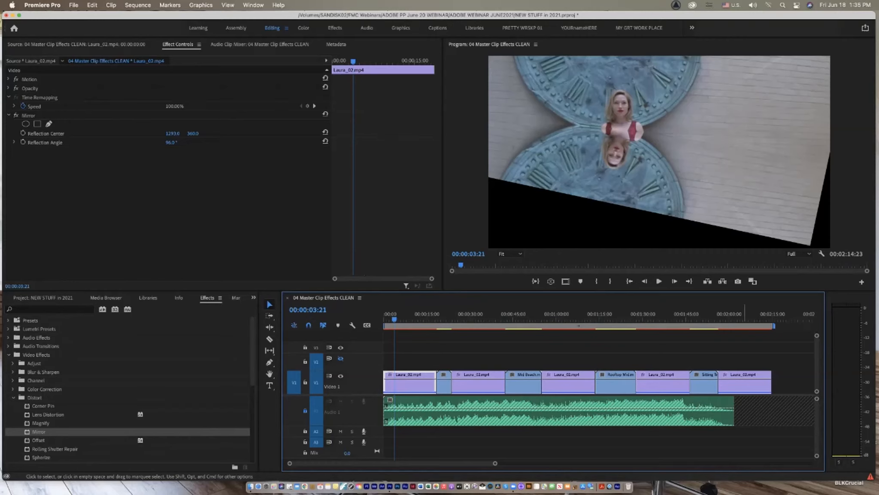
Step: Remove the Motion, Opacity, Time Remapping and effects attributes from every clip on V1 and check the picture
left_click(749, 381)
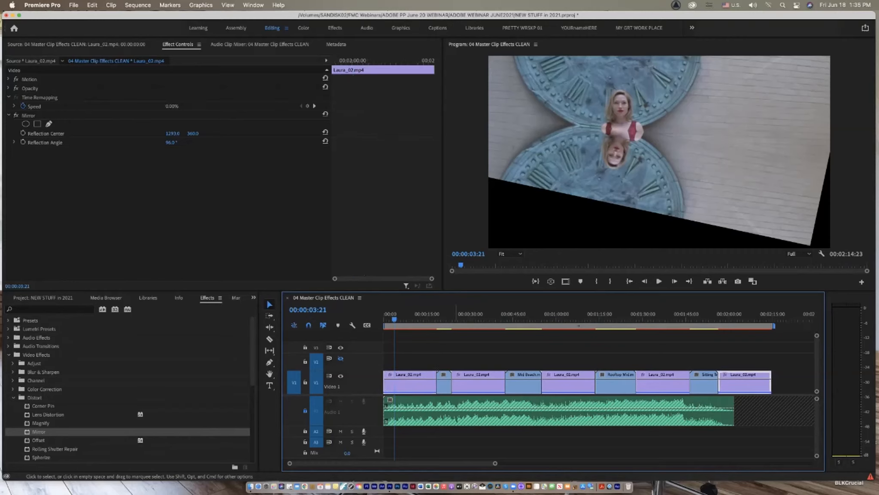
left_click_drag(802, 345, 383, 393)
right_click(400, 384)
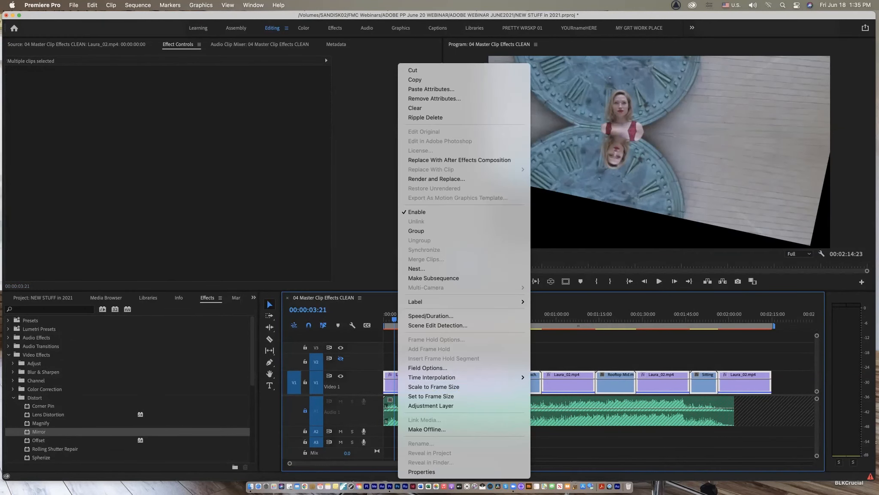
left_click(434, 98)
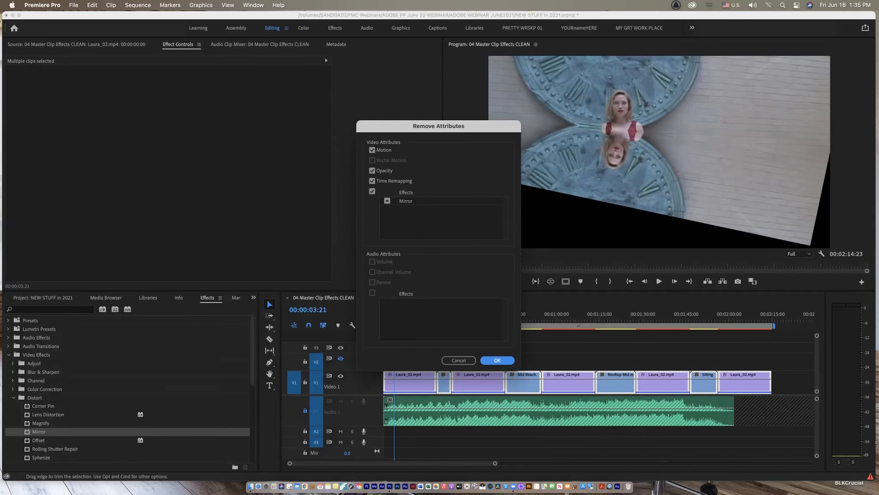
left_click(497, 360)
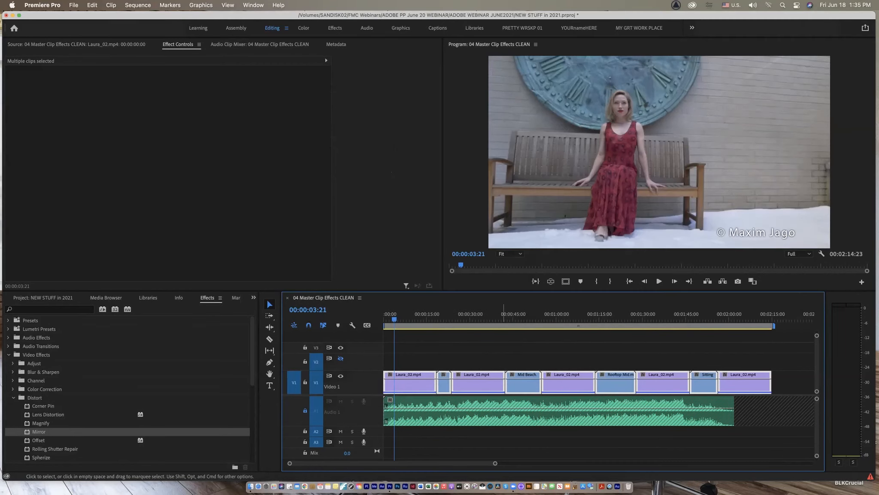
left_click(505, 359)
mouse_move(398, 318)
left_mouse_down()
mouse_move(406, 318)
mouse_move(383, 318)
mouse_move(414, 318)
left_mouse_up()
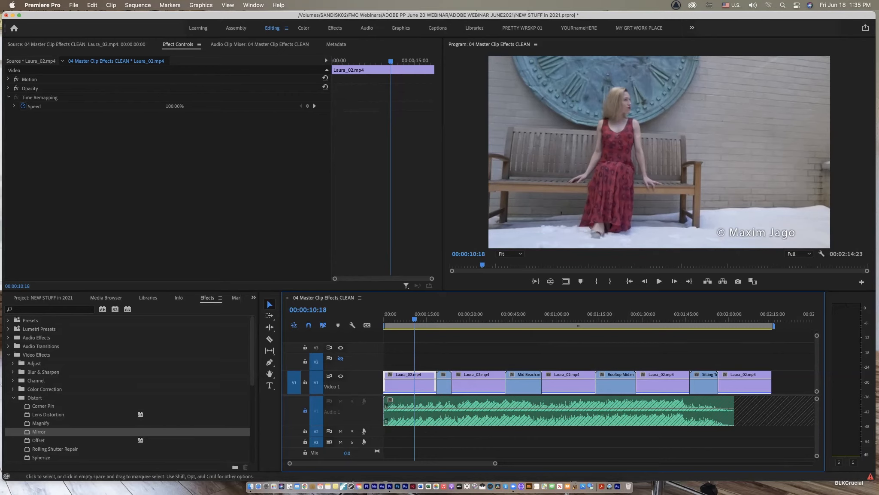
Step: Show the NEW STUFF in 2021 project and select its Adjustment Layer item
left_click(254, 297)
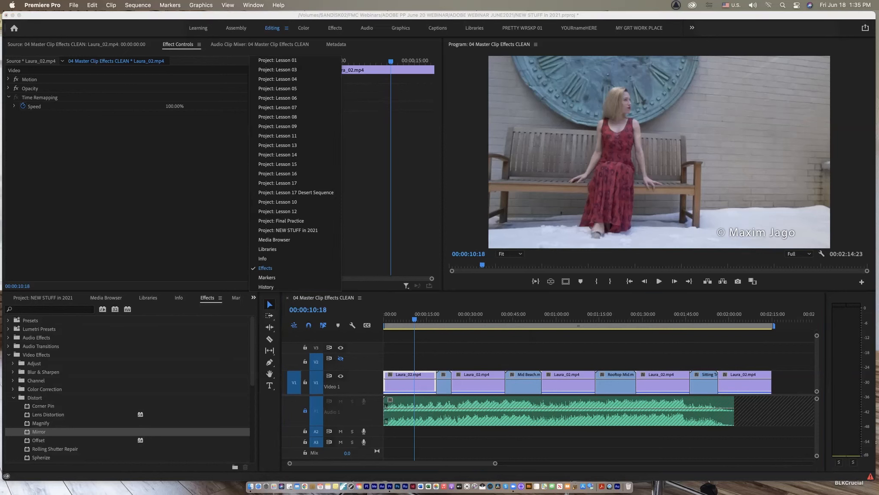
left_click(286, 231)
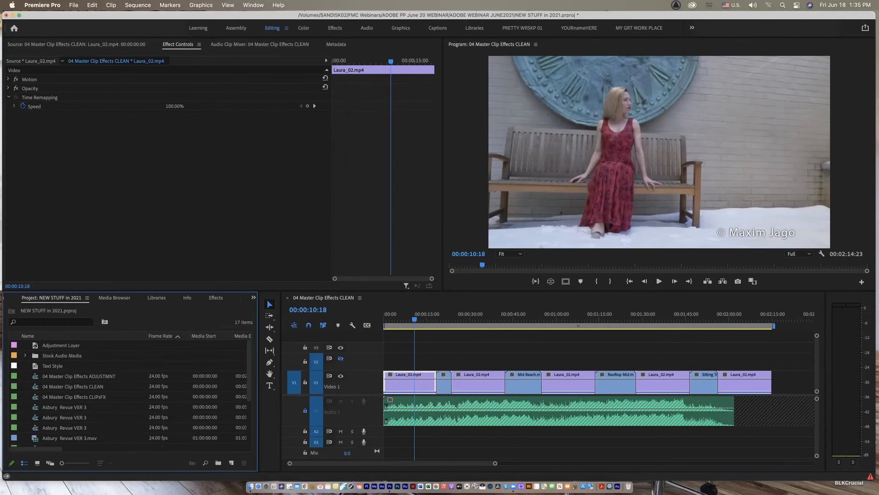
left_click(60, 345)
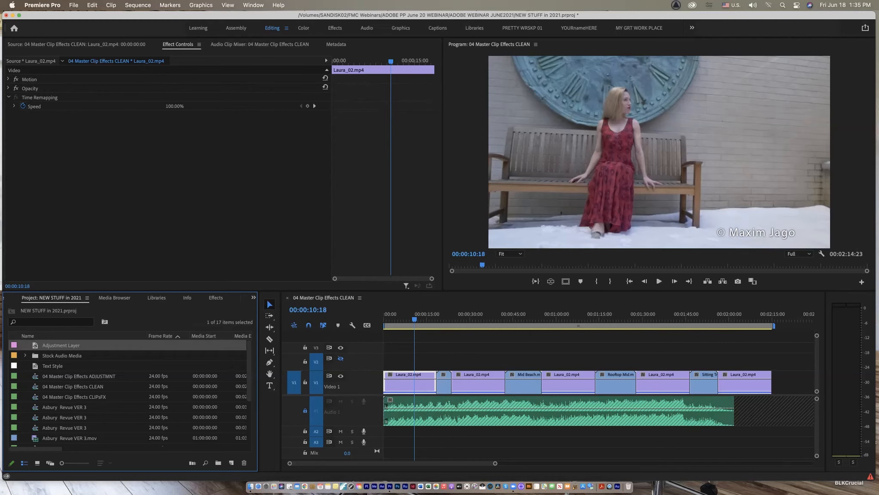
Step: Try to create a new adjustment layer in the maximized project listing
key("grave")
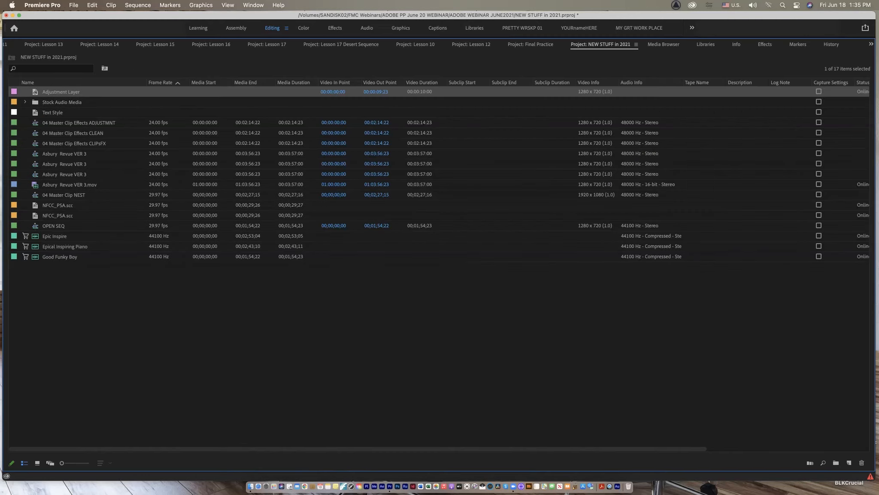
right_click(136, 300)
mouse_move(185, 339)
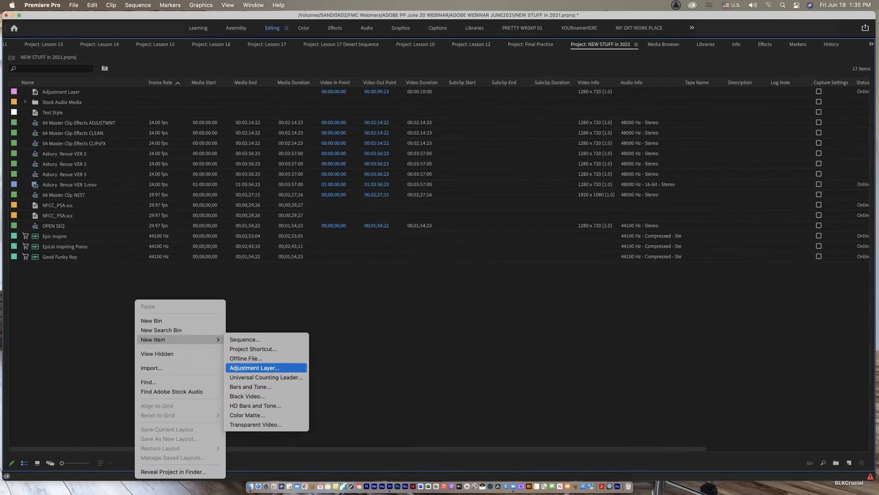
left_click(255, 367)
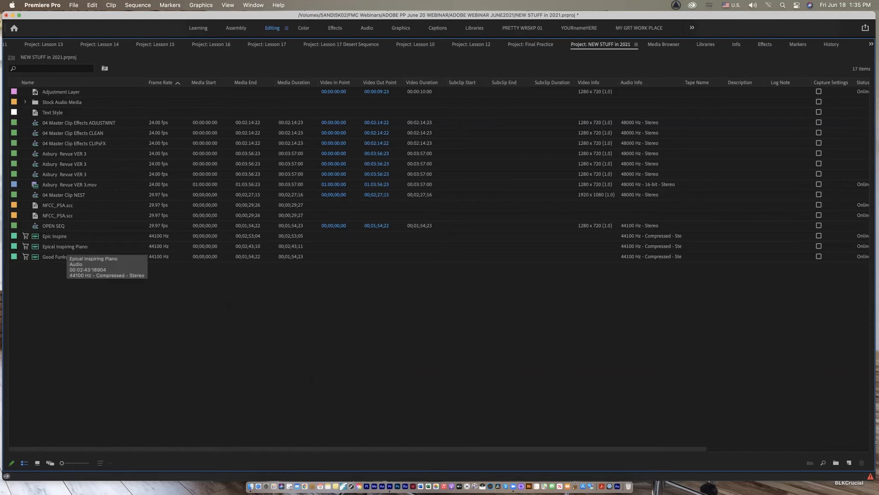
Step: Return to the full editing layout and place the existing Adjustment Layer at the start of track V2
key("grave")
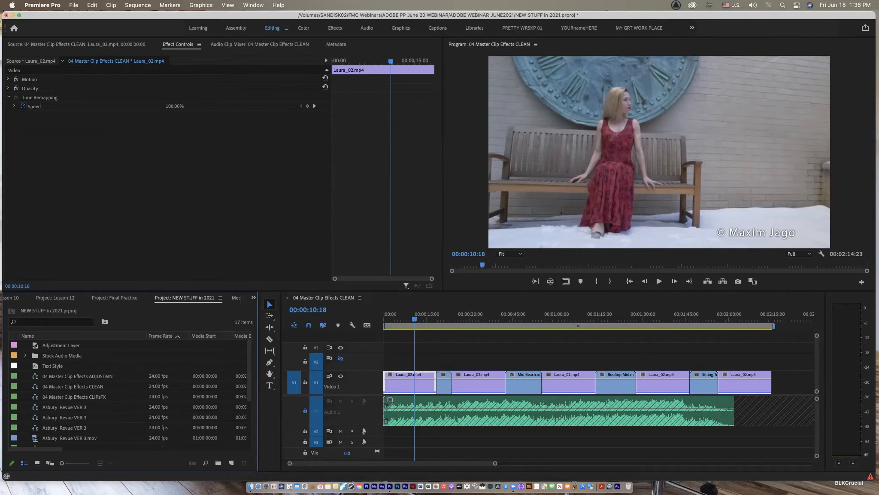
left_click_drag(61, 345, 391, 360)
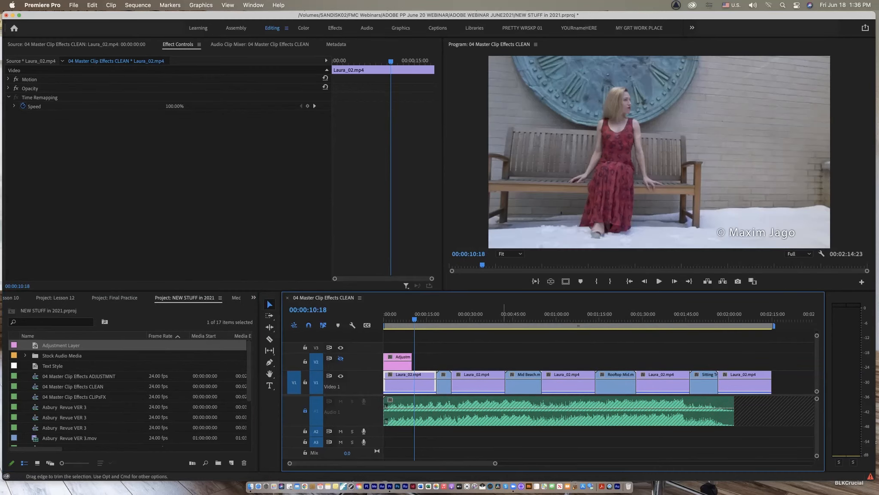
Step: Check the still image default duration in the Timeline preferences and cancel the dialog
key("super+comma")
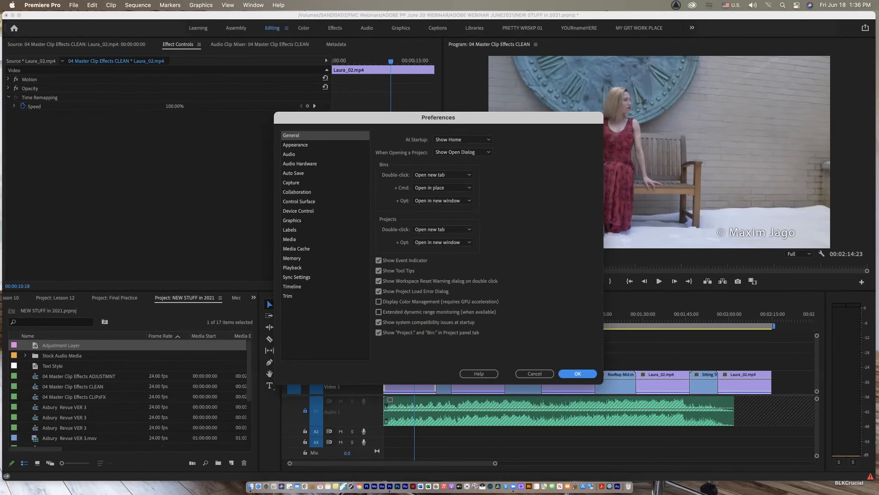
left_click(292, 287)
left_click(462, 166)
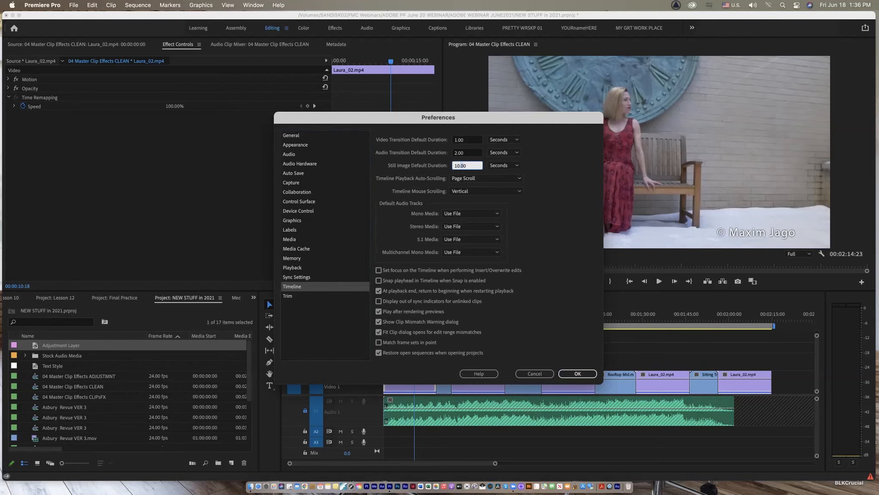
left_click(534, 373)
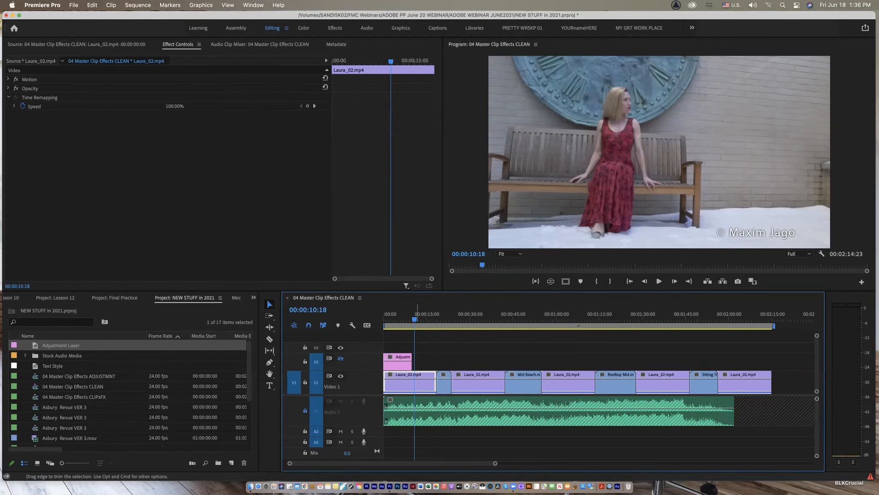
Step: Try extending the adjustment layer on V2 to just before the Mid Beach clip, and undo the trim
left_click(398, 361)
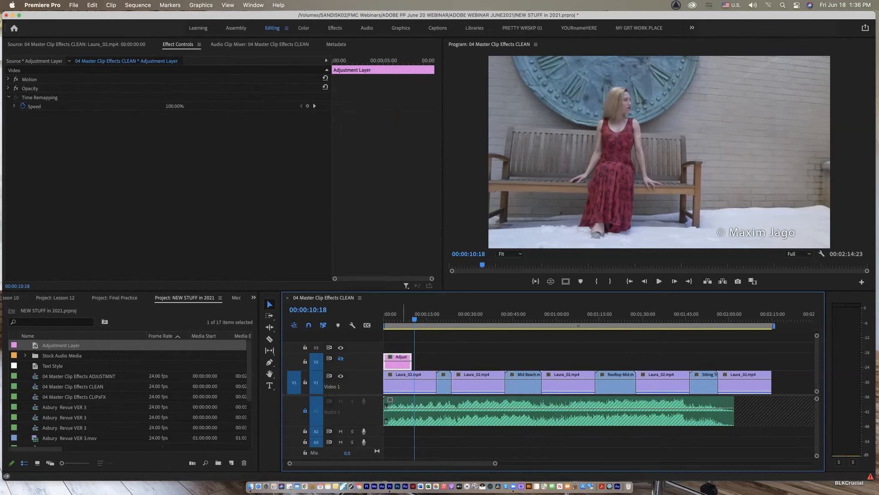
left_click(405, 317)
left_click(414, 361)
key("equal")
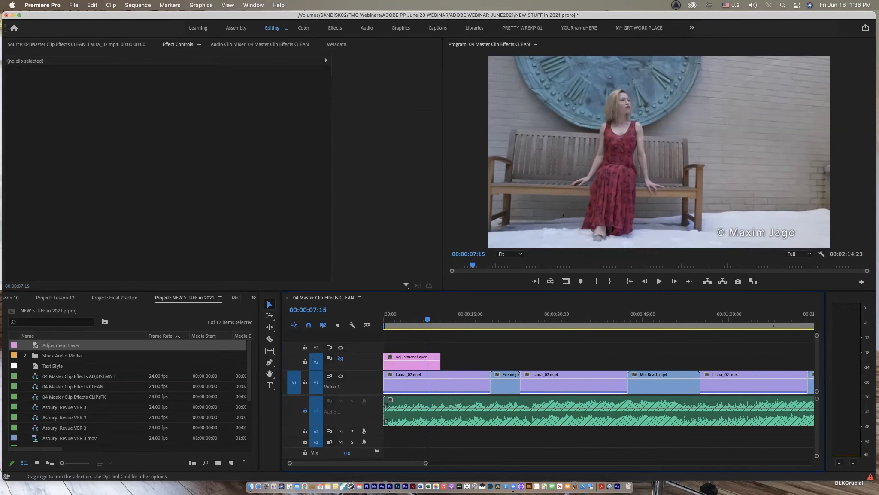
left_click_drag(441, 361, 617, 361)
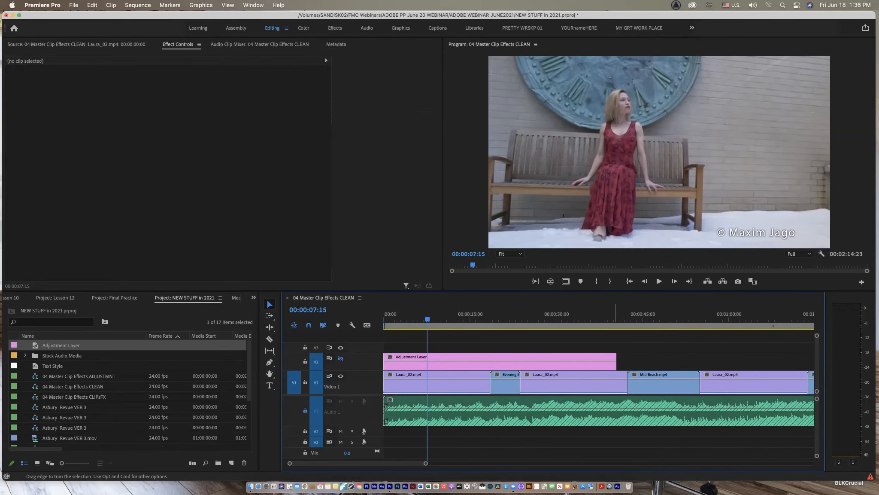
key("super+z")
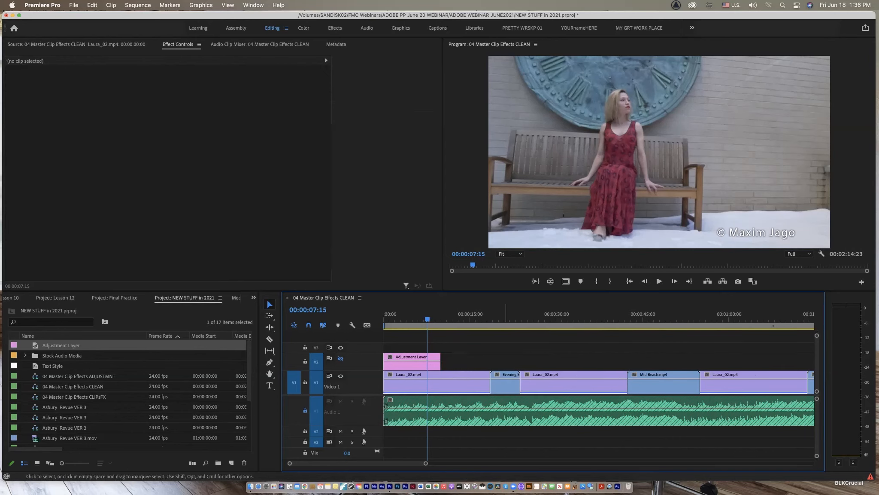
Step: Lock track V1 and extend the adjustment layer to the end of the sequence at 00:02:14:23
left_click_drag(502, 313, 766, 313)
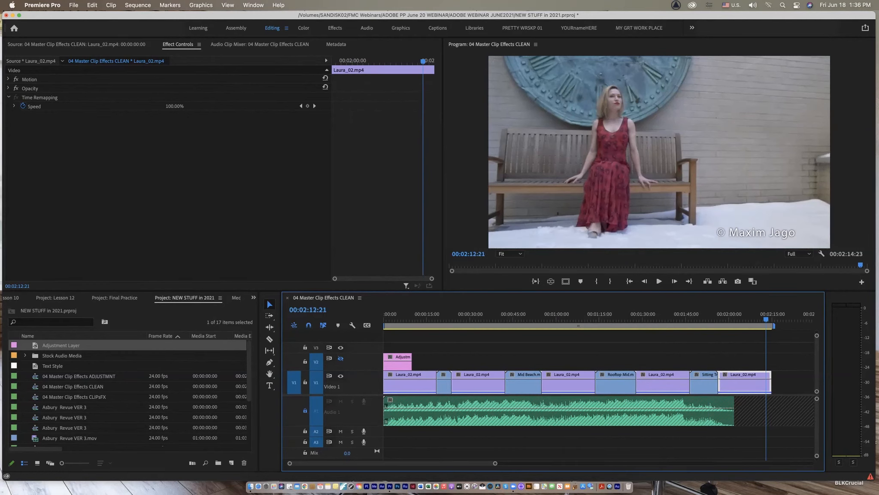
key("End")
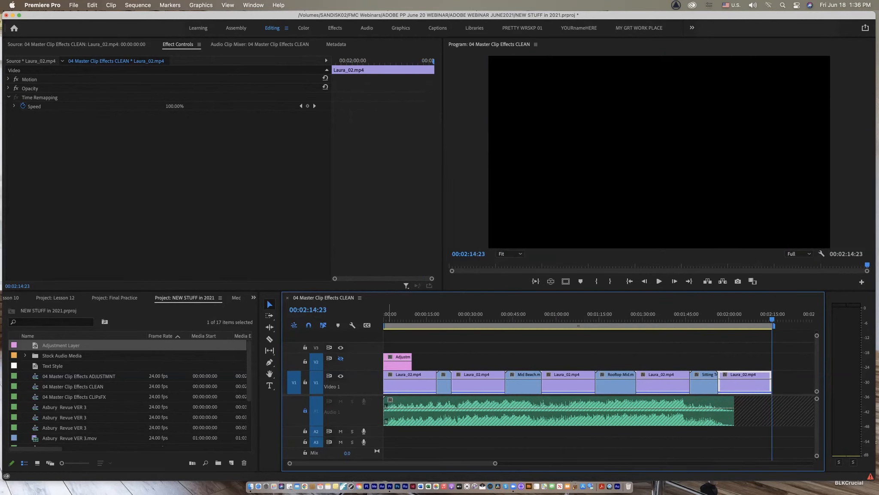
left_click(305, 382)
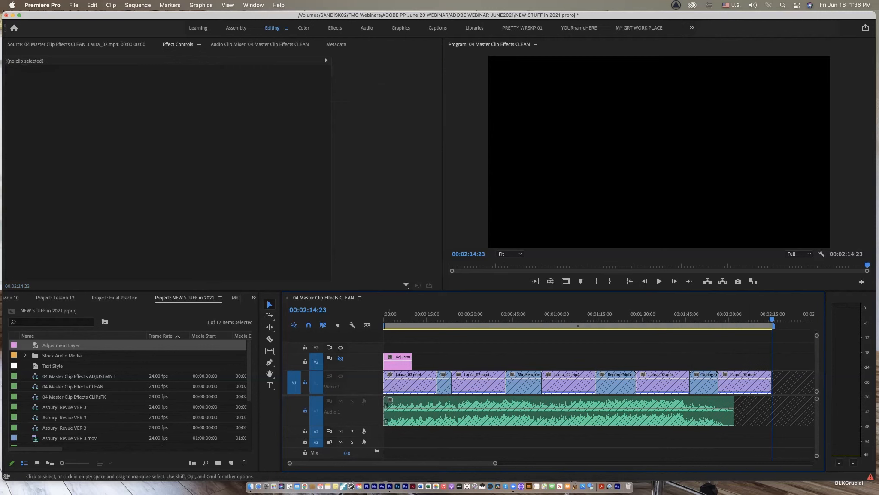
left_click_drag(412, 361, 772, 360)
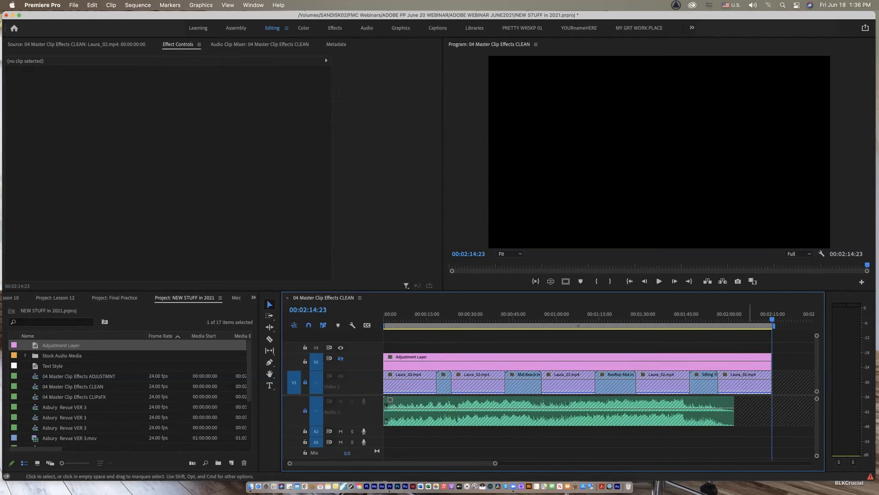
Step: Ripple trim the adjustment layer's end back to 00:00:29:20 and trim its start at 00:00:18:23
left_click(558, 363)
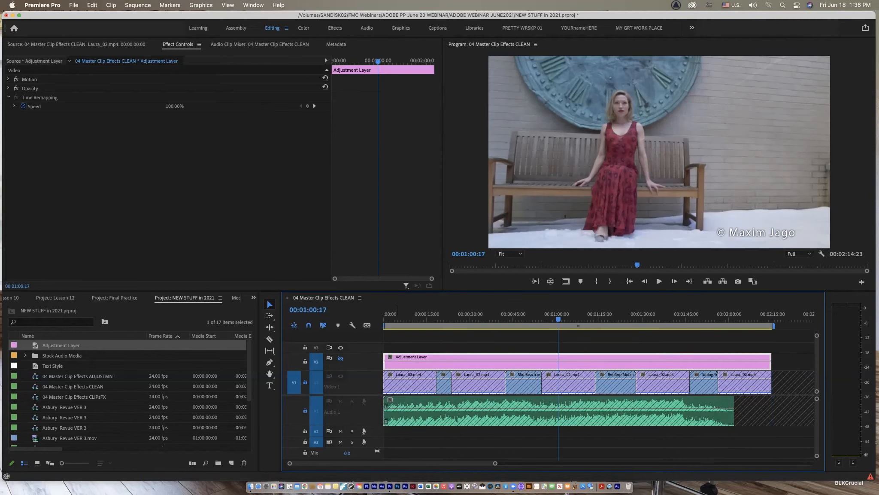
key("w")
left_click(469, 319)
key("w")
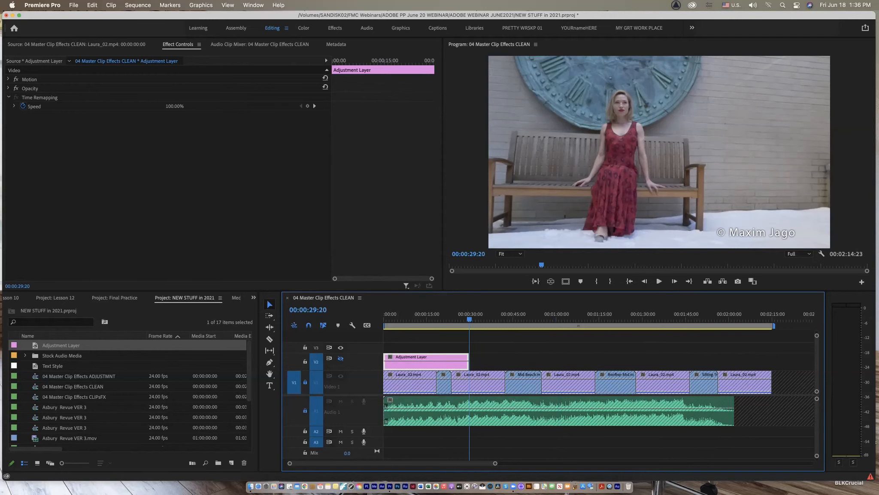
left_click(438, 320)
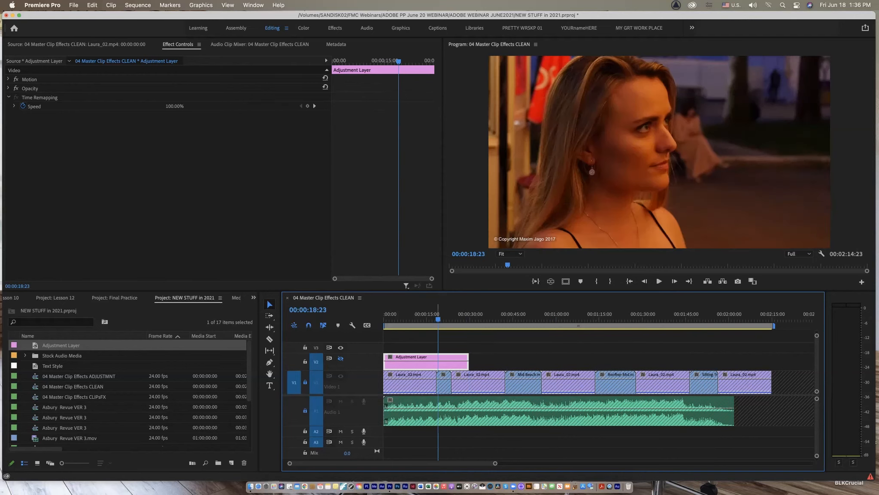
key("q")
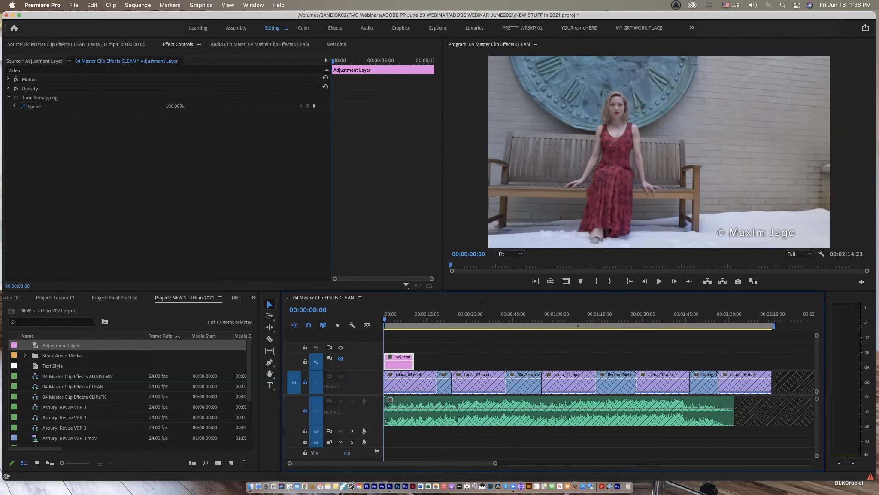
Step: Step through the edit points to the sequence end and extend the adjustment layer's end to the playhead at 00:02:14:23
key("Down")
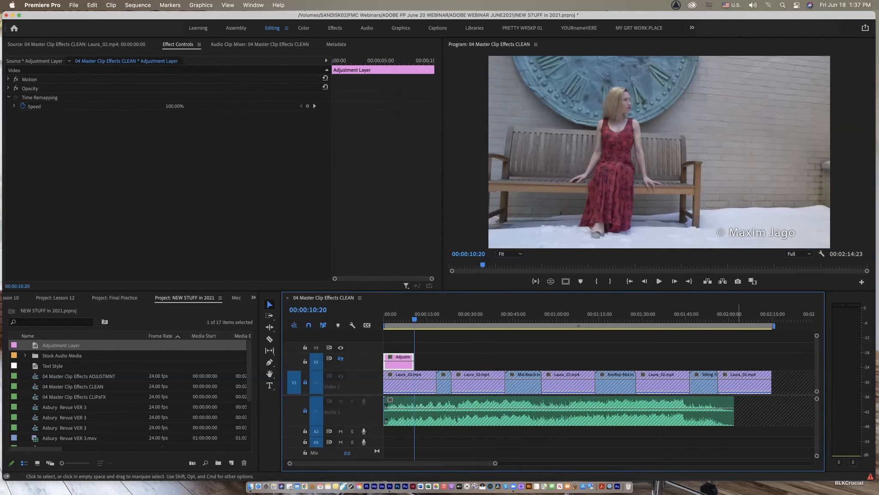
key("Down")
key("Down")
key("Down")
key("Down")
key("Down")
key("Down")
key("Down")
key("Down")
key("Down")
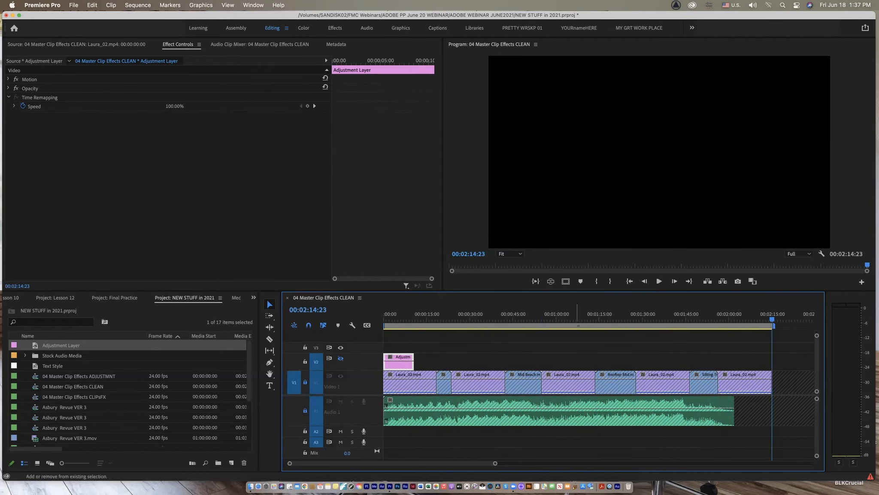
key("shift+w")
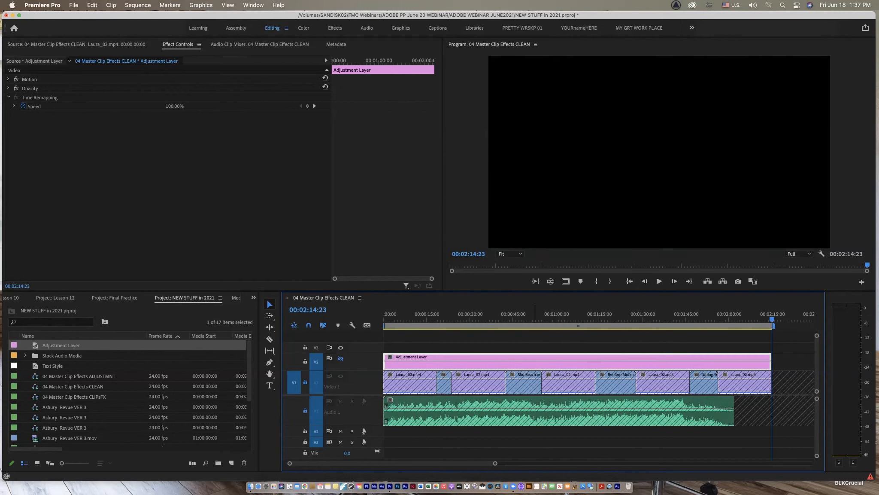
Step: Park on the Mid Beach clip and browse the Cinematic looks among the Lumetri presets in the effects library
left_click(533, 318)
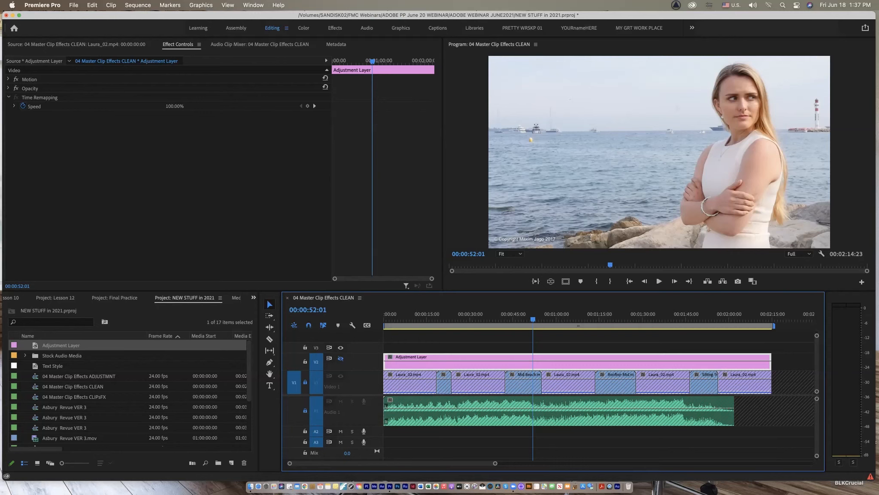
left_click(253, 297)
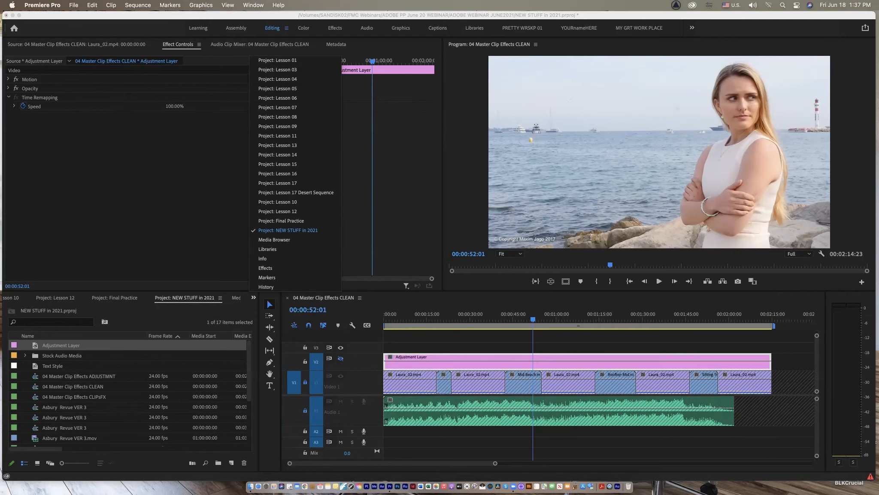
left_click(266, 267)
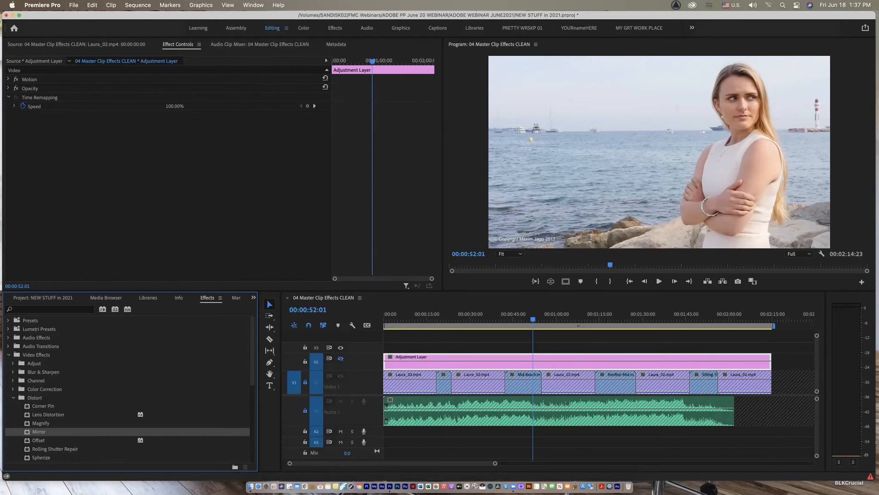
left_click(9, 354)
left_click(8, 329)
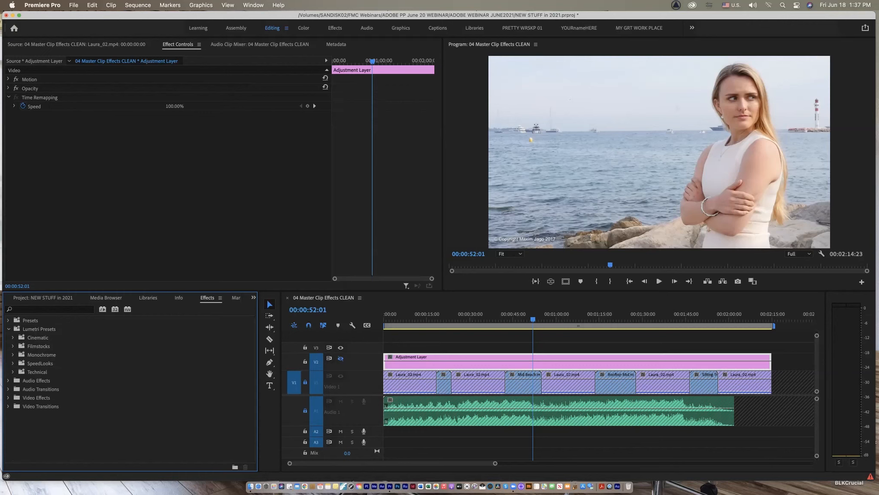
left_click(13, 337)
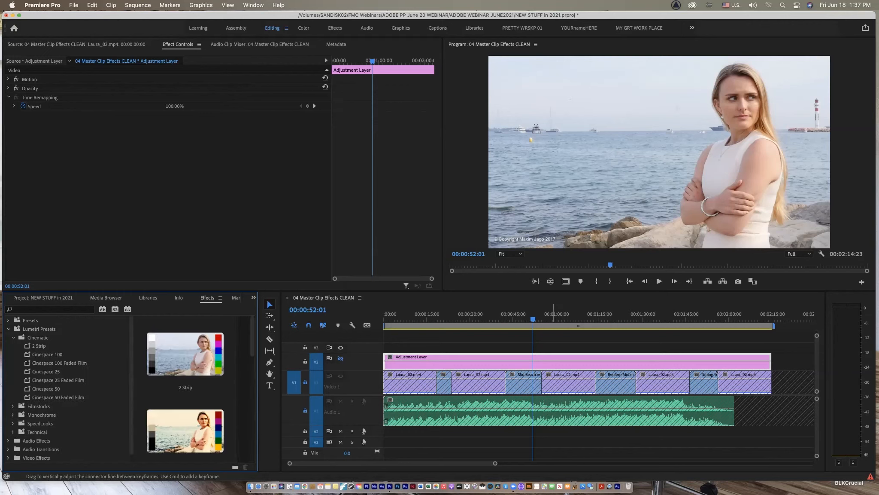
left_click(528, 315)
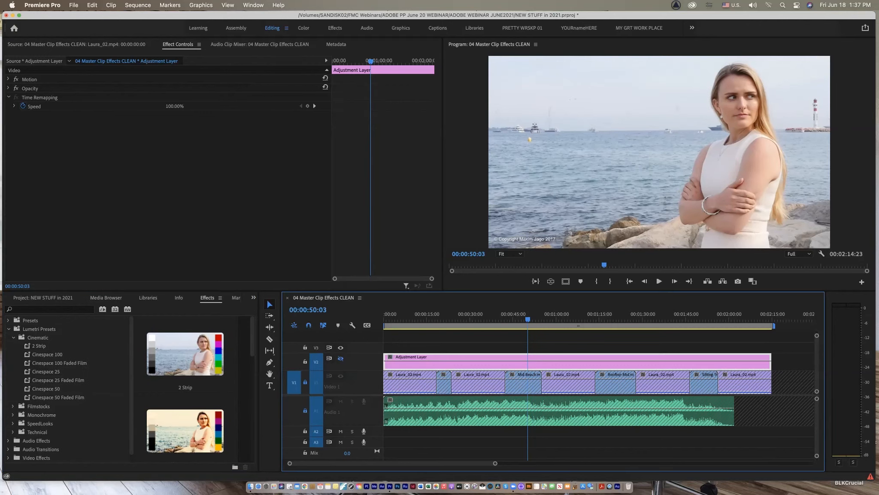
left_click(13, 337)
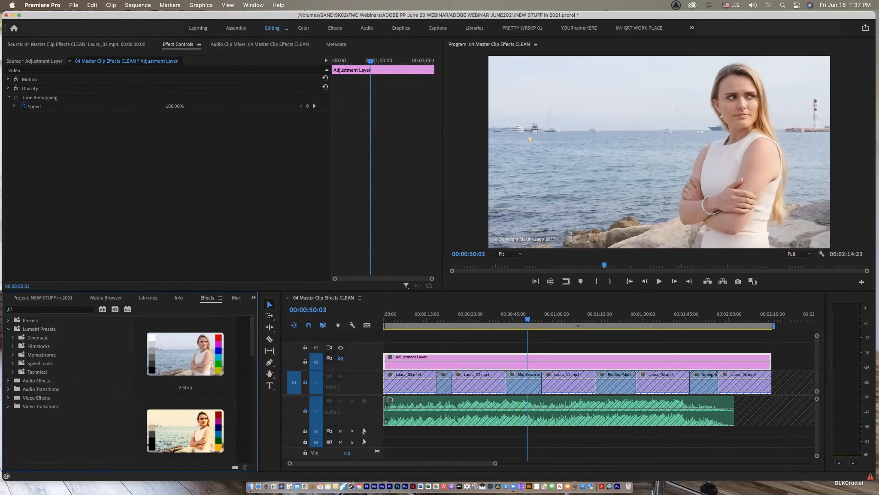
Step: Switch to the Color workspace and shape the adjustment layer's white RGB curve into an S with raised highlights and lowered shadows
left_click(509, 361)
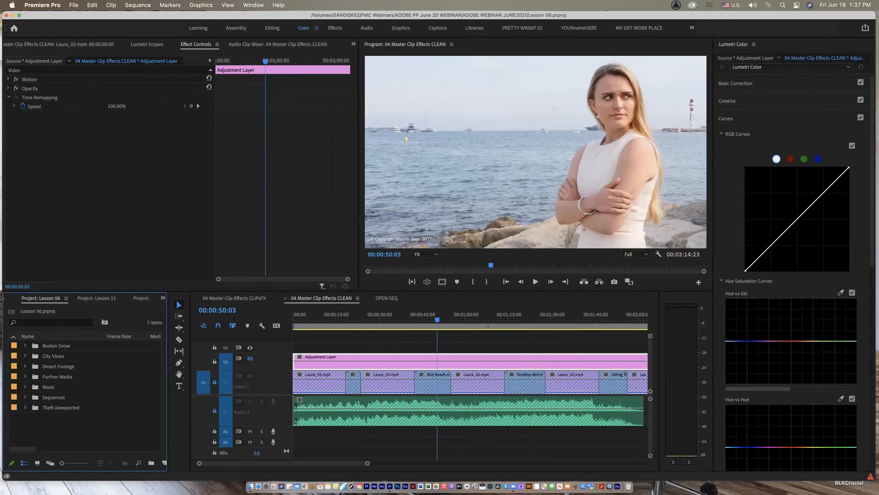
left_click_drag(818, 198, 808, 189)
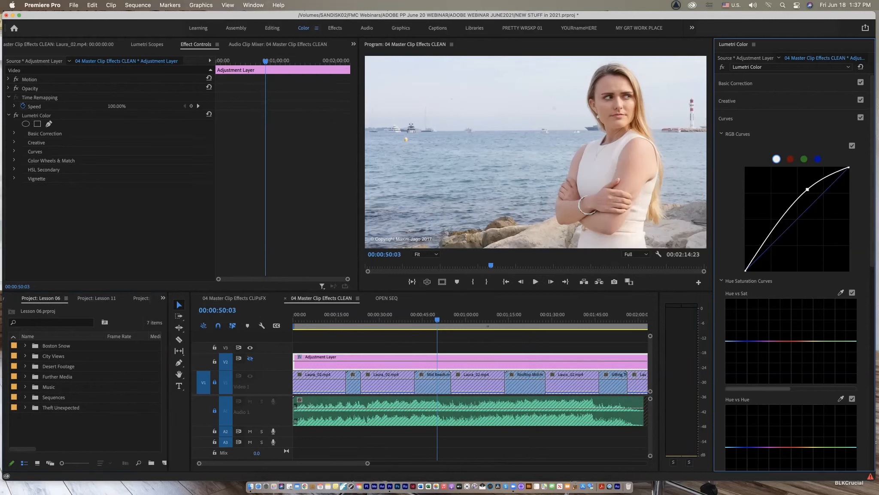
left_click_drag(778, 226, 778, 249)
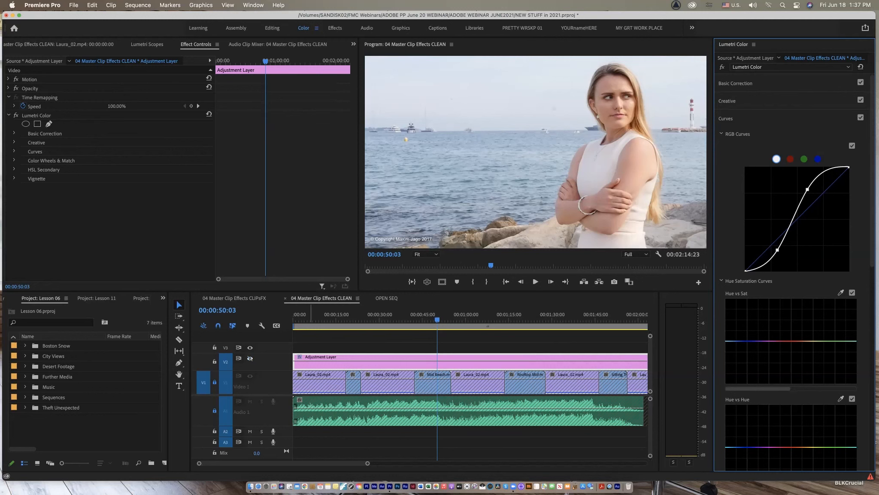
Step: Enable V2's output and unlock V1, then slightly lower the white curve's upper point while viewing the evening clip at 00:00:21:22
left_click(250, 358)
left_click_drag(437, 319, 344, 319)
left_click_drag(807, 189, 803, 195)
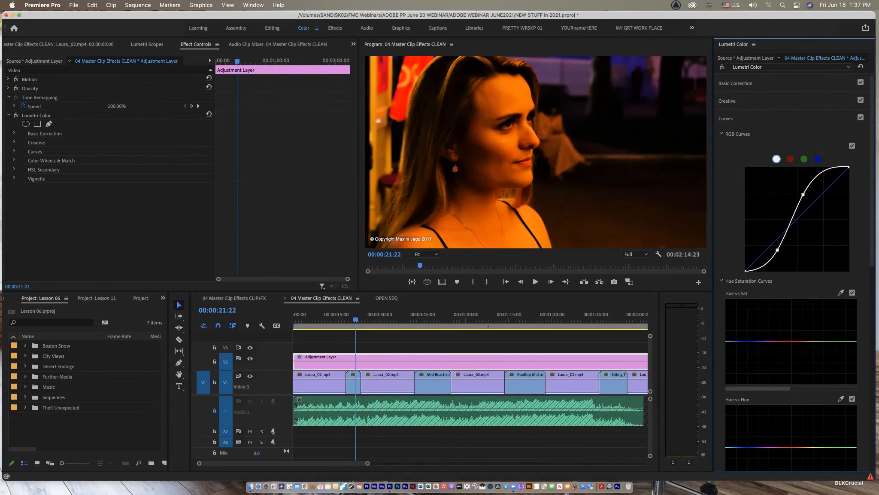
Step: Bend the adjustment layer's red curve down and blue curve up, and check the cool grade at 00:00:17:04
left_click(790, 159)
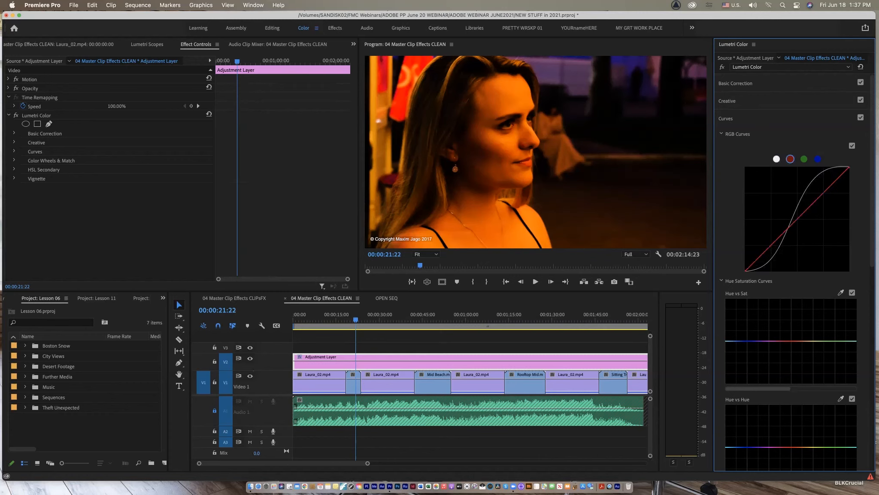
left_click_drag(795, 221, 785, 206)
left_click(817, 159)
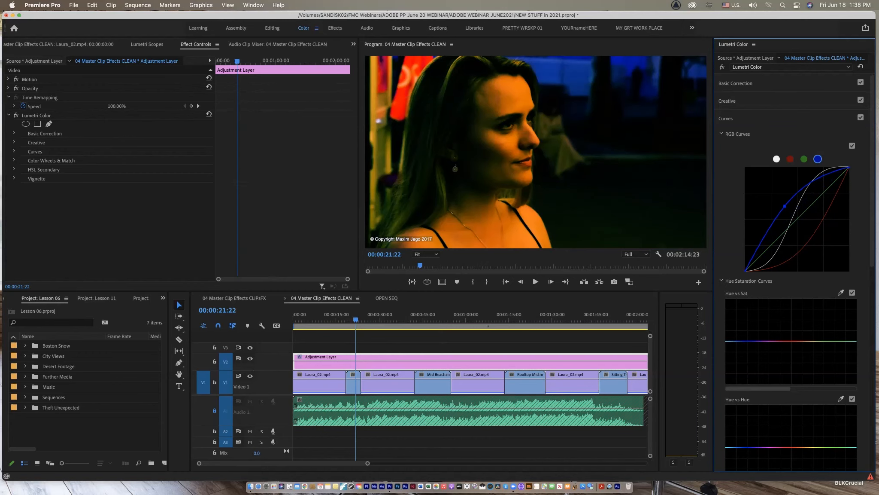
mouse_move(344, 318)
left_mouse_down()
mouse_move(320, 319)
mouse_move(600, 319)
mouse_move(342, 320)
left_mouse_up()
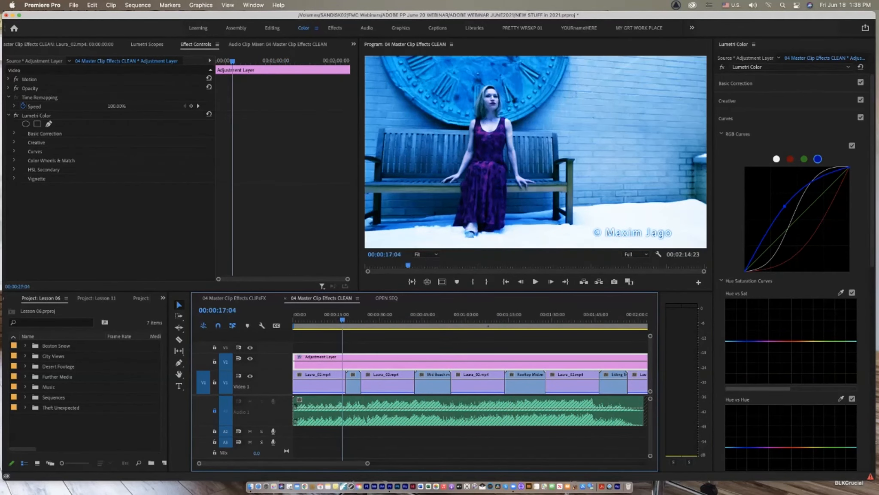
Step: Reset the Color workspace to its saved layout and turn off V2's output to compare the ungraded picture
left_click(253, 5)
mouse_move(258, 18)
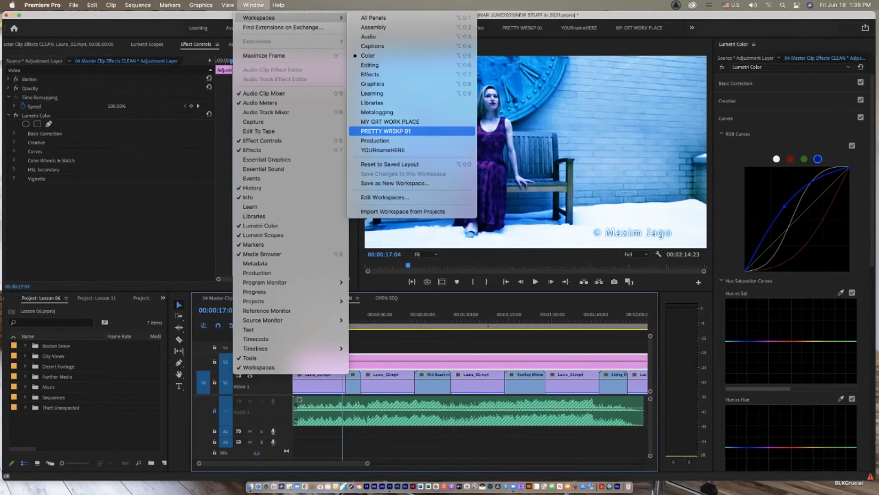
left_click(389, 164)
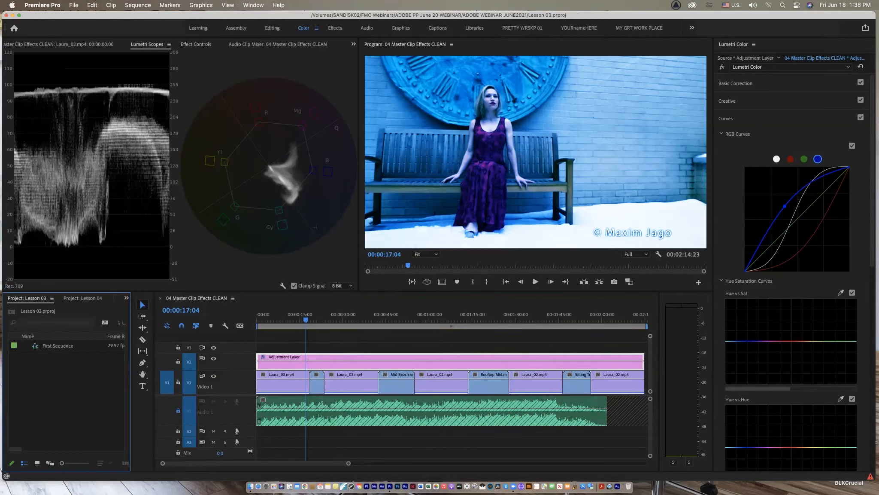
left_click(213, 358)
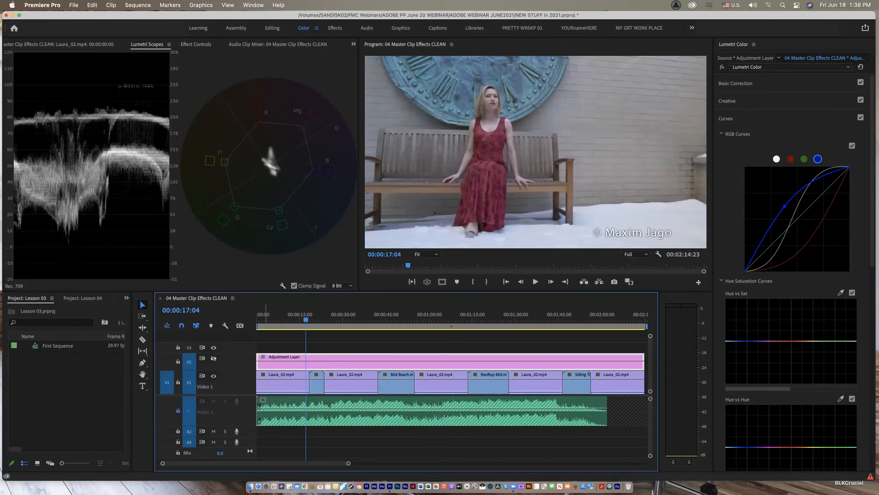
Step: Turn V2's output back on and reset the Color workspace to its saved layout
left_click(213, 359)
left_click(254, 5)
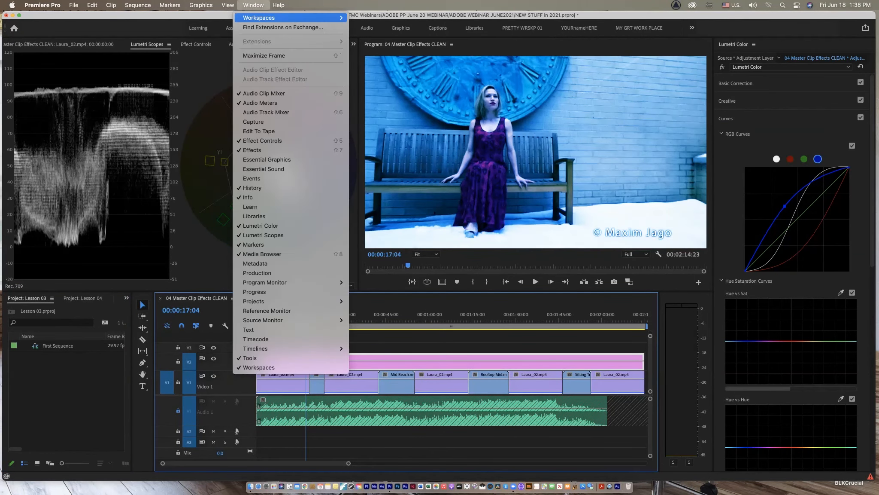
mouse_move(275, 17)
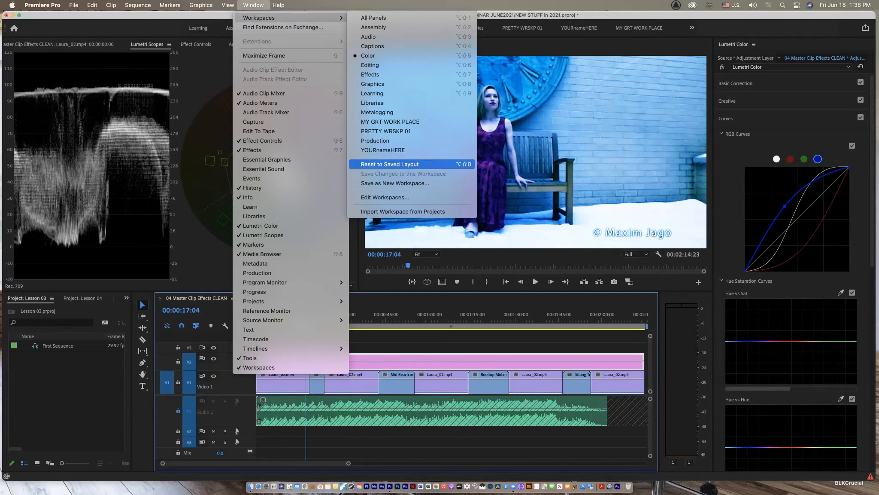
left_click(390, 164)
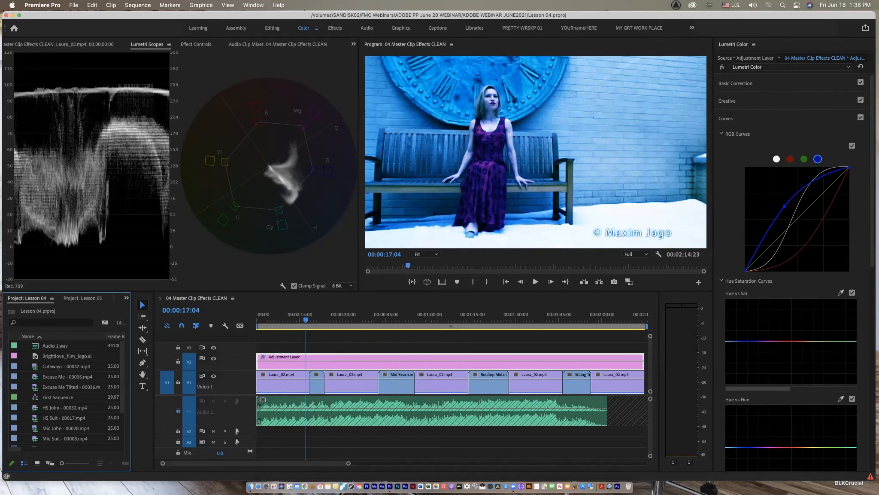
Step: Reveal the open sequence in its project and rename it 04 Master Clip Effects CONT ADJAN
left_click(232, 298)
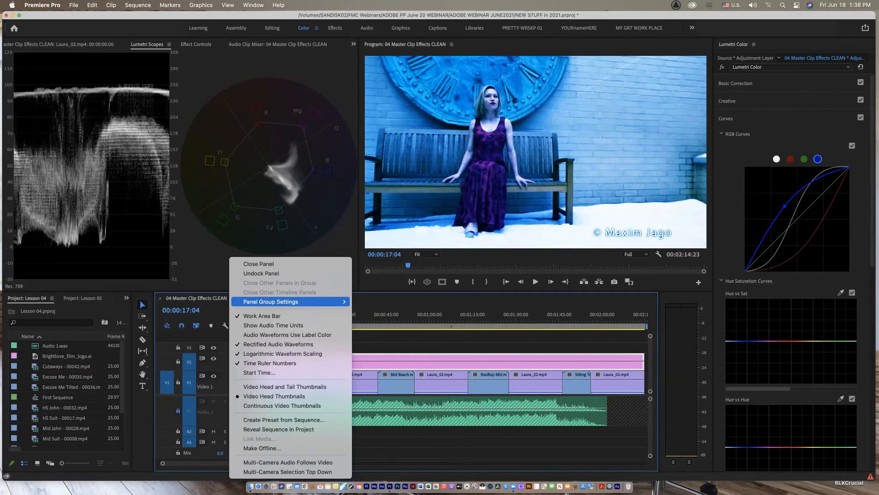
key("Down")
key("Down")
key("Down")
key("Down")
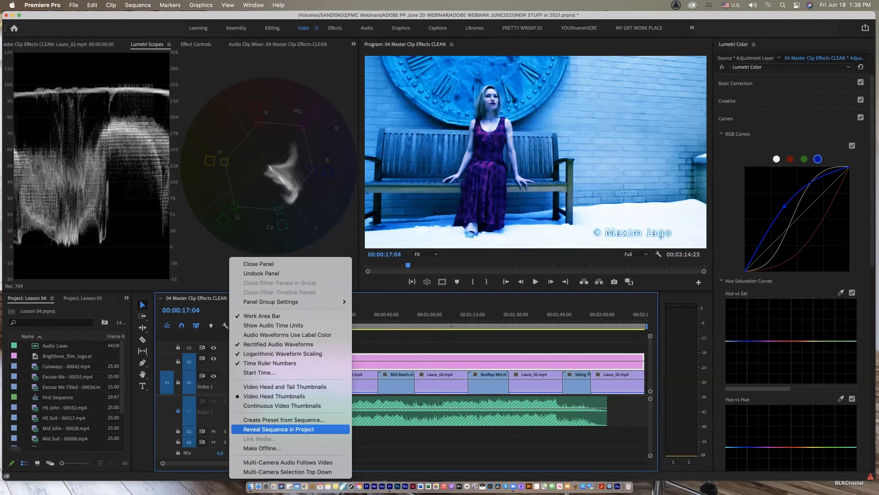
key("Return")
key("Return")
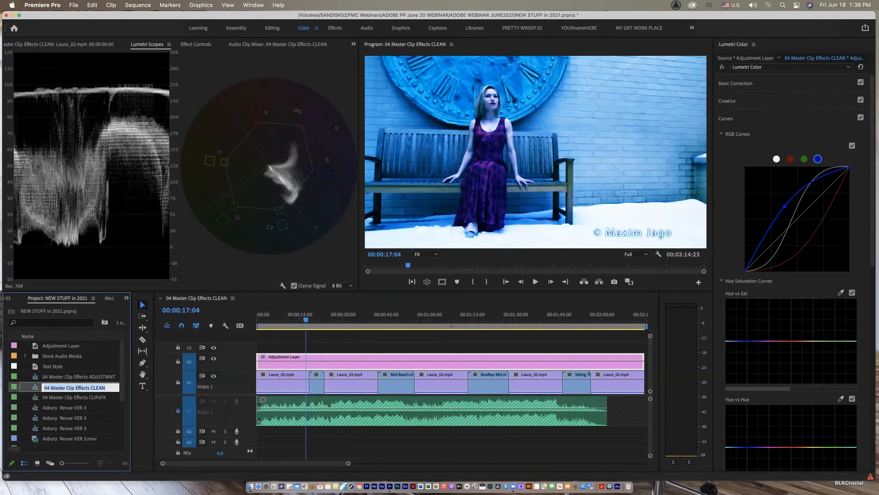
double_click(98, 387)
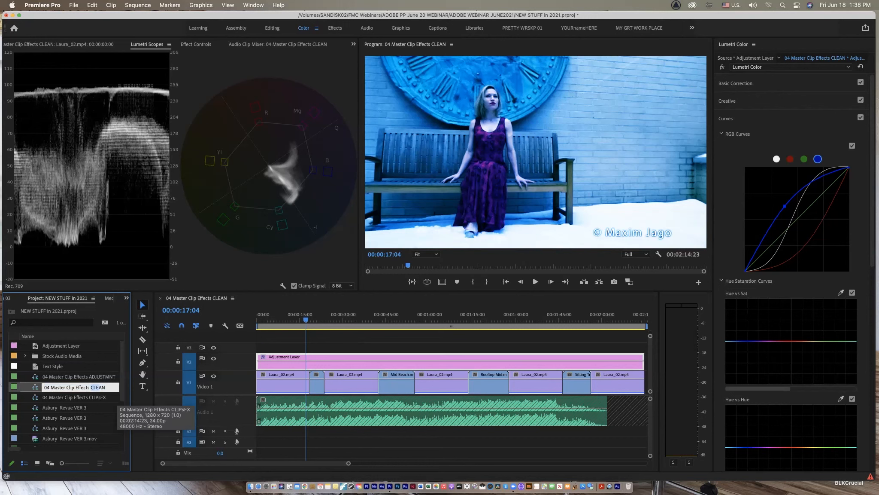
type("CONT ADJ")
key("Return")
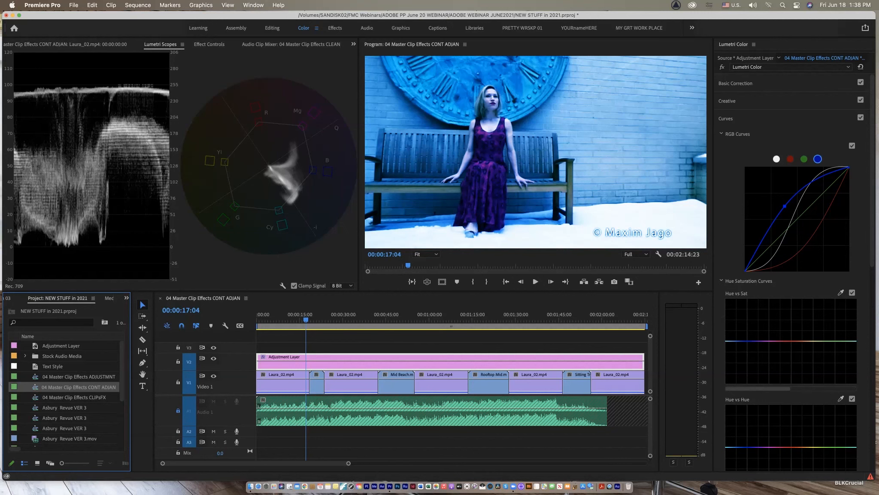
Step: Create a new sequence named WEBINAR 4U with the custom preset THE 4 GUYS
key("shift+3")
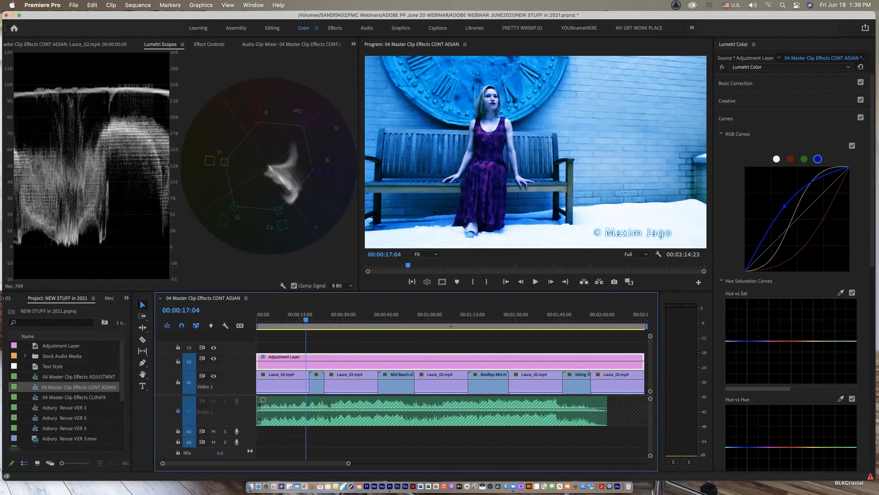
key("super+n")
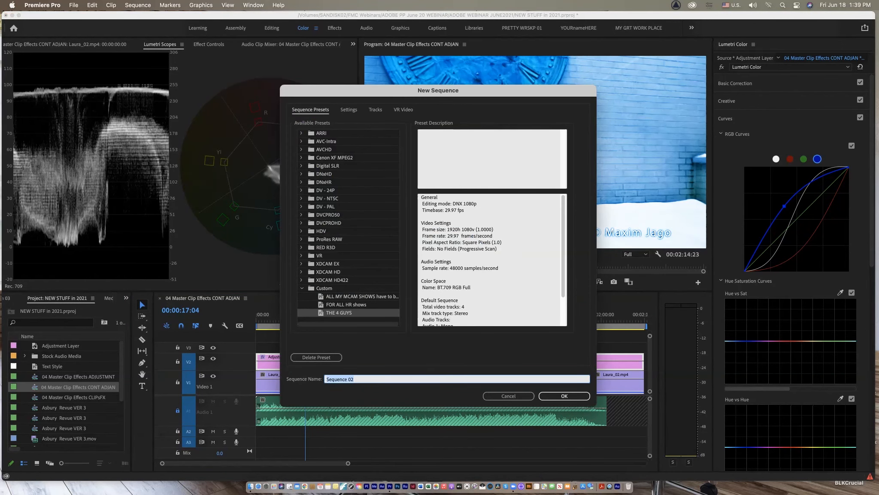
key("Tab")
key("shift+Tab")
type("WEBINAR 4U")
key("Return")
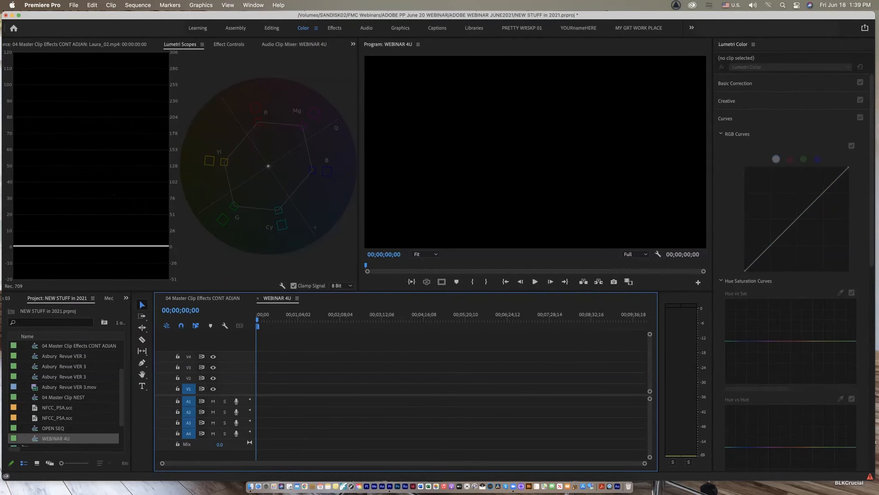
Step: Nest the 04 Master Clip Effects CONT ADJAN sequence at the start of WEBINAR 4U's V1, keeping the existing sequence settings
scroll(65, 390, "up", 4)
left_click_drag(77, 386, 257, 394)
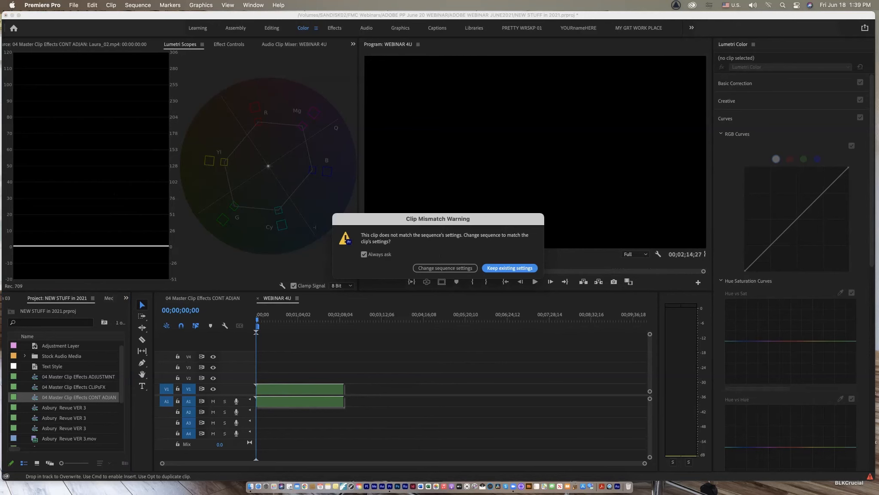
key("Return")
Step: Set the nested sequence clip to frame size and check the picture at 00;01;26;19
left_click_drag(276, 320, 286, 319)
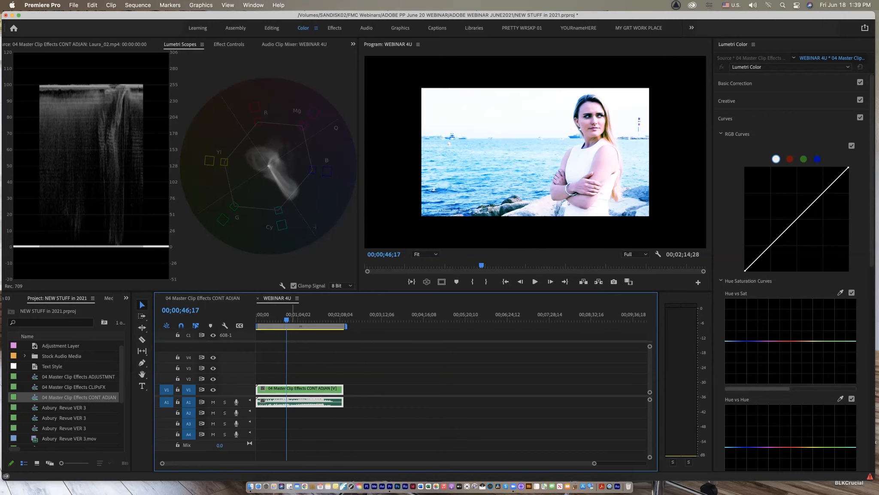
right_click(303, 388)
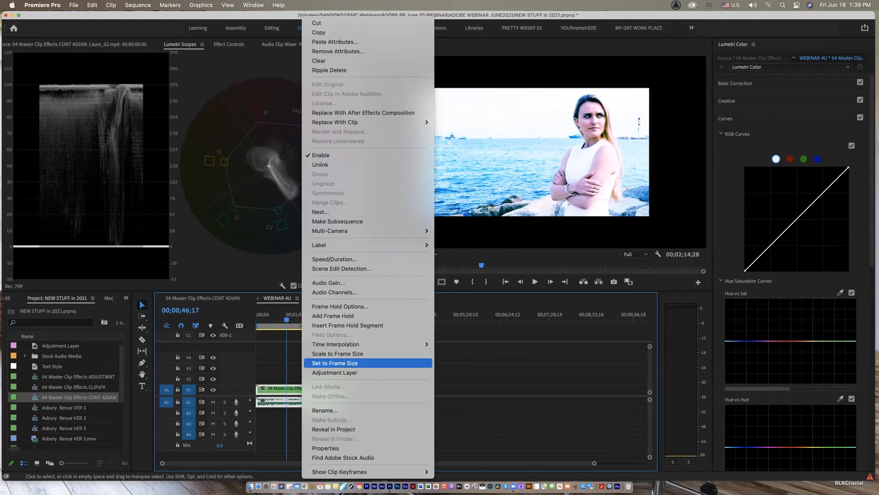
left_click(335, 363)
left_click(323, 320)
left_click_drag(323, 320, 313, 319)
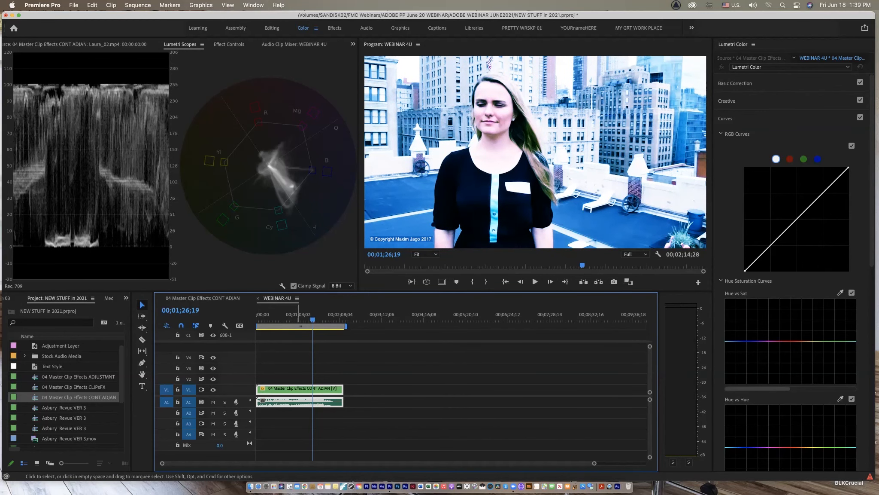
Step: Open the nested sequence, turn off V2's output, and return to WEBINAR 4U to compare the picture
double_click(299, 389)
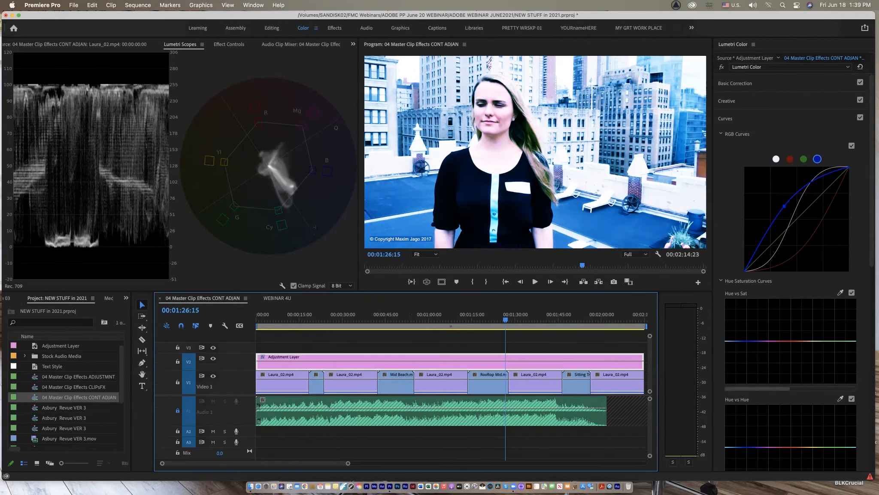
left_click(213, 358)
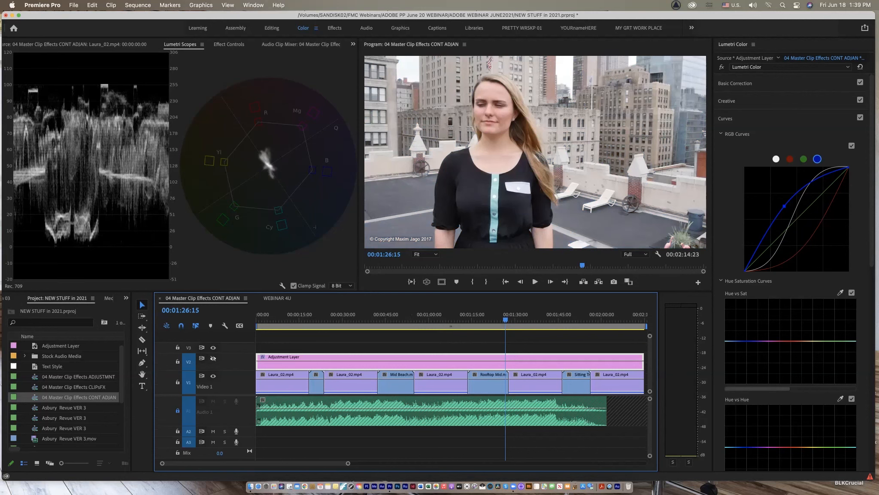
left_click(277, 298)
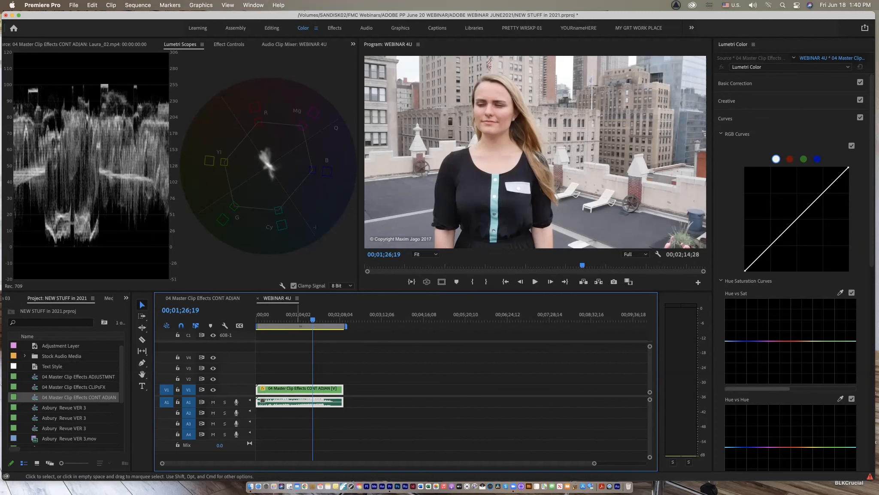
Step: Reopen the nested sequence, turn V2's output back on, and return to WEBINAR 4U
double_click(302, 389)
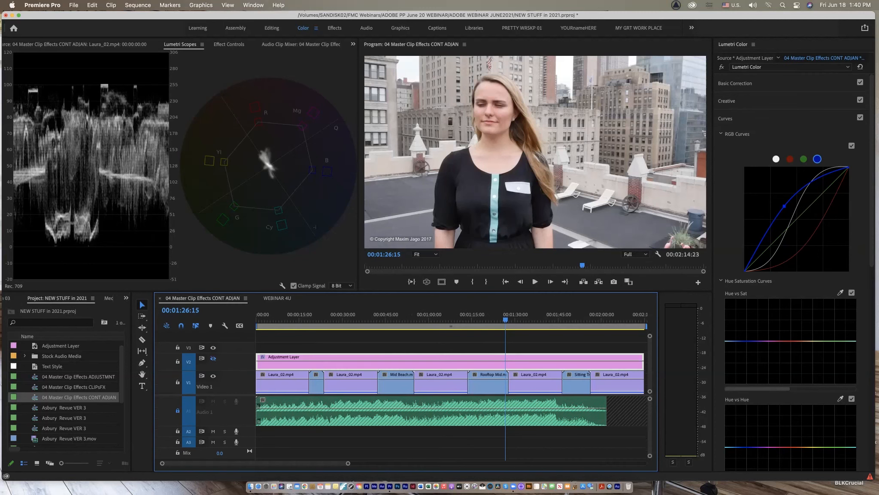
left_click(213, 358)
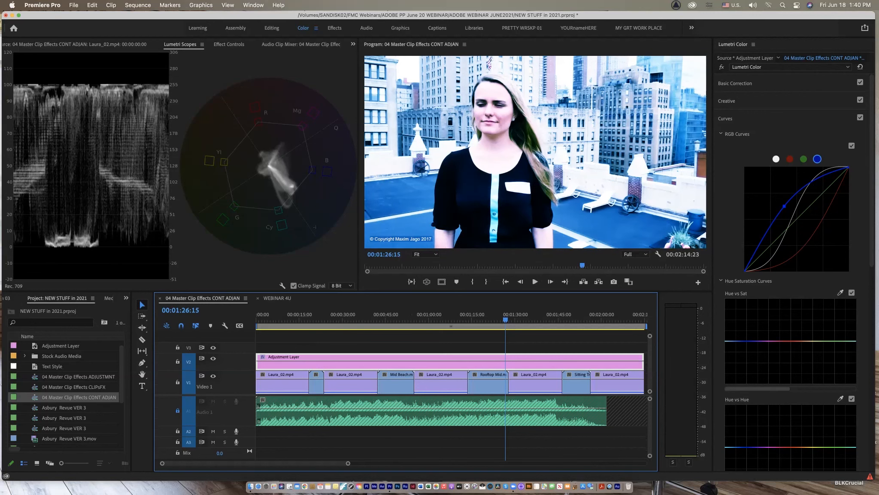
left_click(277, 298)
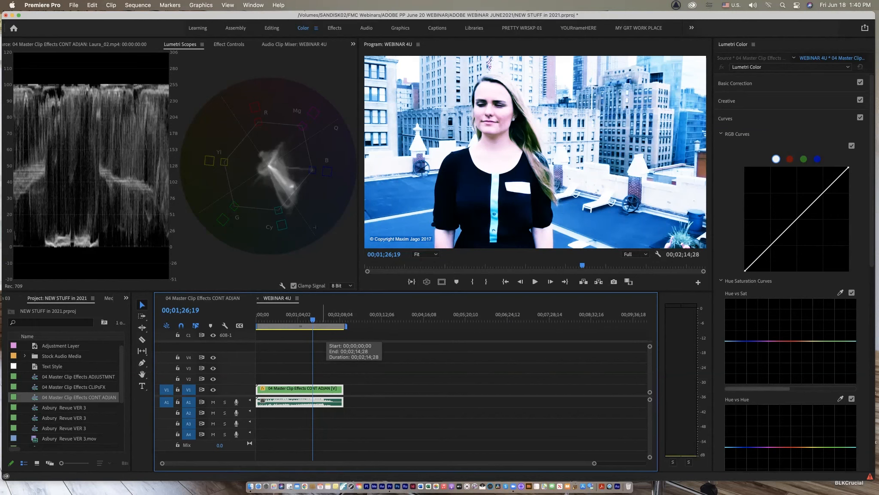
Step: View the graded nest at 00;01;37;04, fit the whole sequence in the timeline and expand its tracks
mouse_move(312, 320)
left_mouse_down()
mouse_move(276, 320)
mouse_move(327, 319)
mouse_move(320, 319)
left_mouse_up()
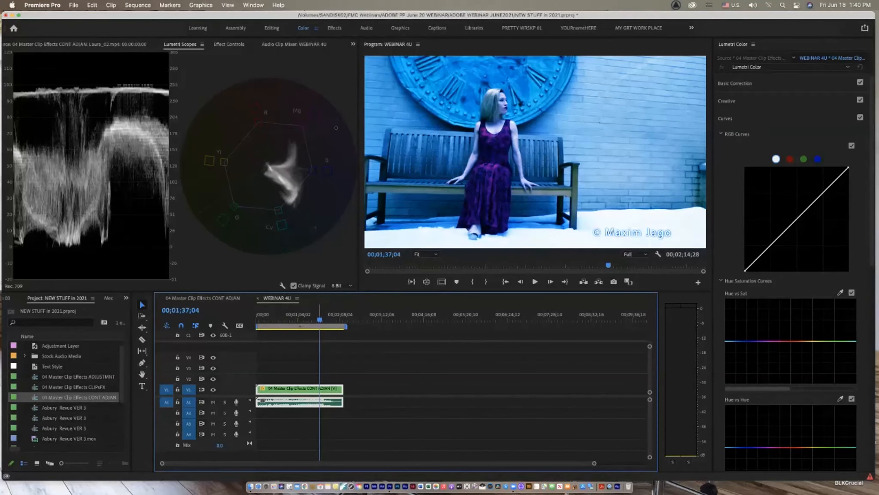
key("backslash")
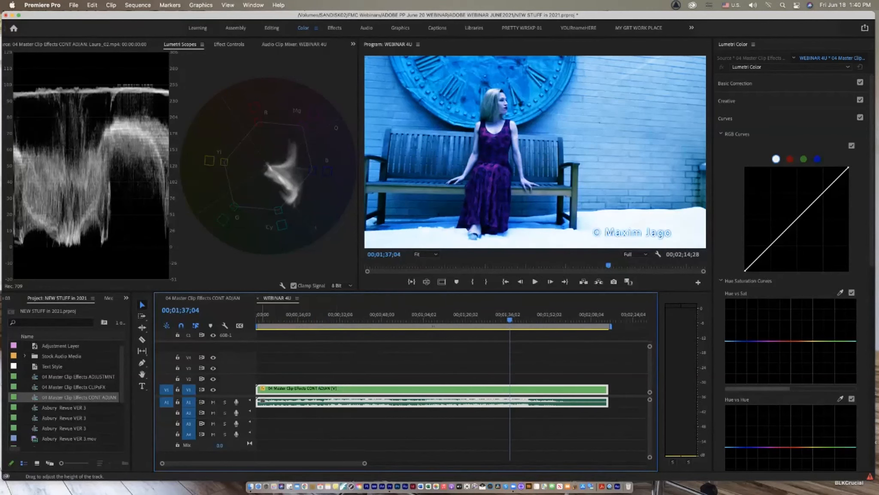
key("shift+equal")
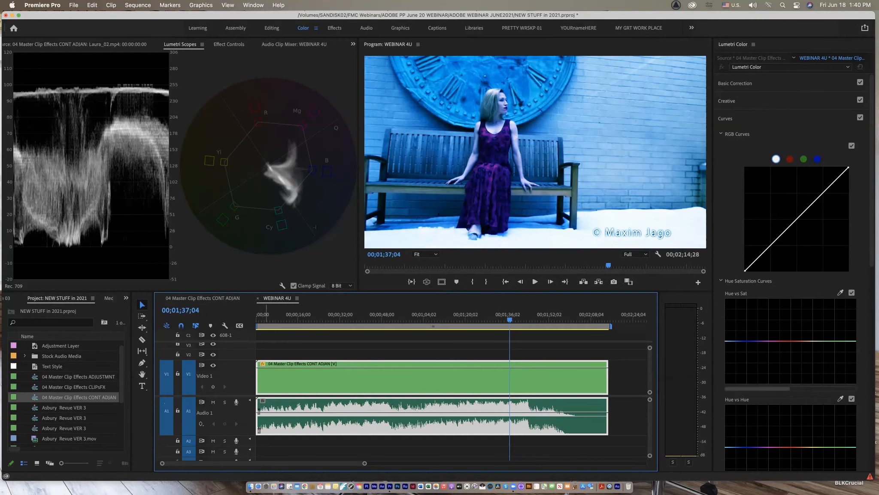
Step: Open the OPEN SEQ sequence from the project and view its topic list title at 00;00;29;07
scroll(64, 391, "down", 3)
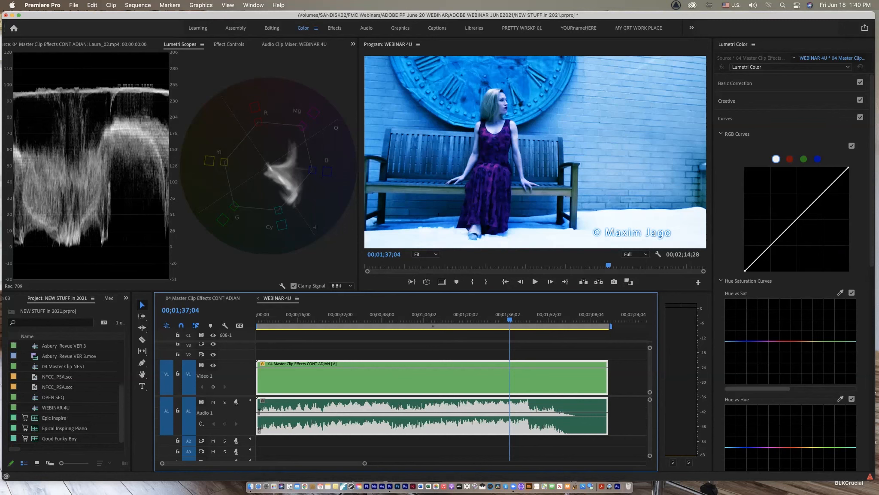
double_click(34, 407)
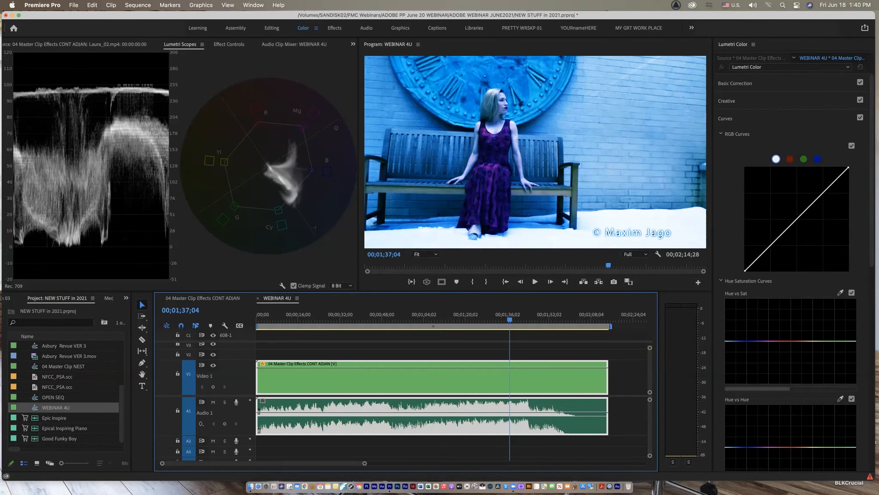
double_click(35, 397)
left_click_drag(329, 320, 324, 319)
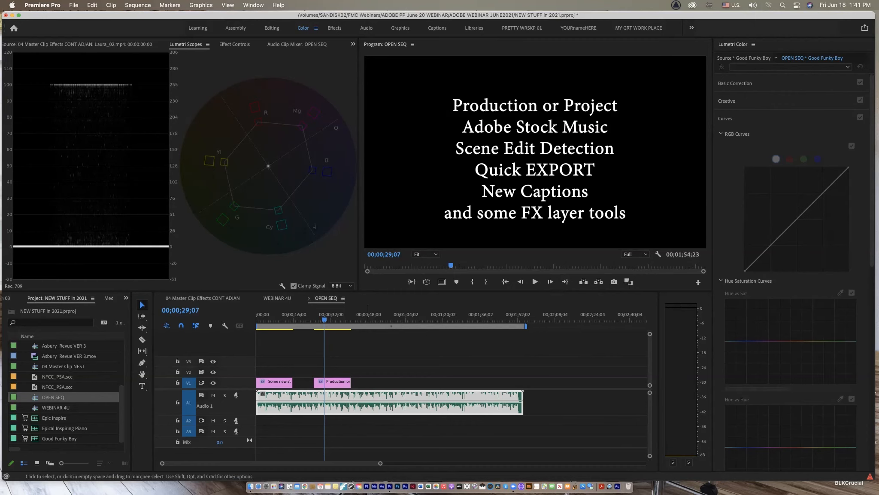
Step: Return to the 04 Master Clip Effects CONT ADJAN sequence and apply the Spherize effect to its adjustment layer
left_click(202, 297)
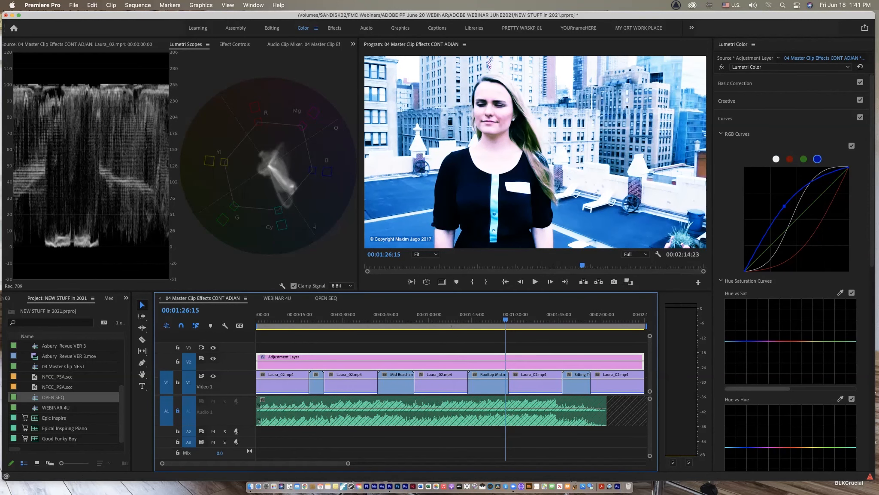
left_click(126, 297)
left_click(141, 270)
left_click_drag(40, 380, 334, 362)
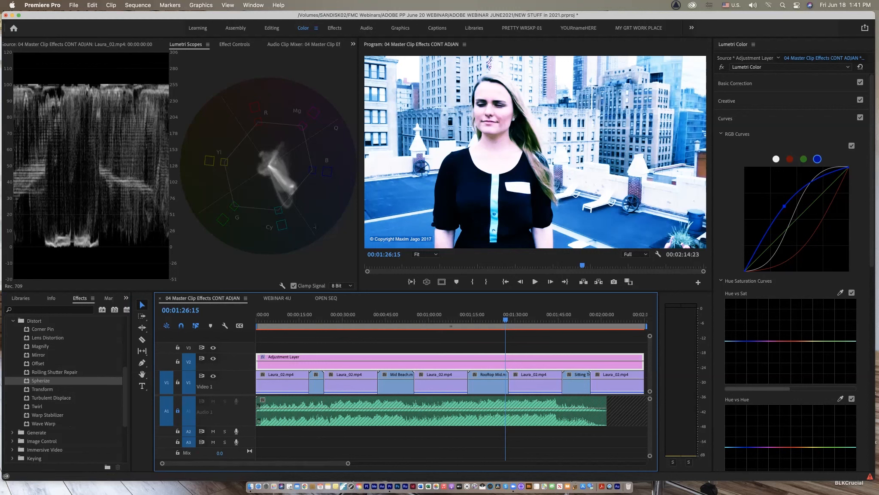
Step: Set the adjustment layer's Spherize radius to 392 and view the distortion at 00:00:38:08
key("shift+5")
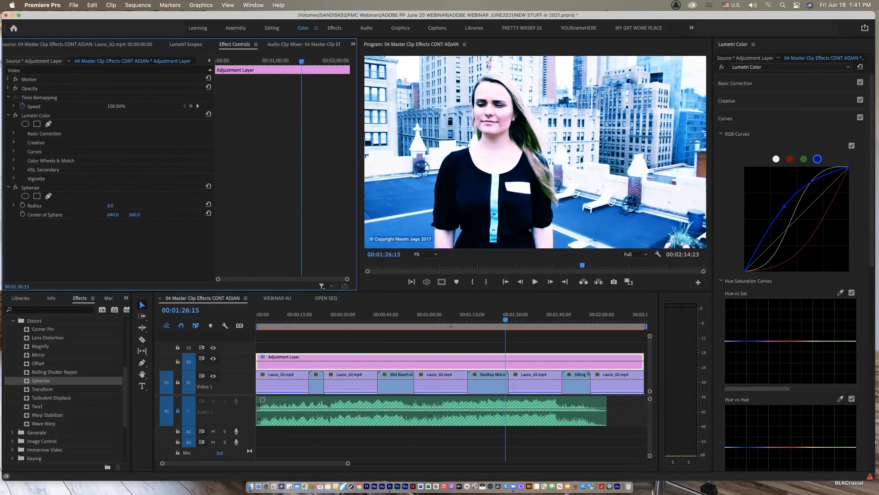
left_click_drag(111, 205, 279, 205)
left_click_drag(505, 317, 367, 318)
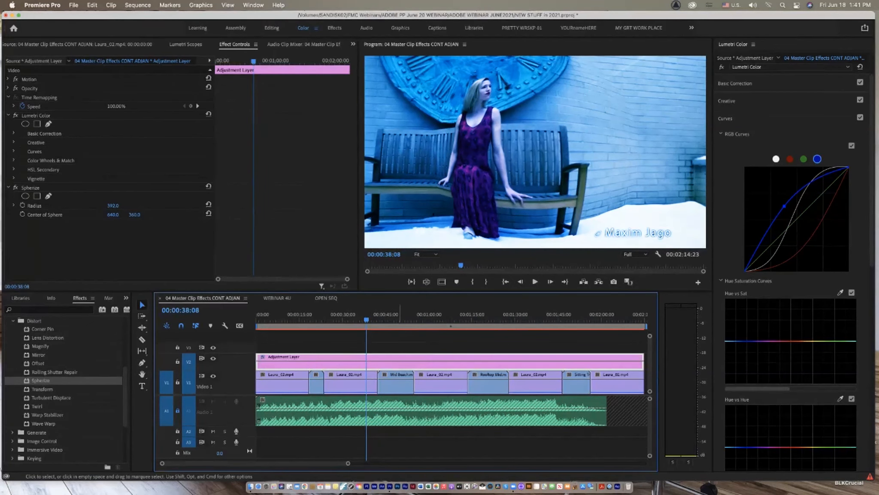
Step: Toggle the adjustment layer's Spherize and Lumetri Color effects off and on to compare their influence on the picture
left_click(15, 187)
left_click(15, 188)
left_click(15, 187)
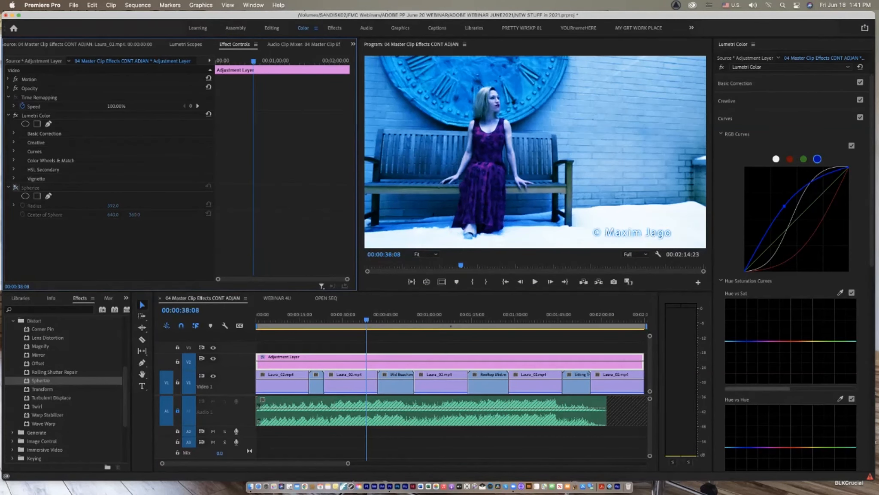
left_click(16, 187)
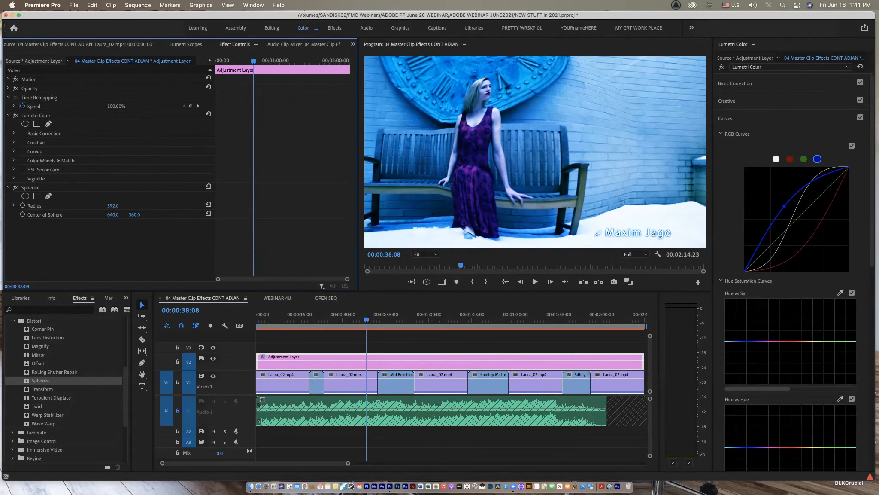
left_click(15, 115)
left_click(16, 116)
left_click(15, 187)
left_click(16, 187)
Step: View the Save Preset option for the adjustment layer's Lumetri Color and Spherize effects
right_click(77, 116)
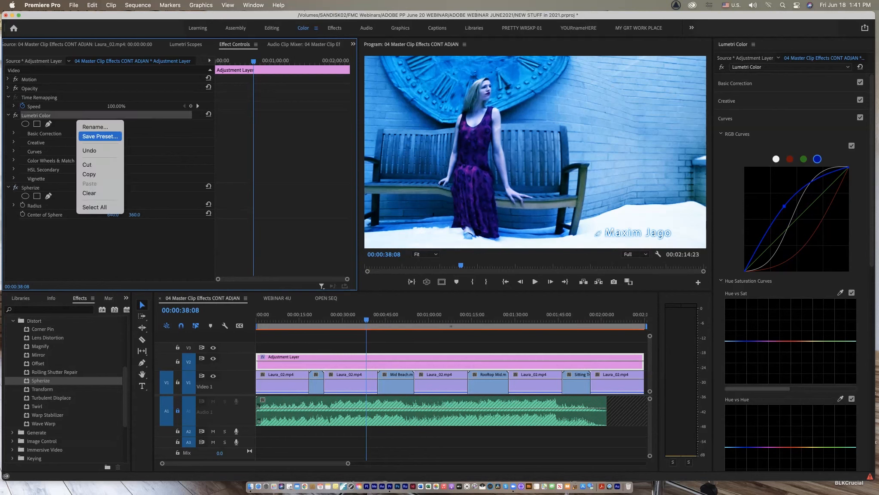
left_click(100, 136)
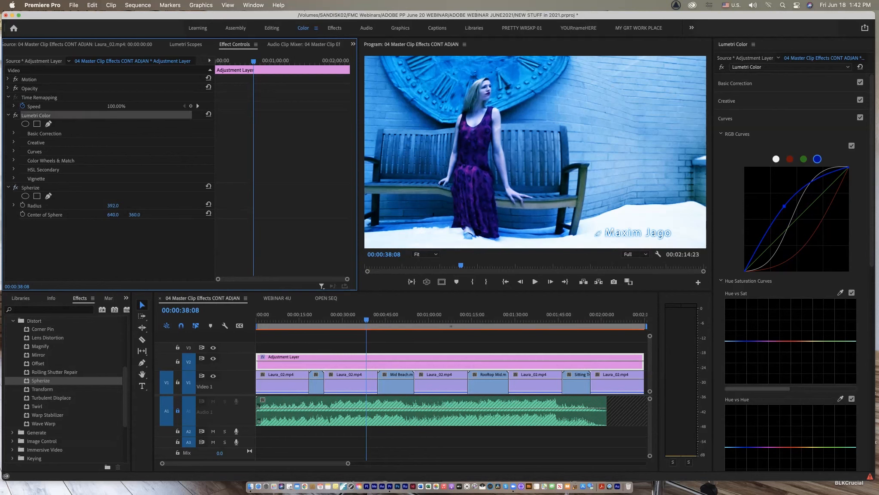
right_click(88, 191)
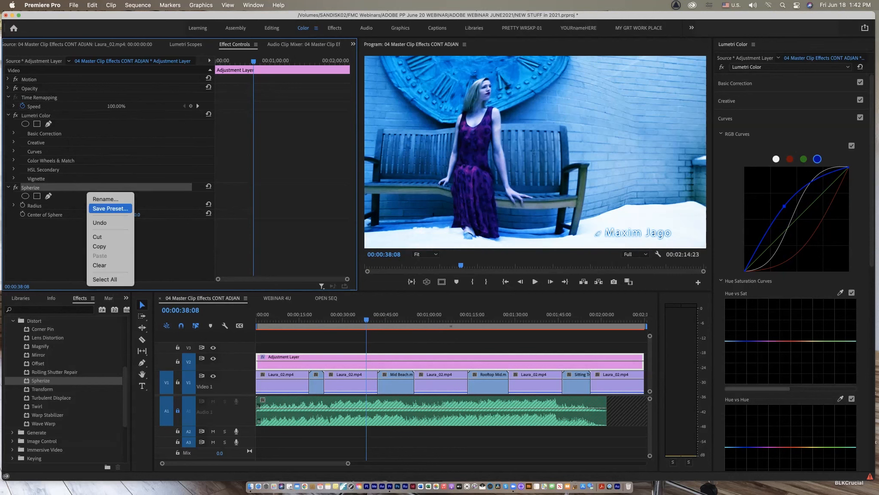
key("Escape")
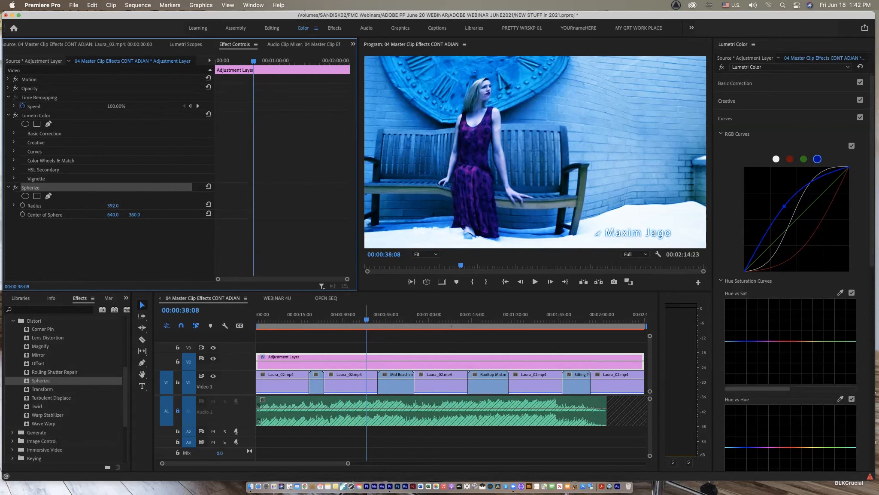
Step: View the nested clip in the WEBINAR 4U sequence at 00;01;04;06 and return to the 04 Master Clip Effects CONT ADJAN sequence
key("shift+3")
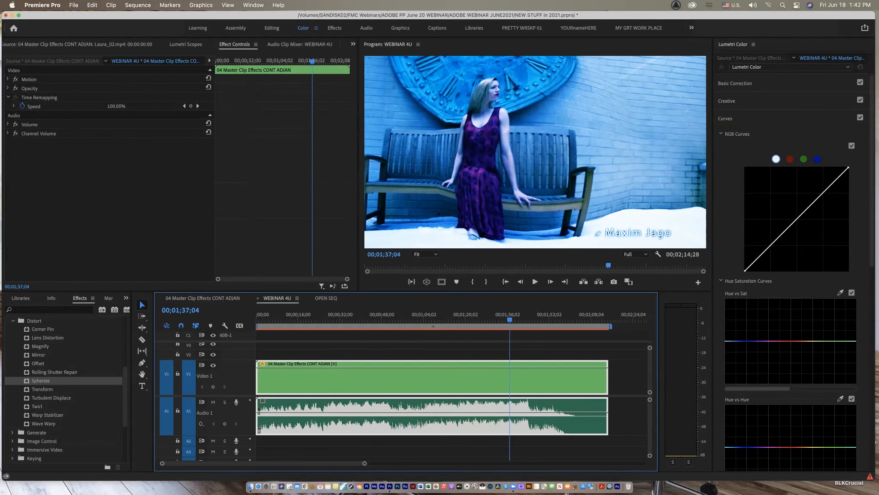
left_click_drag(510, 319, 423, 320)
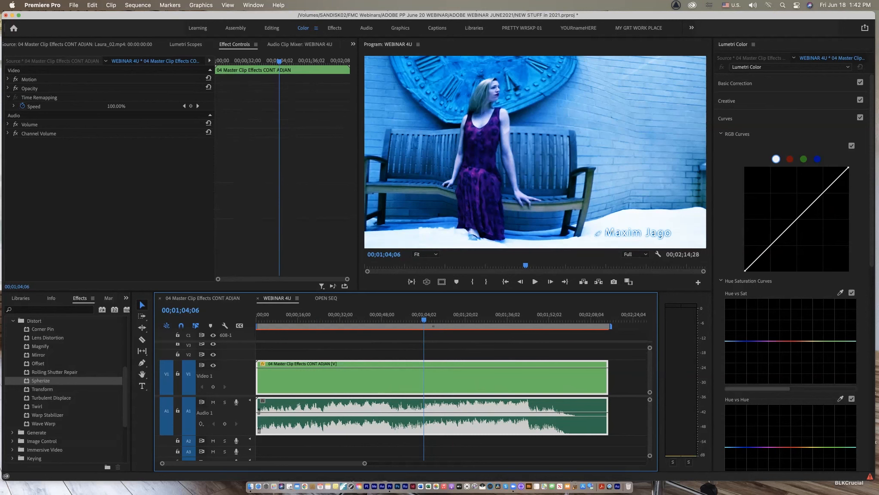
left_click(202, 297)
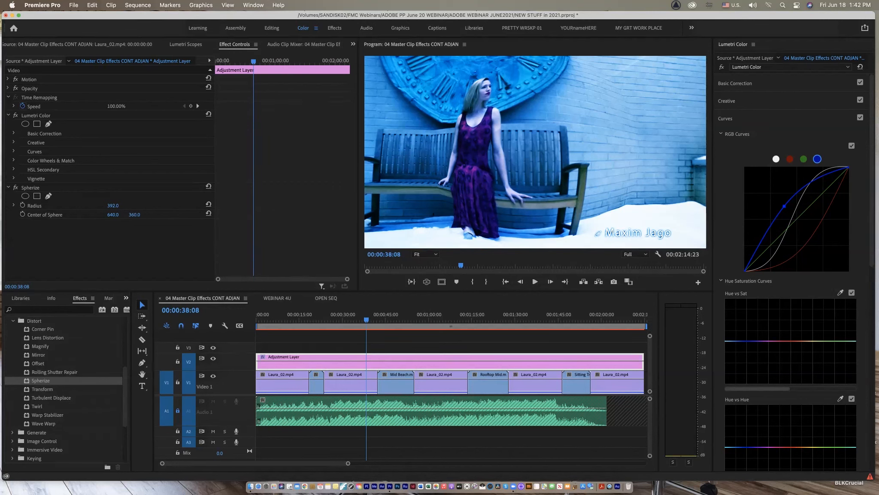
Step: Bring up the Lesson 08 project and open its 01 Four Point, 03 Speed/Duration and 04 Rate Stretch sequences
left_click(126, 298)
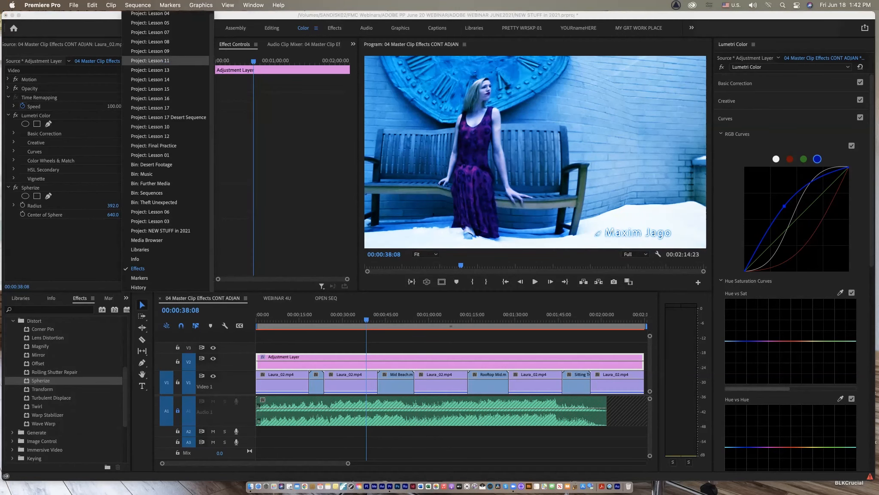
left_click(150, 42)
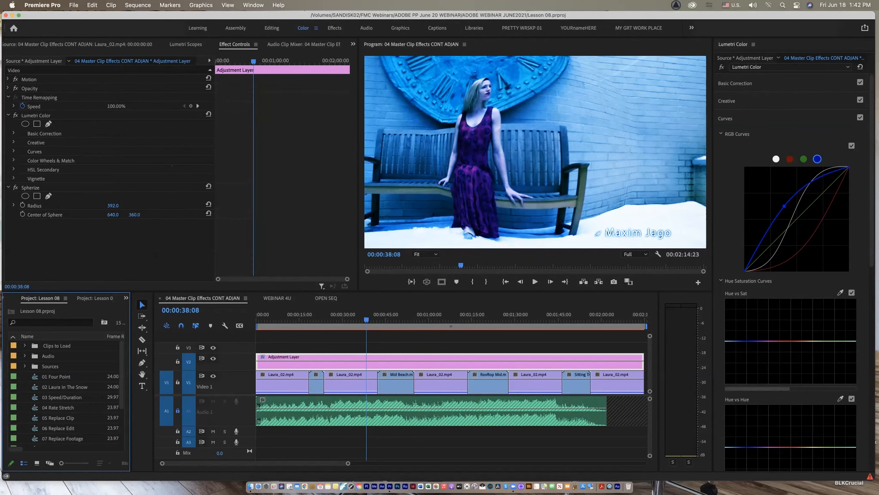
double_click(35, 377)
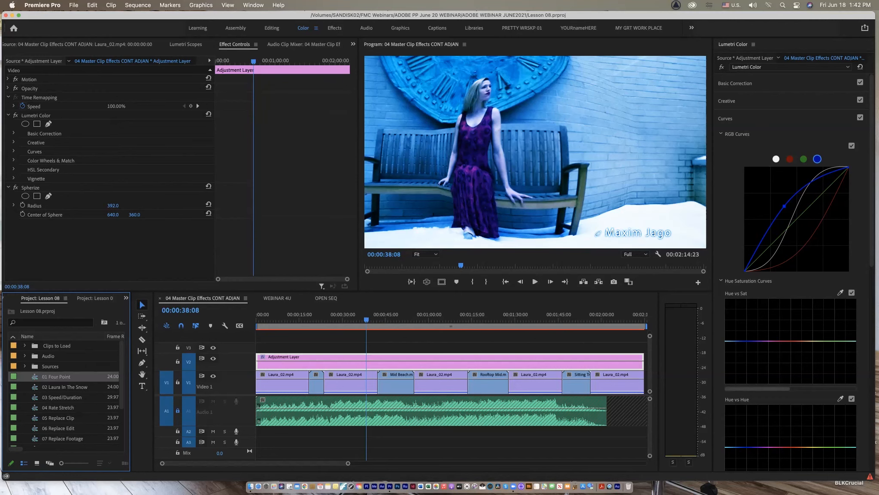
double_click(35, 397)
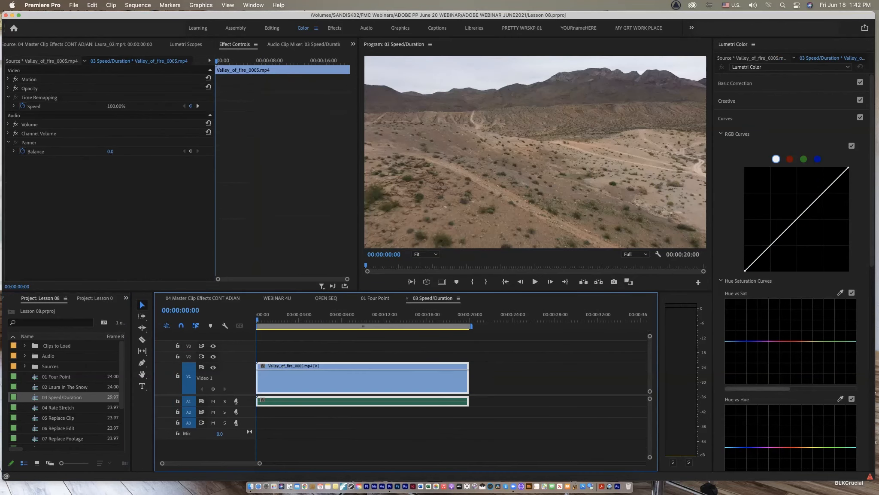
double_click(36, 408)
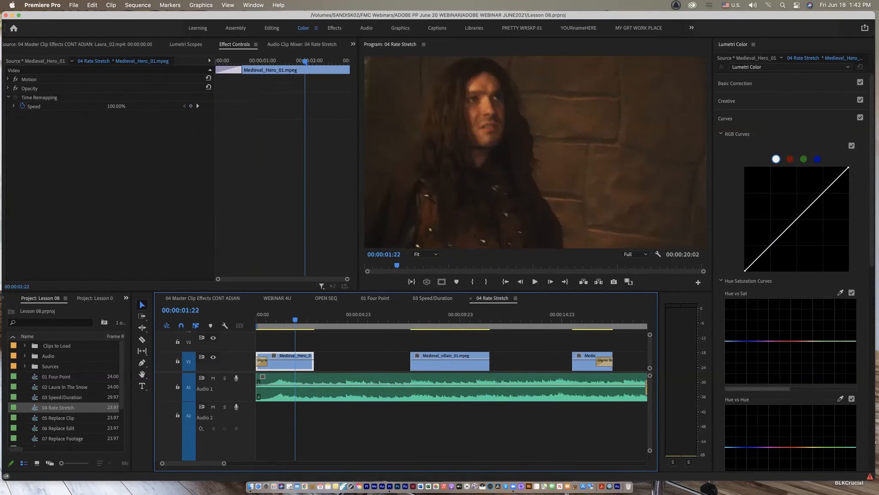
Step: Return to OPEN SEQ in the NEW STUFF in 2021 project and quit Premiere Pro
left_click(126, 297)
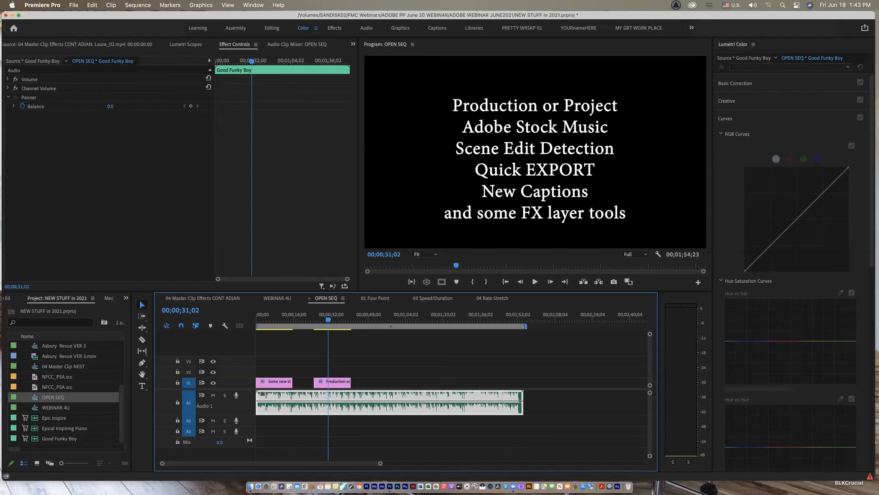
key("super+q")
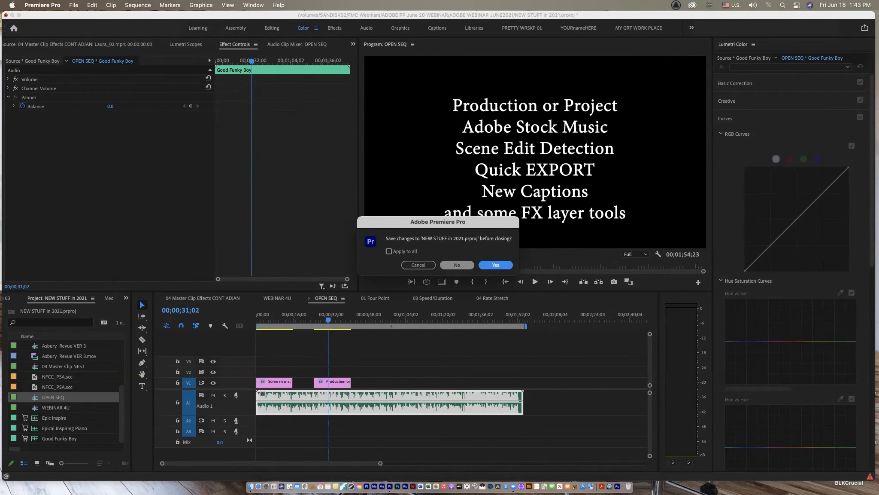
key("Escape")
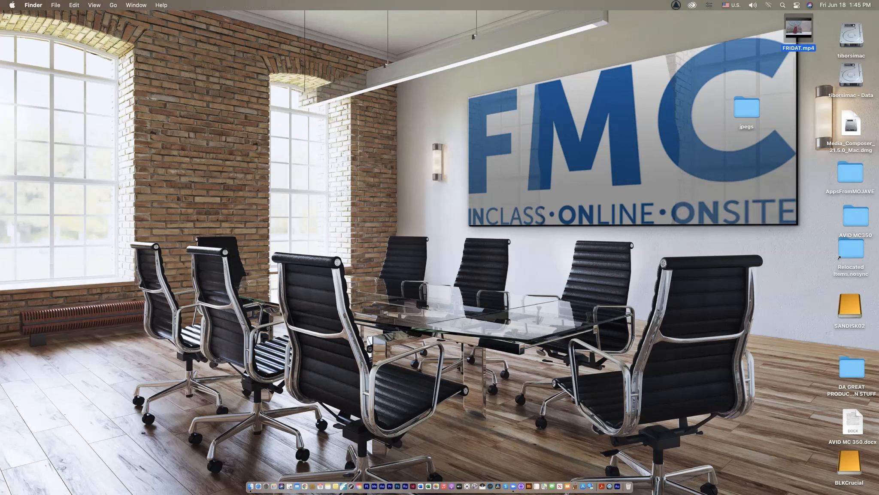
Step: Open FMC Online Class Slides - UPDATE.pdf from the jpegs folder on the desktop in Acrobat
double_click(746, 108)
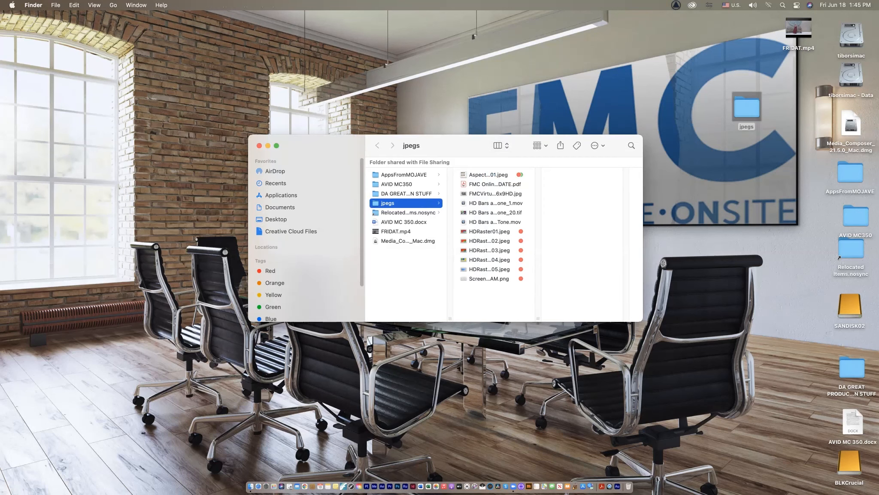
left_click_drag(455, 145, 314, 88)
double_click(353, 126)
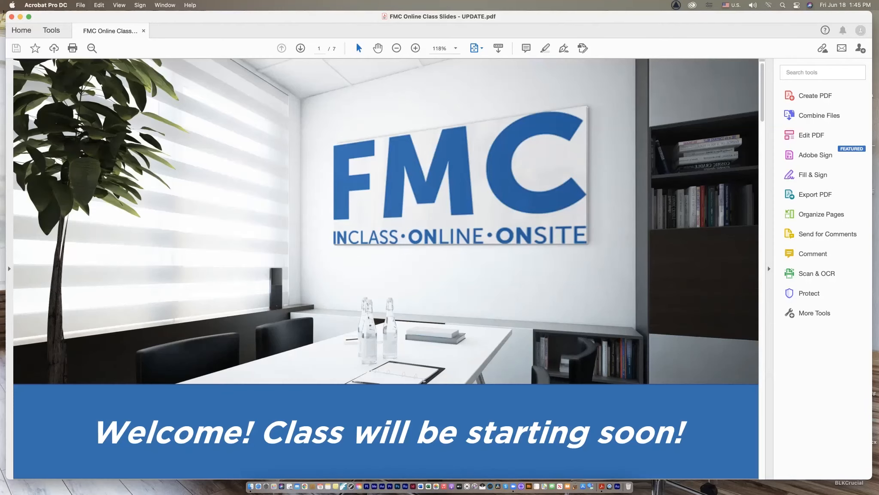
Step: Page through the class slides to page 6, go back to the class catalog slide on page 5, and close the PDF
key("Right")
key("Right")
key("Right")
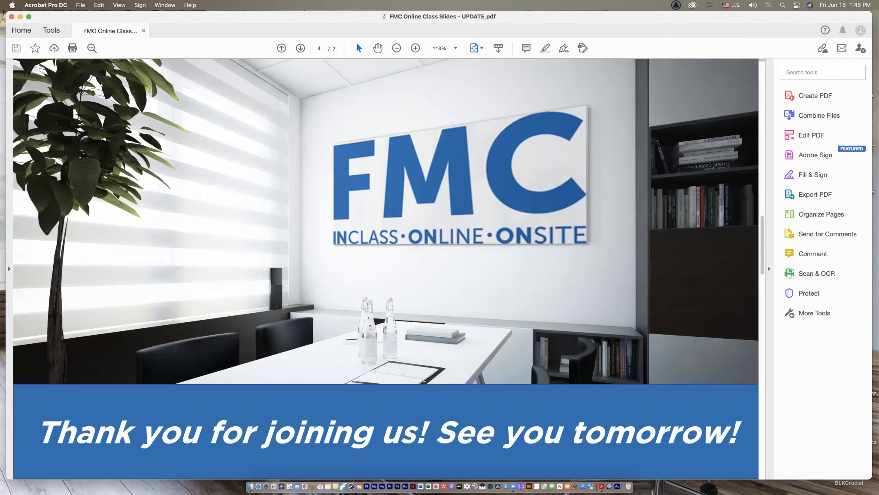
key("Right")
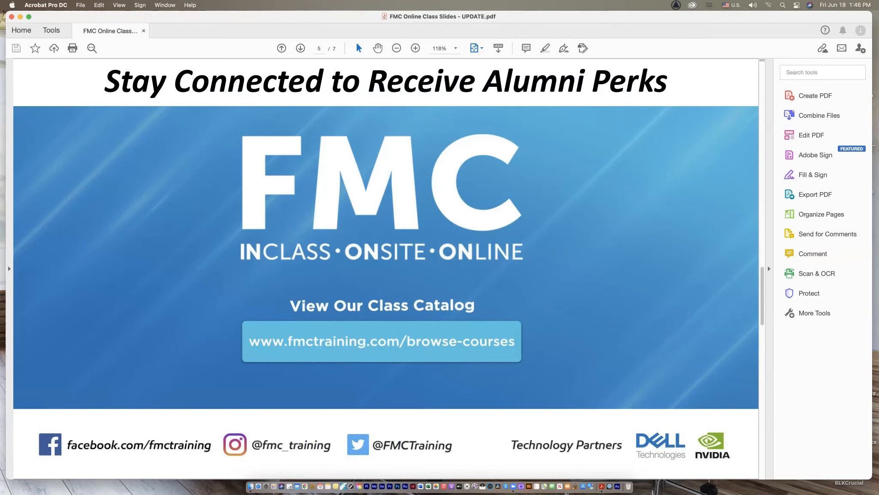
key("Right")
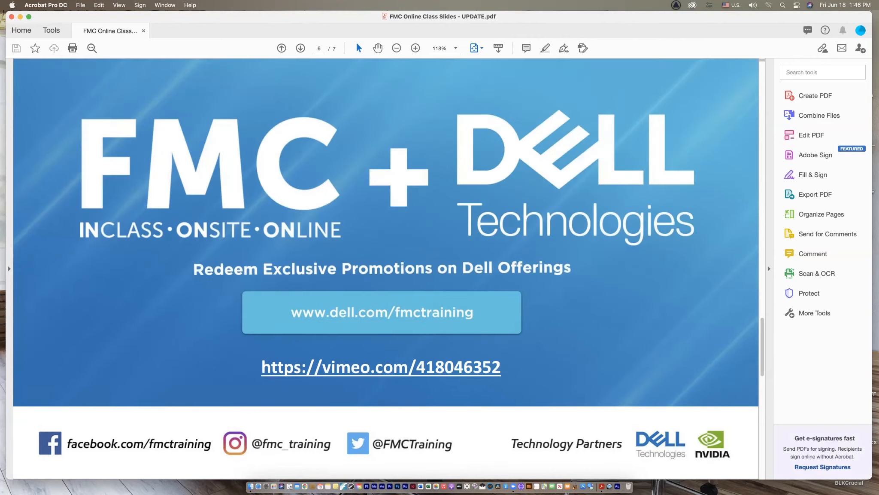
key("Left")
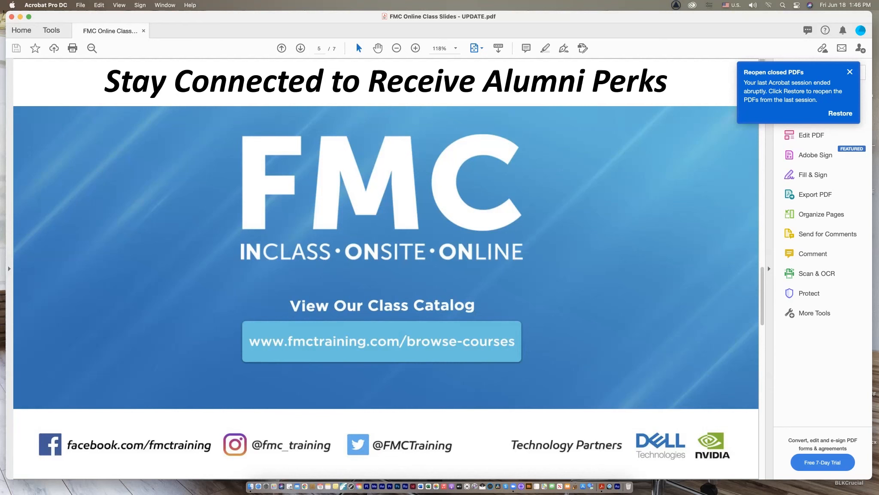
left_click(11, 16)
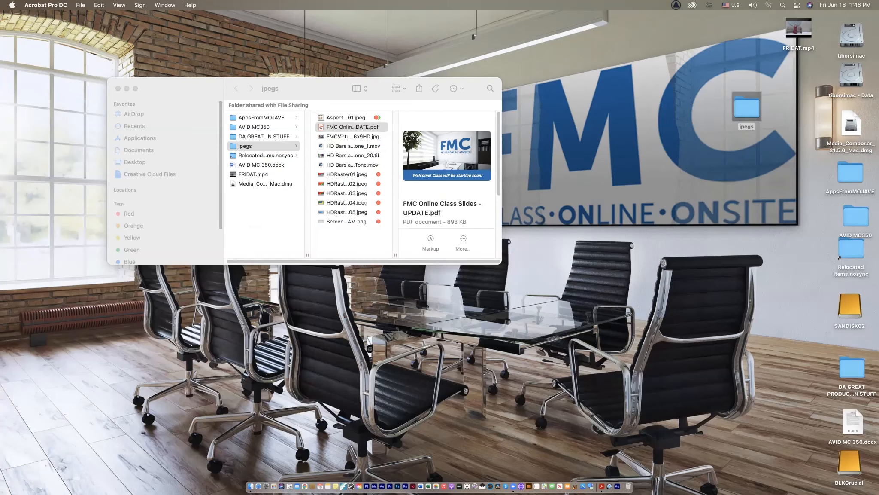